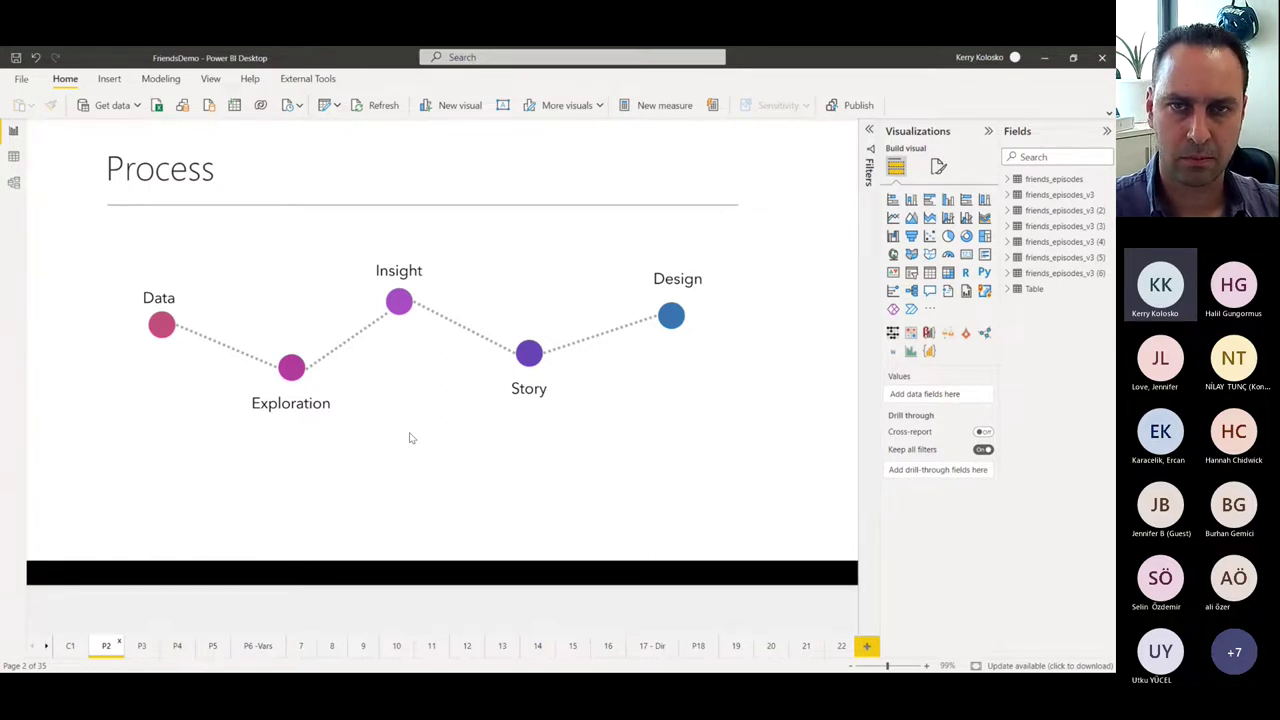
Go through report pages P3 and P4 to the episode data overview on page P5
click(143, 646)
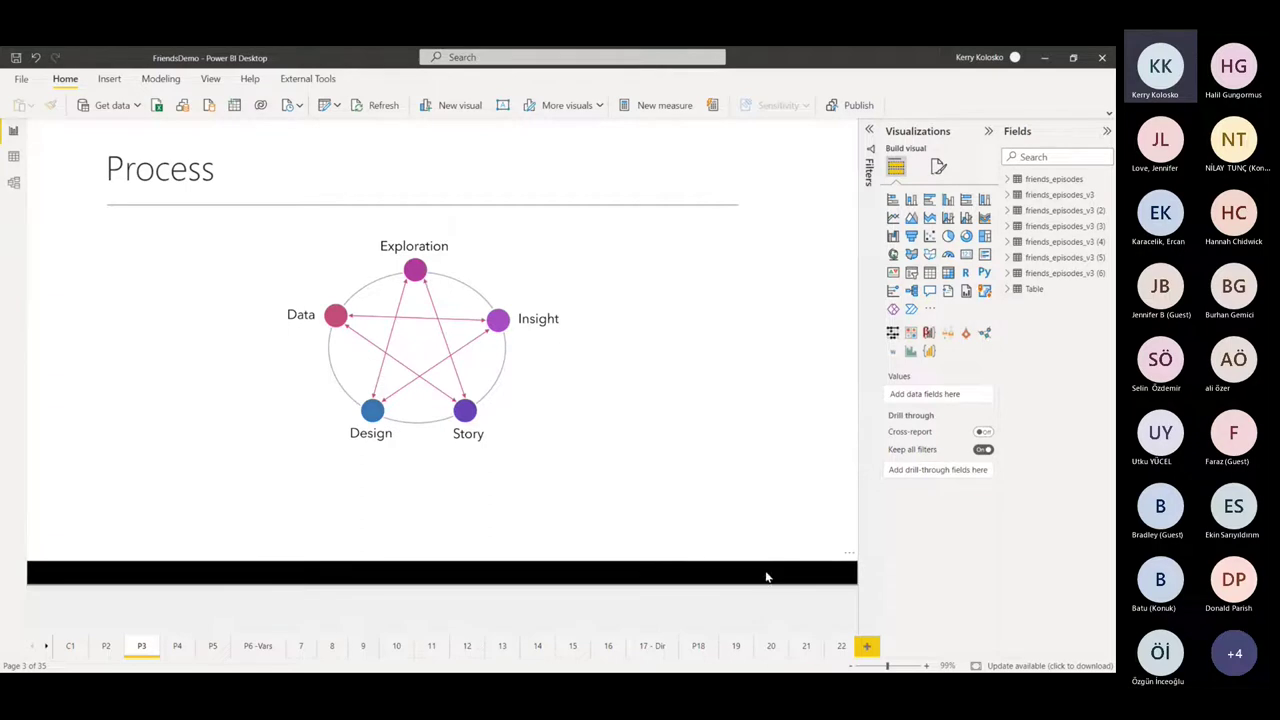
click(178, 646)
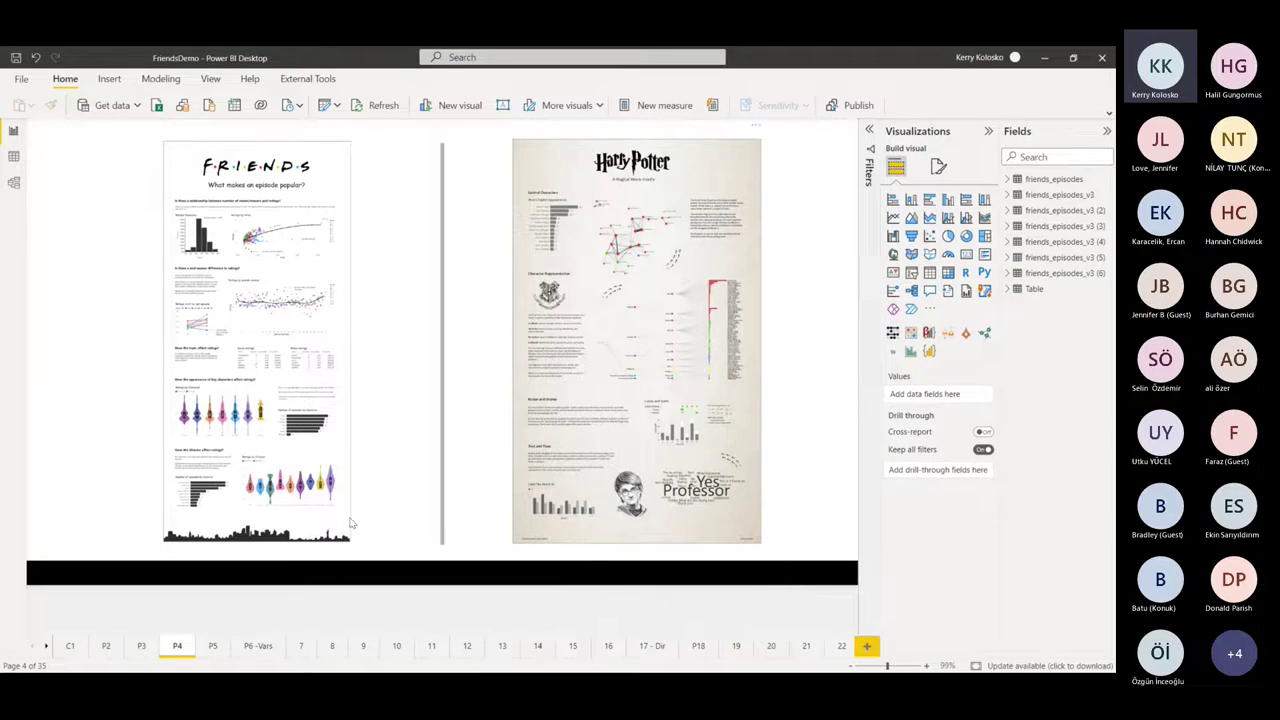
click(203, 651)
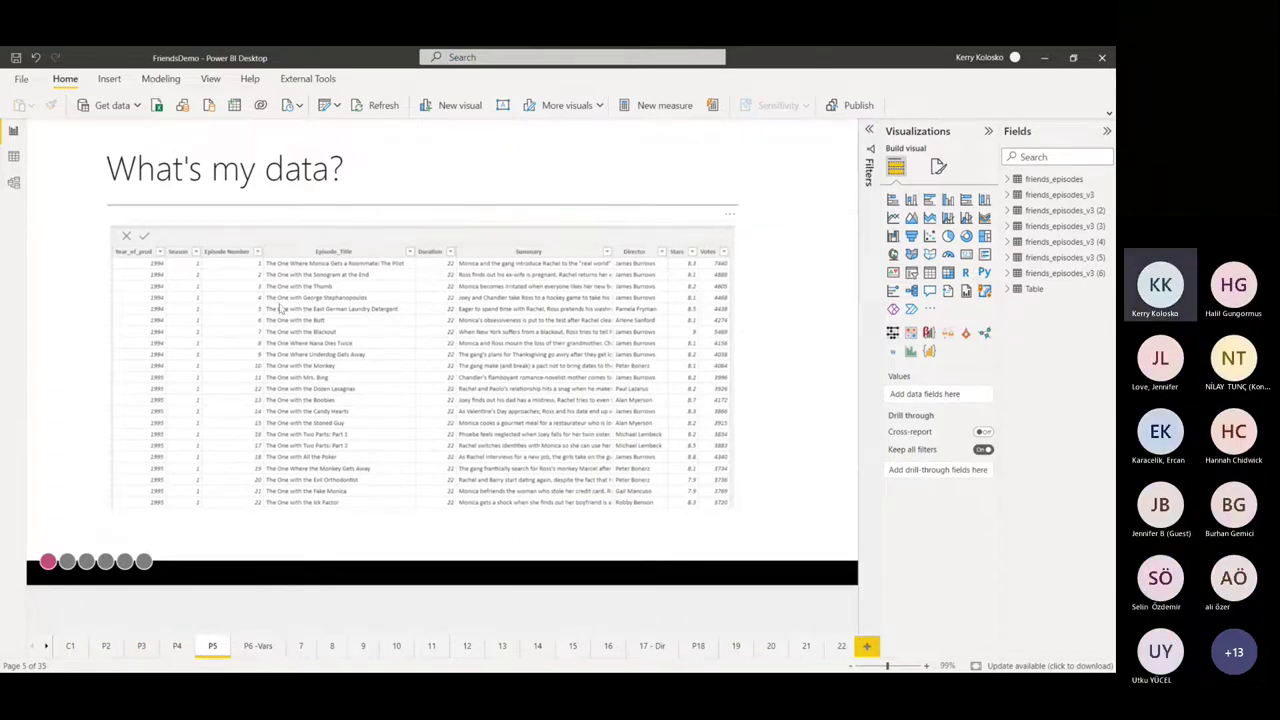
Expand the fields of the friends_episodes table and examine its rows in the Data view
click(1056, 180)
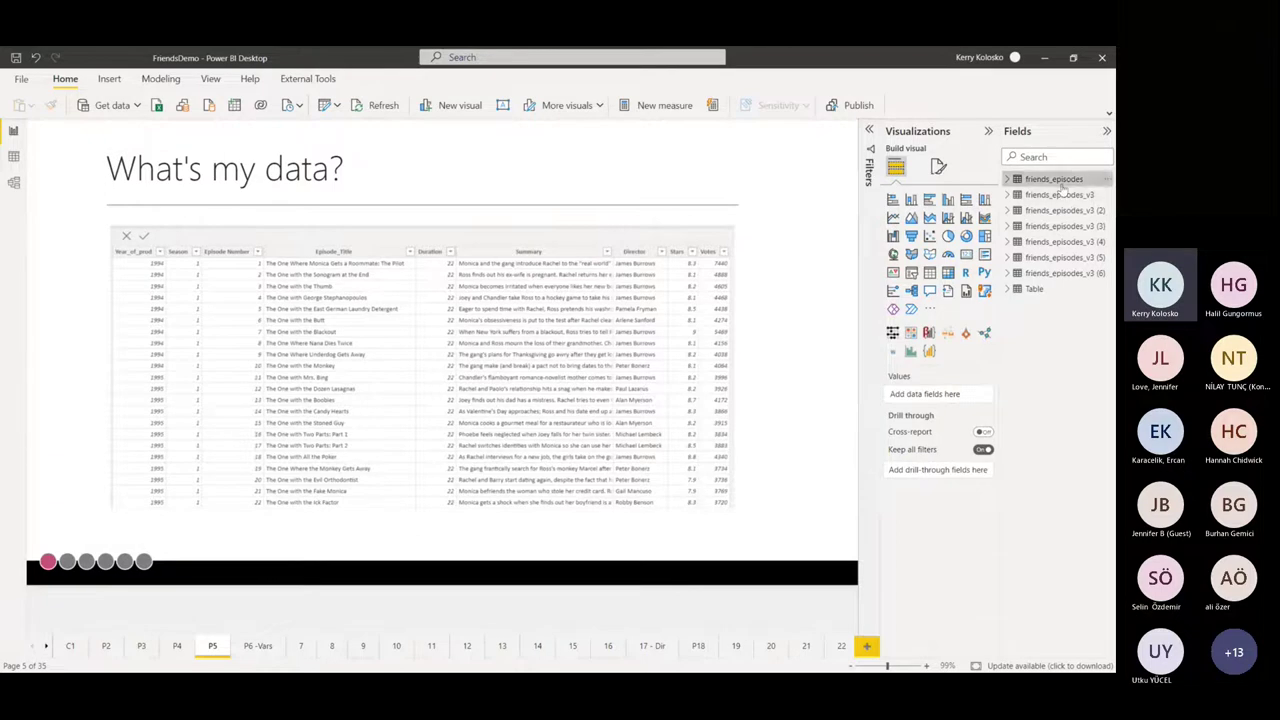
click(1007, 179)
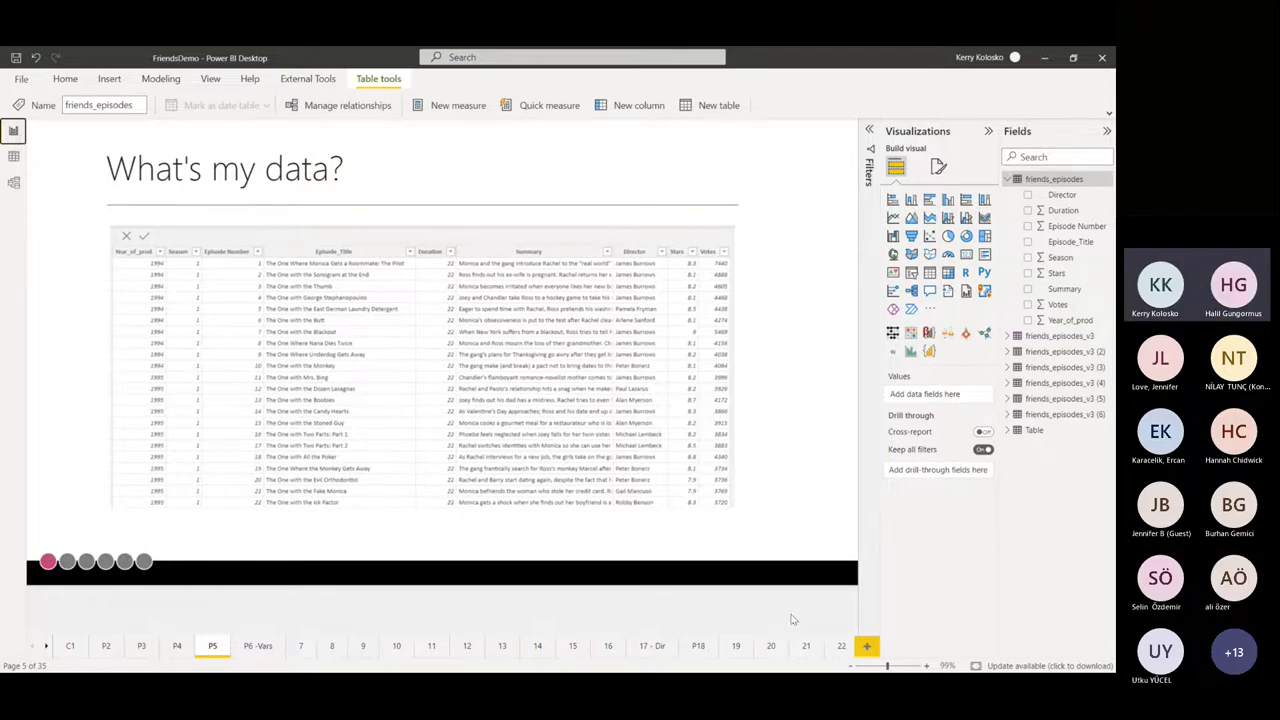
click(14, 160)
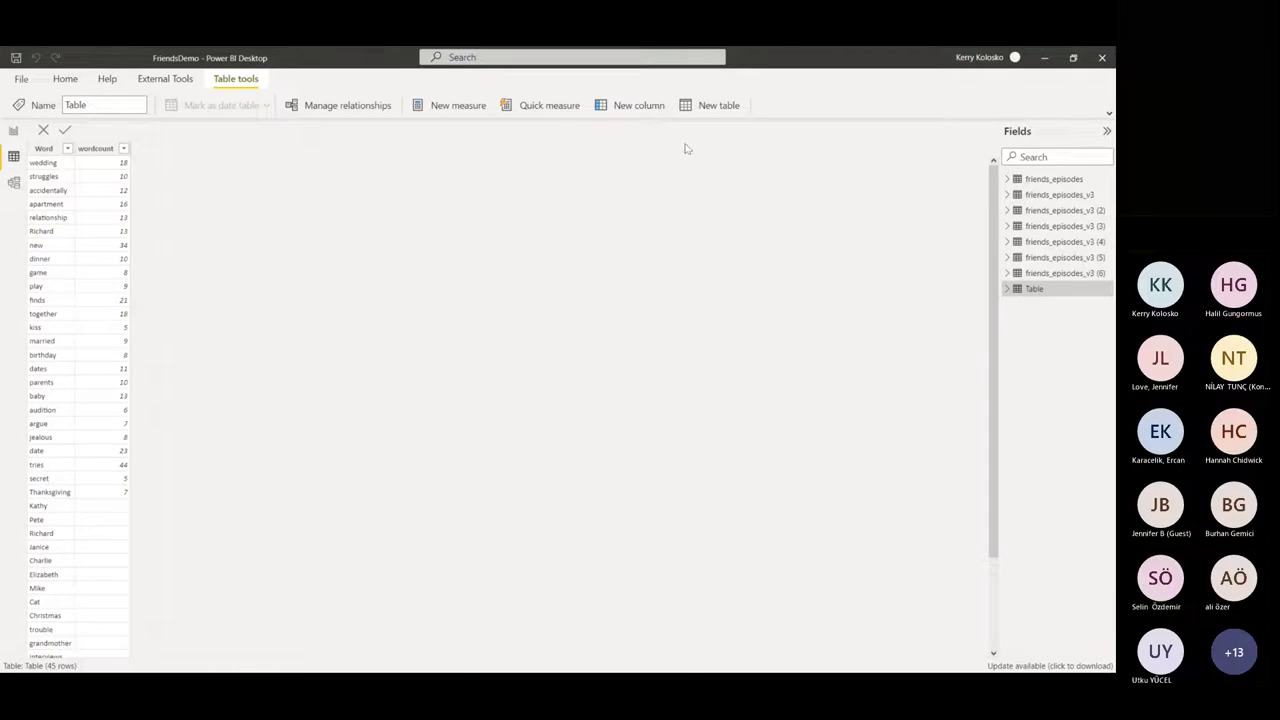
click(1028, 181)
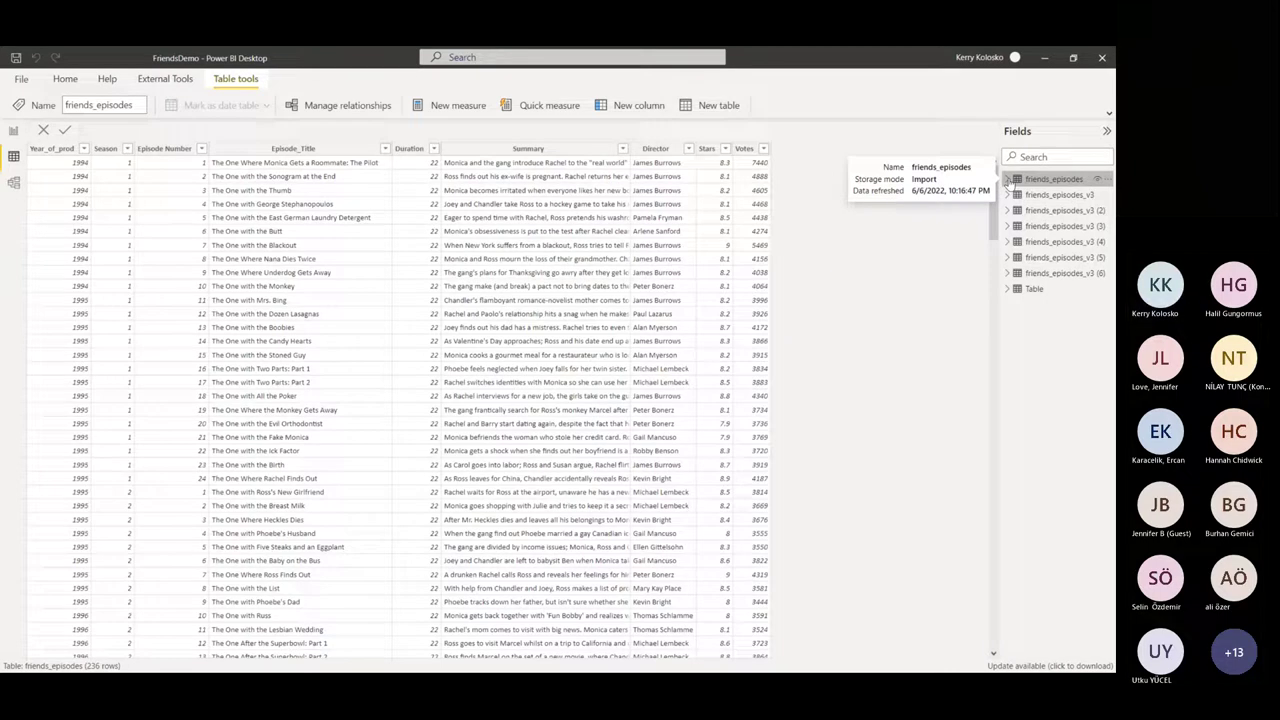
key(super+plus)
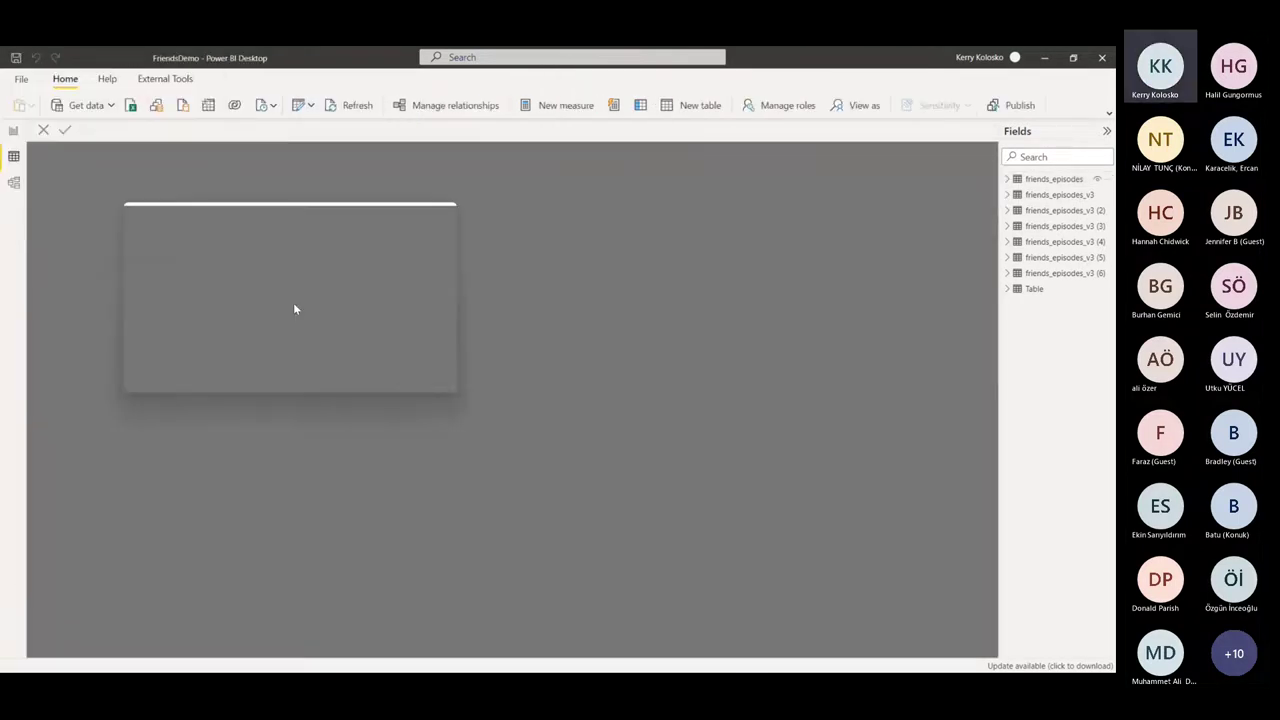
drag(294, 309, 348, 347)
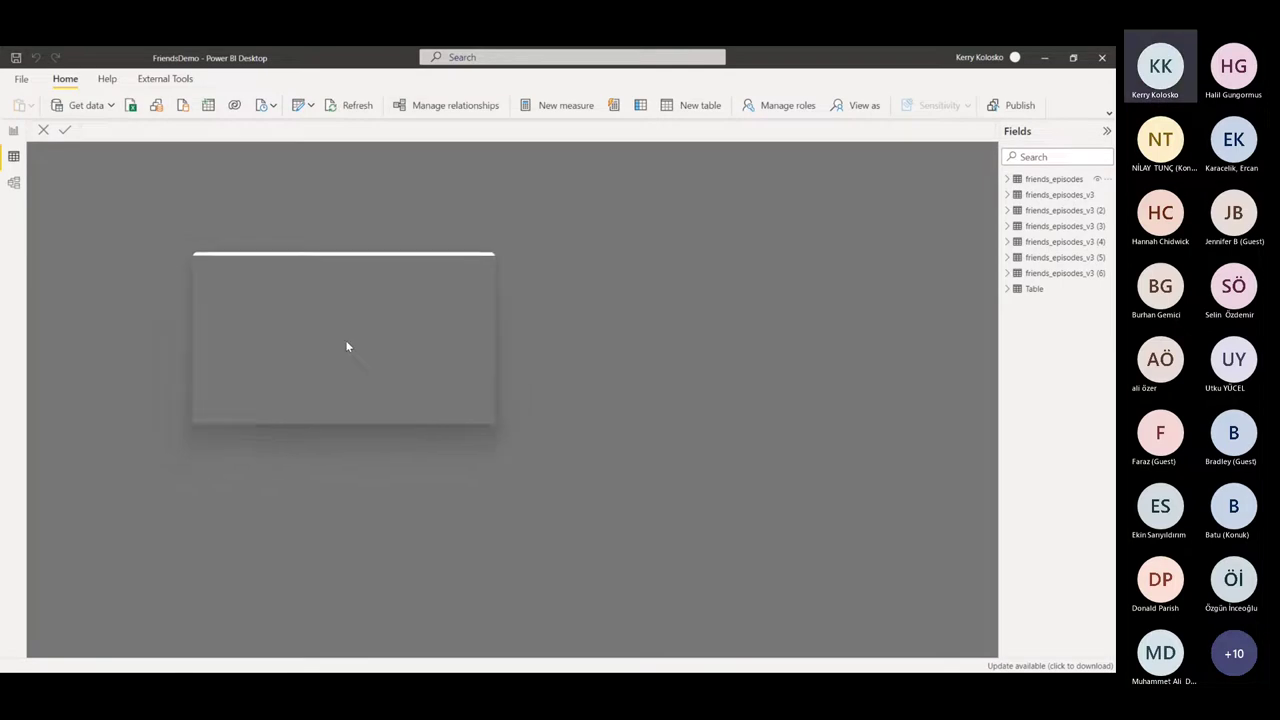
Return to the Report view and examine the questions on page P6 -Vars and the Average of Stars bar charts on page 7
click(14, 134)
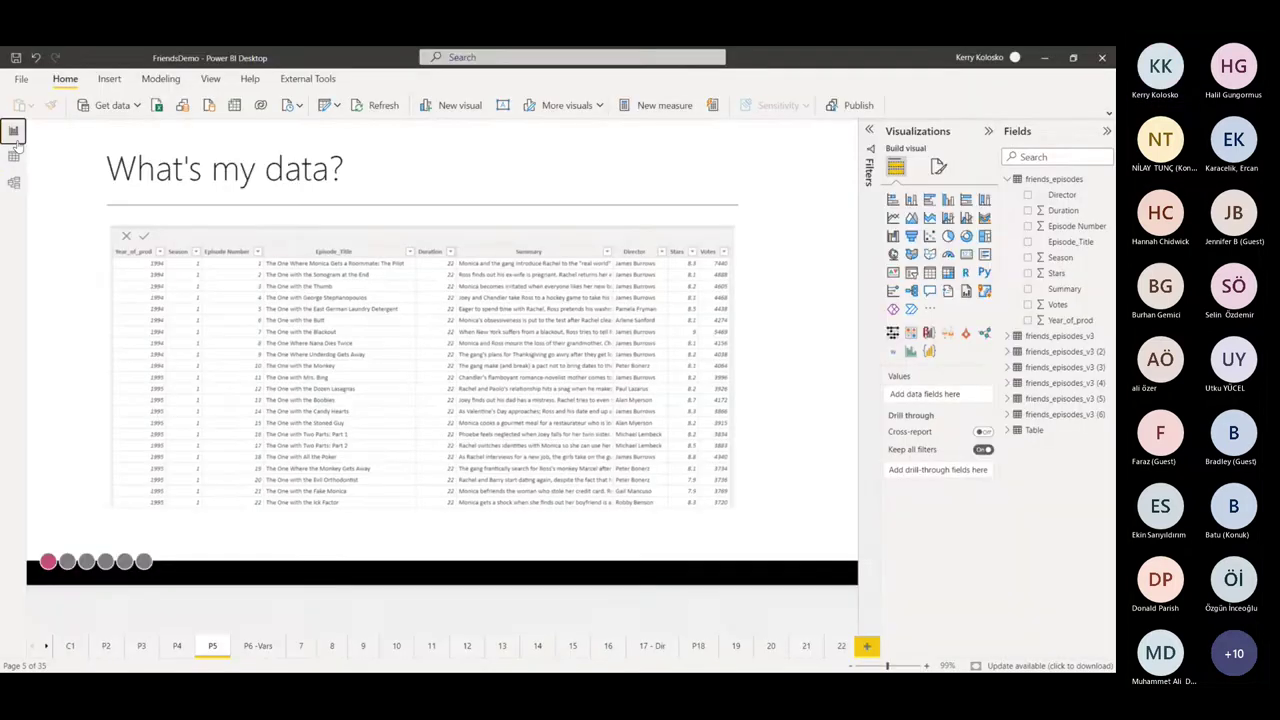
click(258, 646)
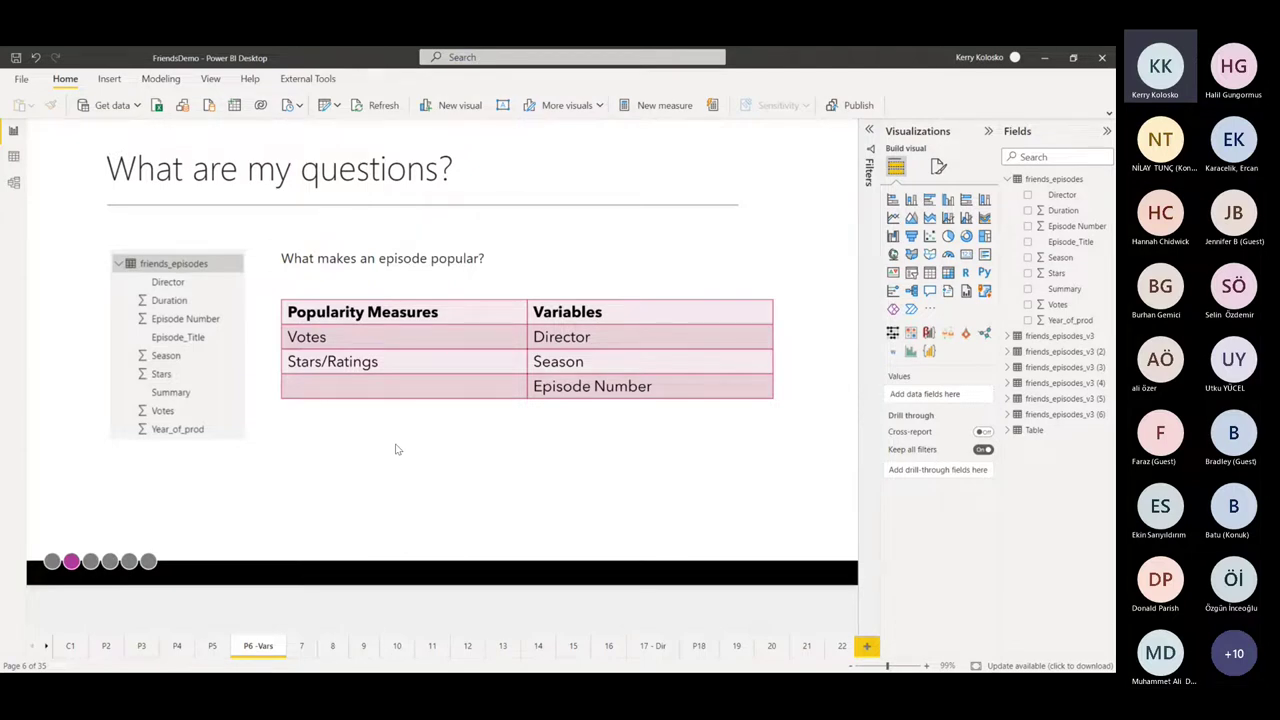
click(301, 646)
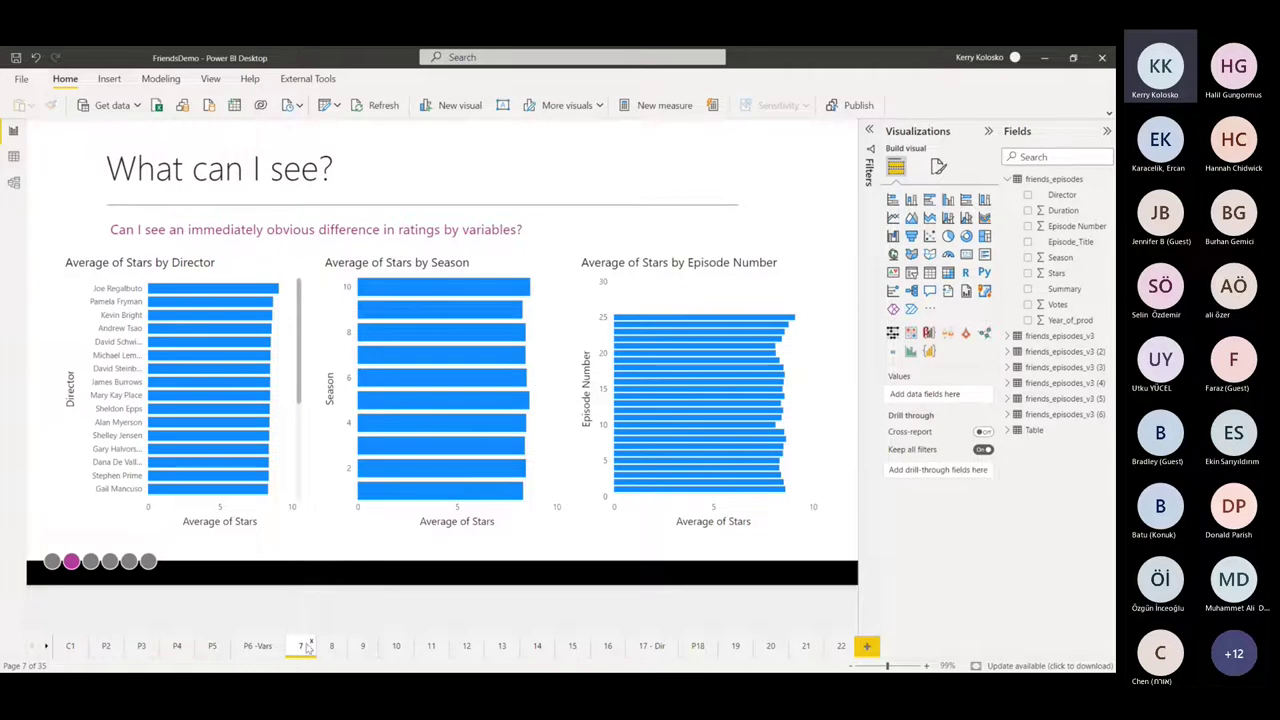
click(800, 300)
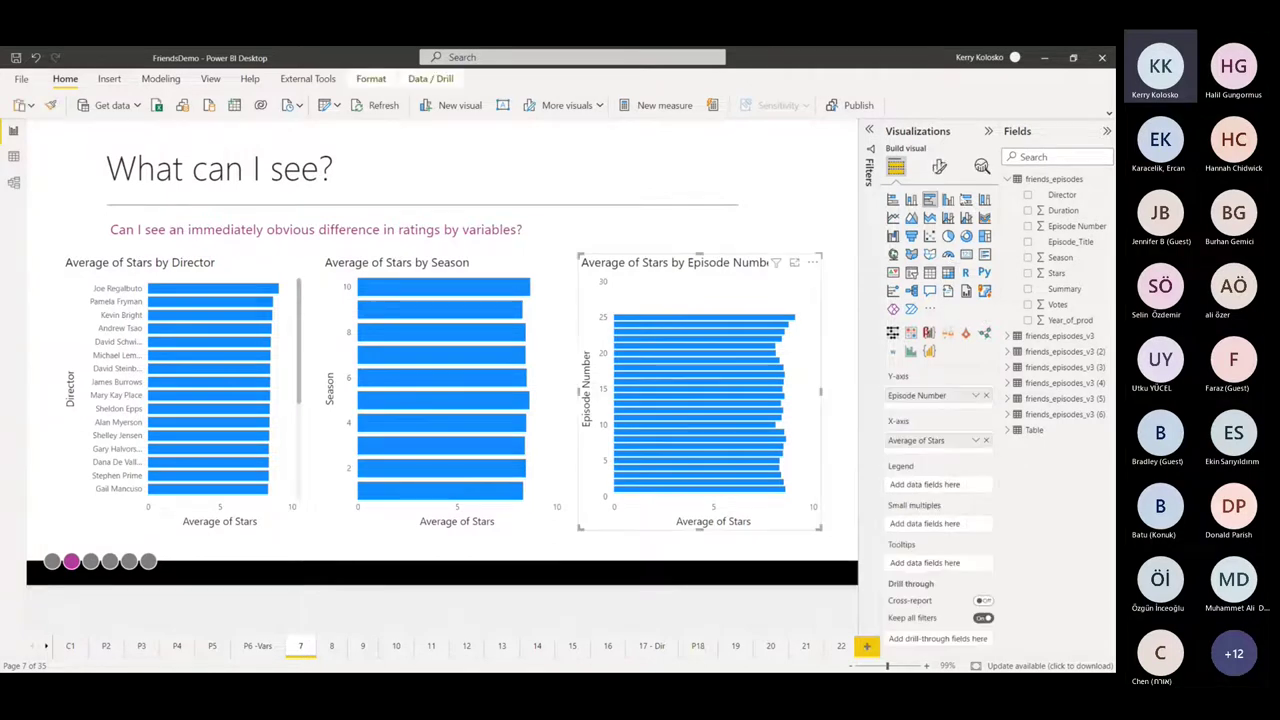
click(815, 232)
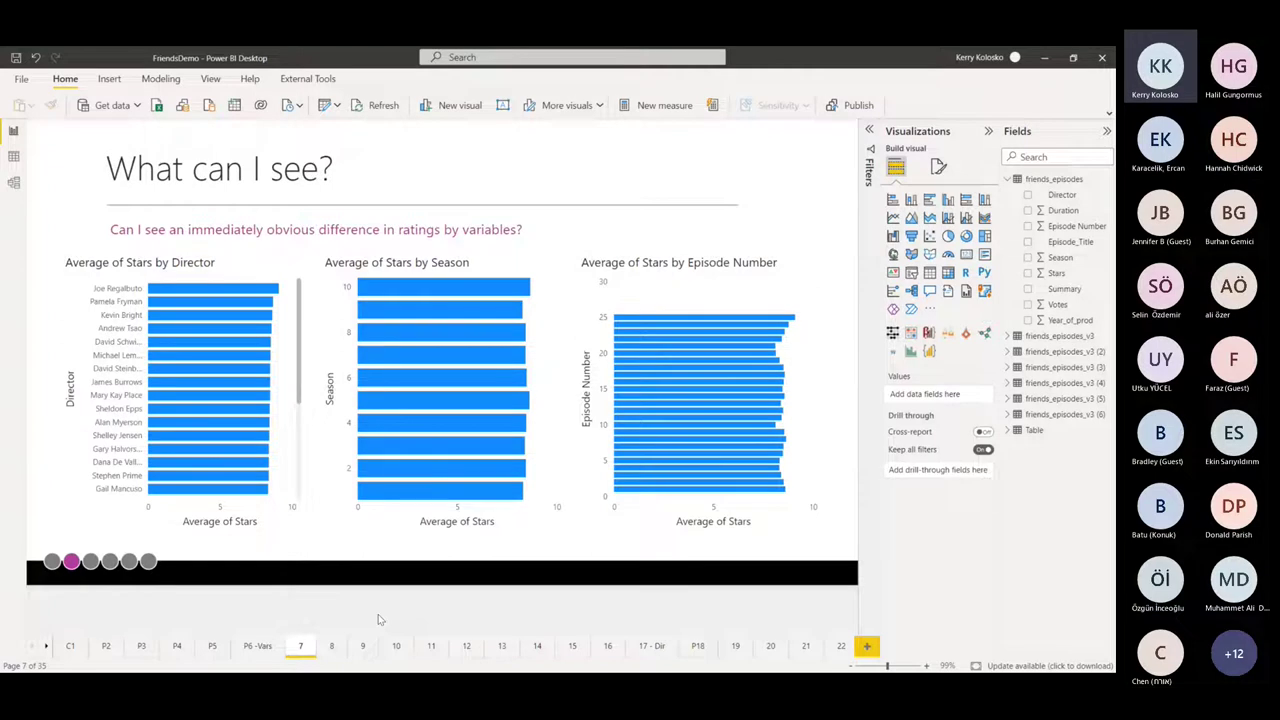
Open page 8 and inspect the ratings histogram and the Average of Stars and Median of Stars cards
click(333, 646)
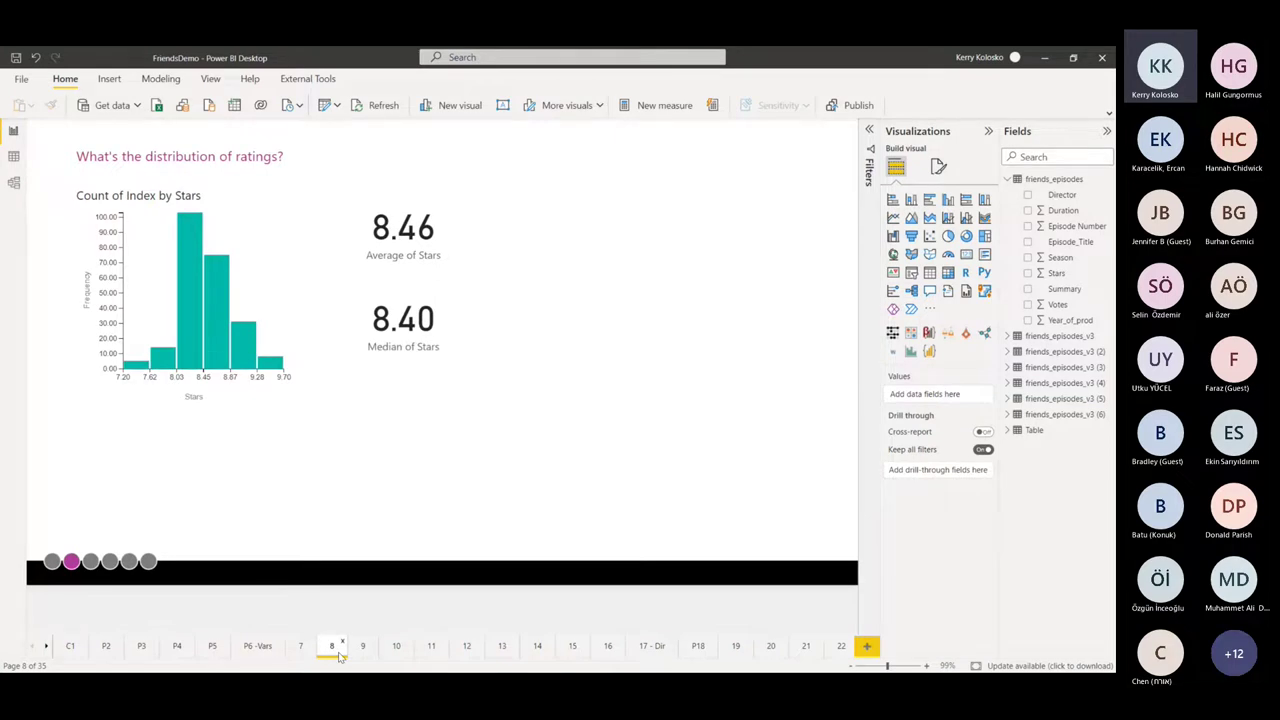
click(294, 410)
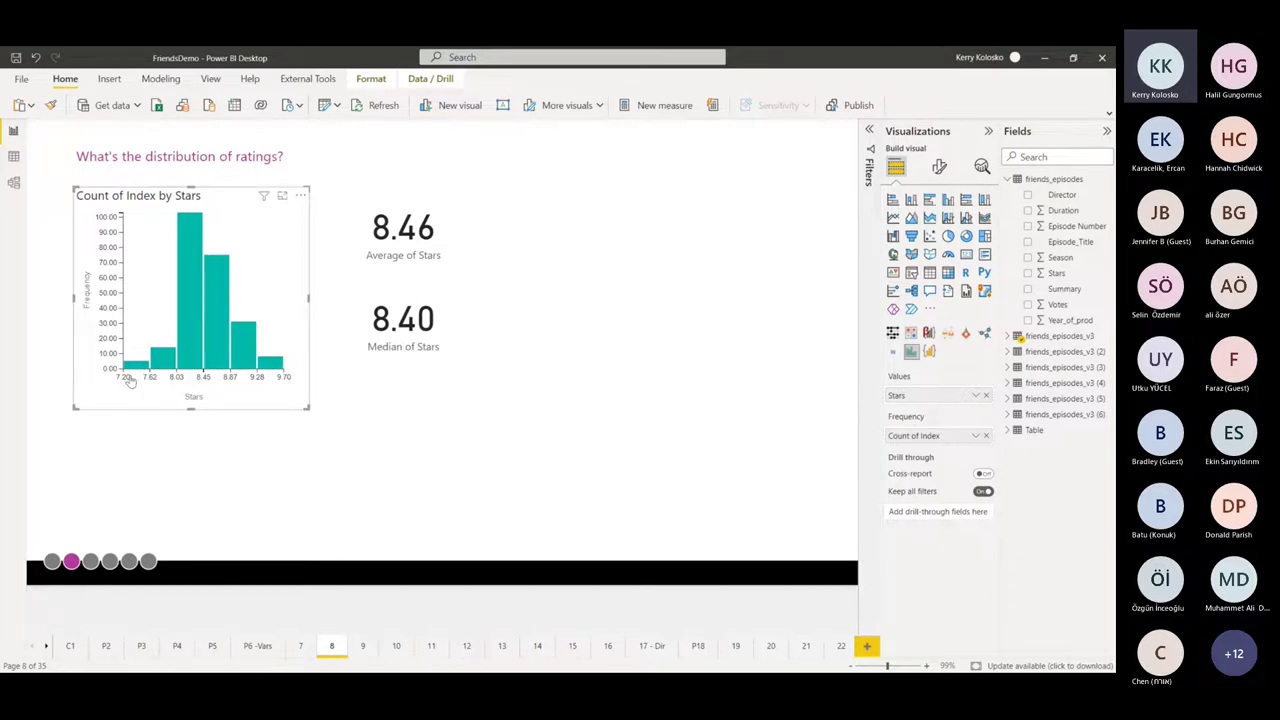
click(332, 424)
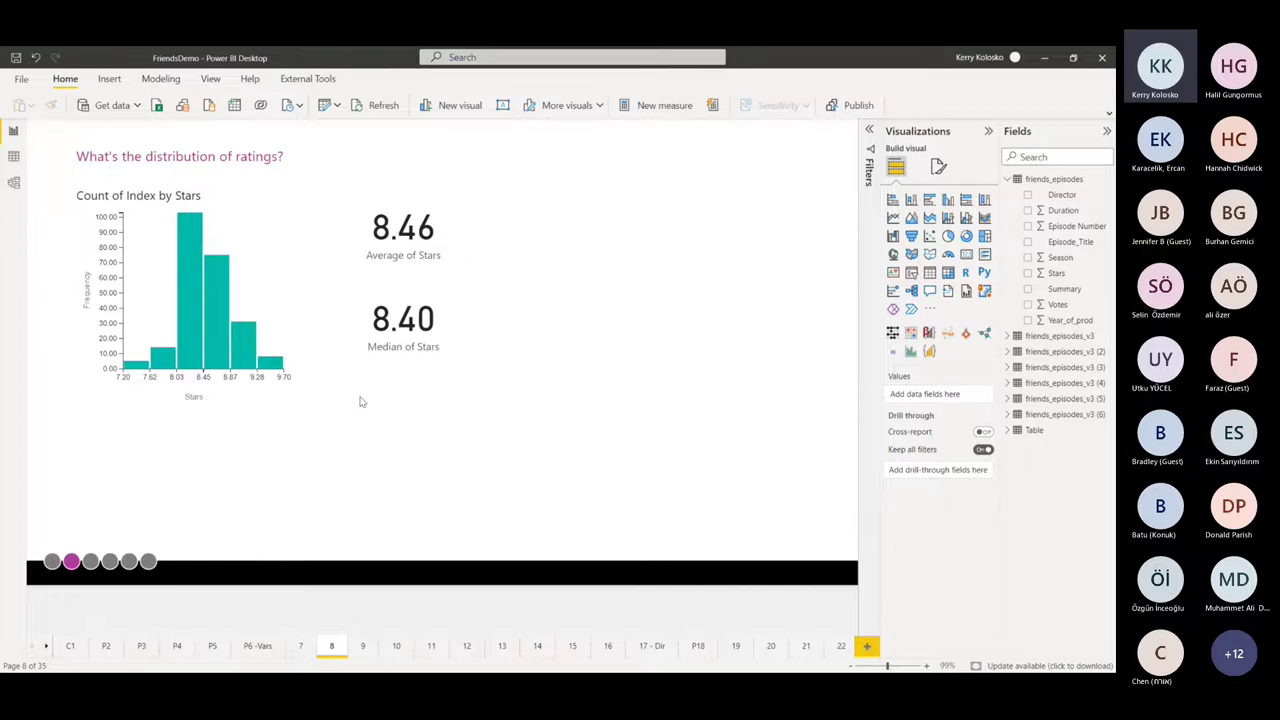
click(469, 273)
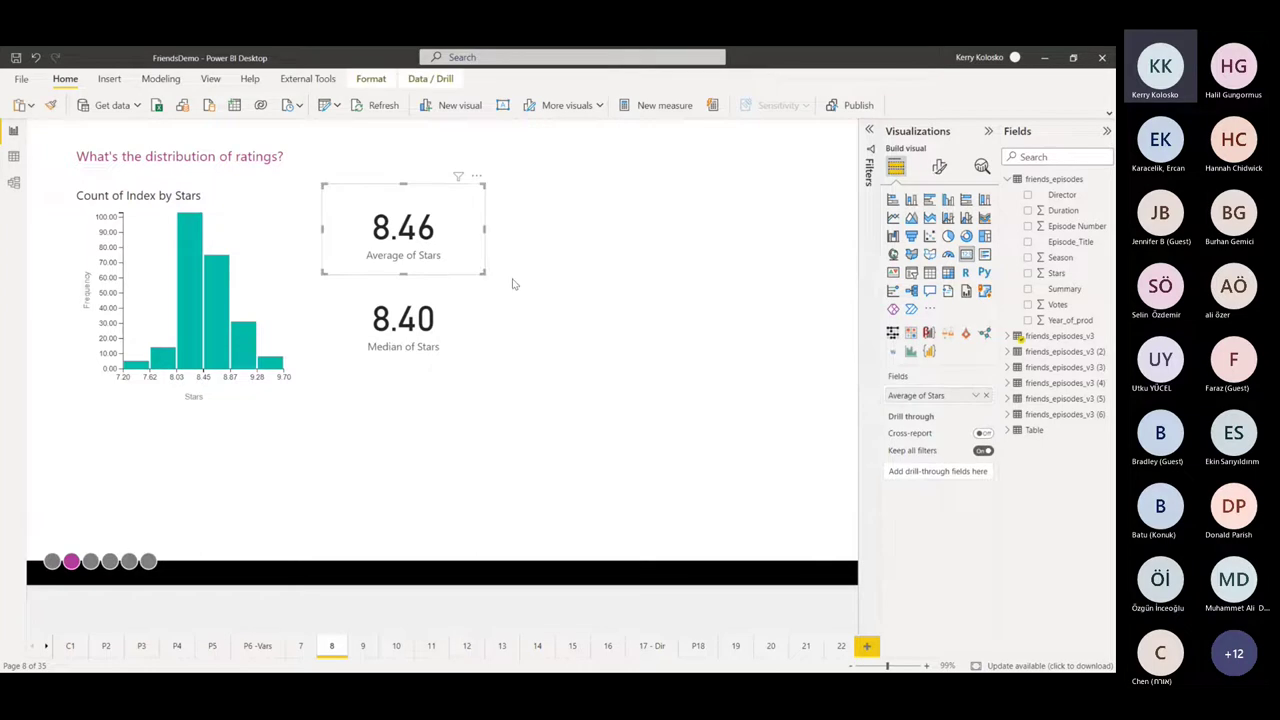
click(446, 358)
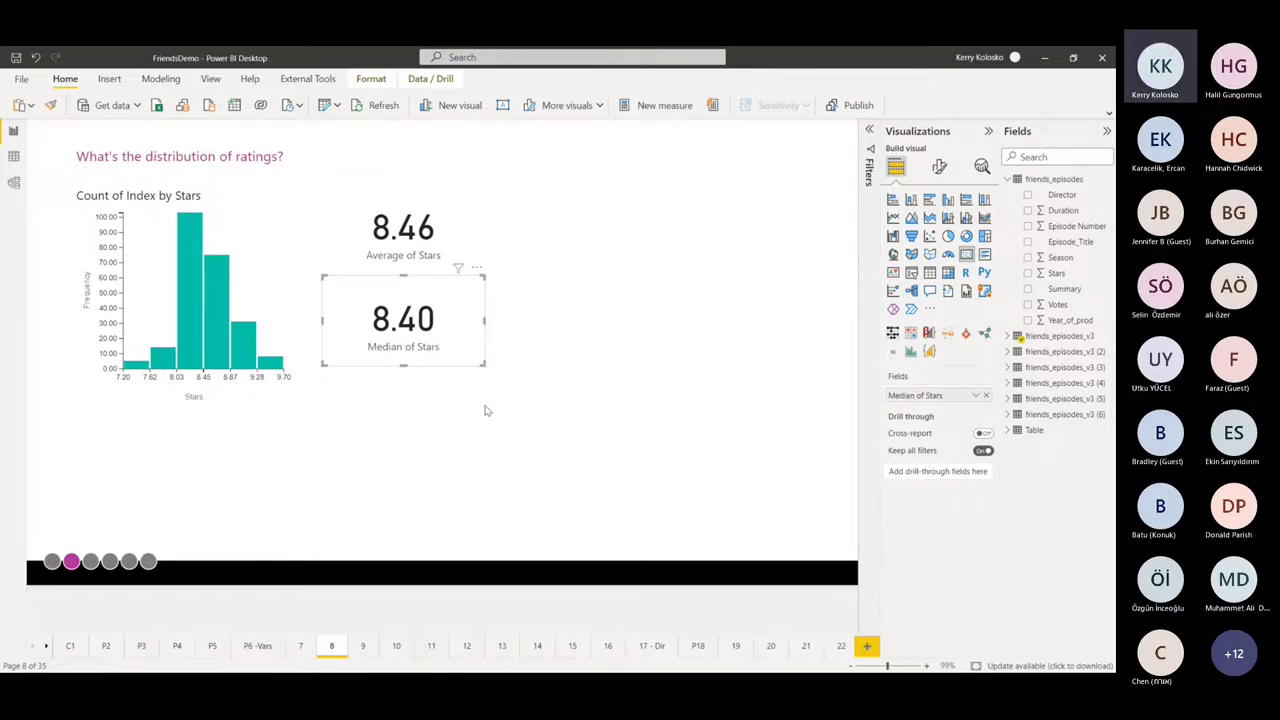
click(553, 314)
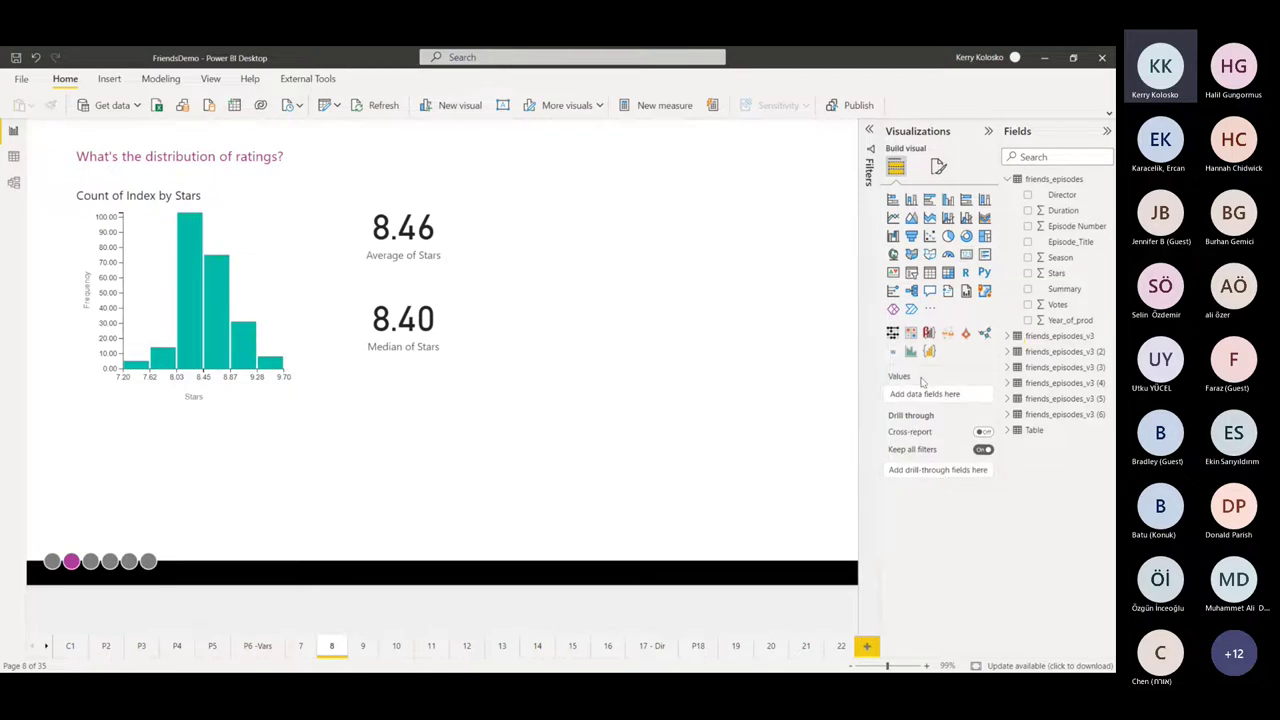
click(965, 333)
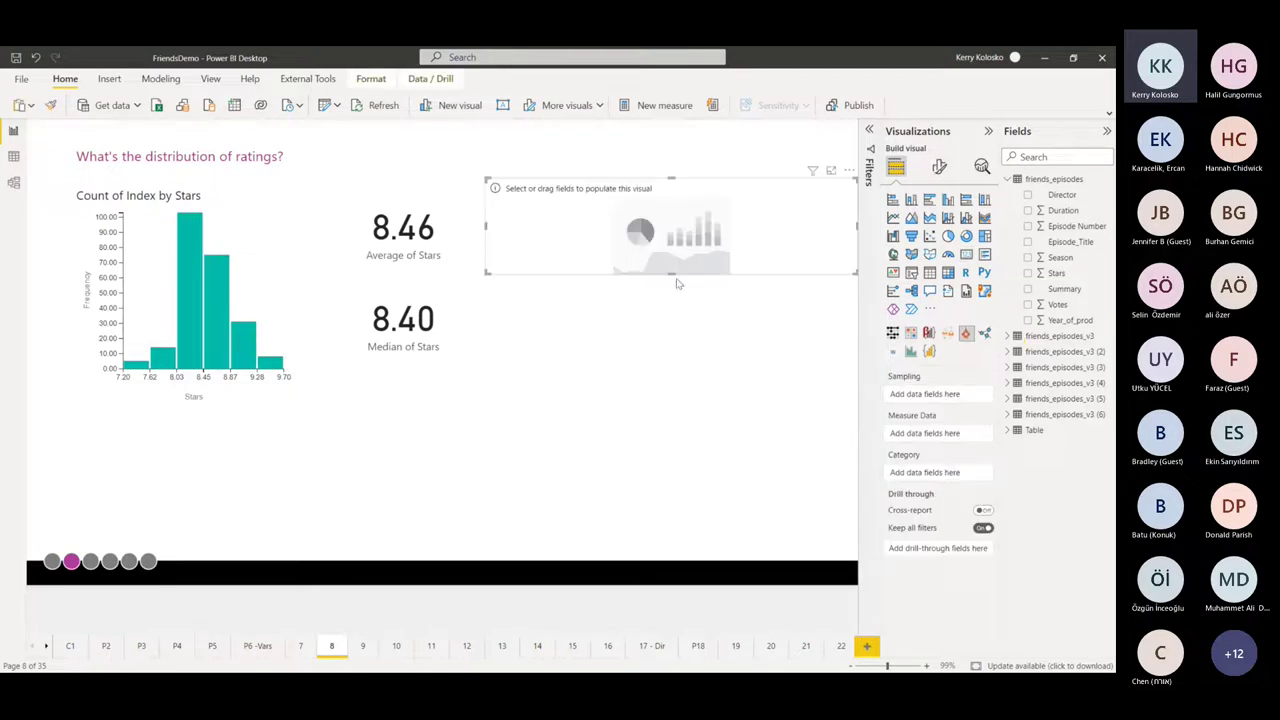
drag(672, 275, 672, 357)
drag(522, 265, 620, 346)
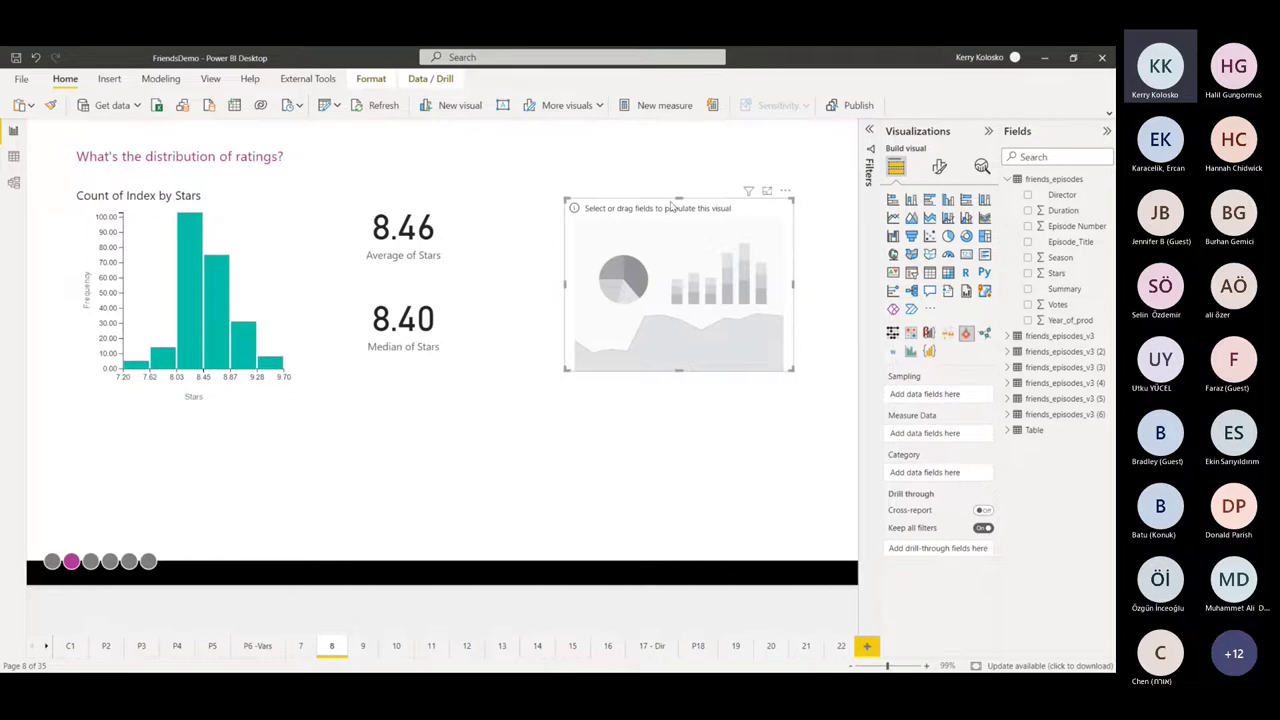
key(Delete)
Duplicate the Count of Index by Stars histogram and place the copy beside the average and median cards
click(165, 250)
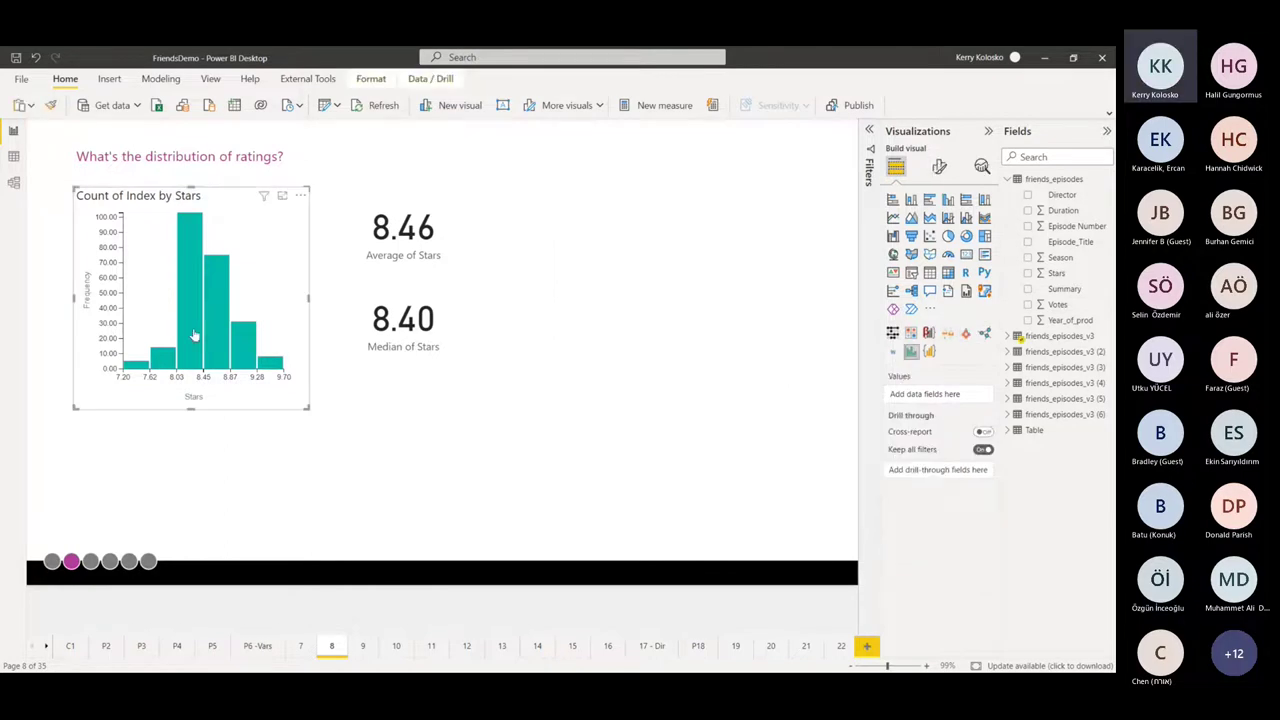
click(580, 455)
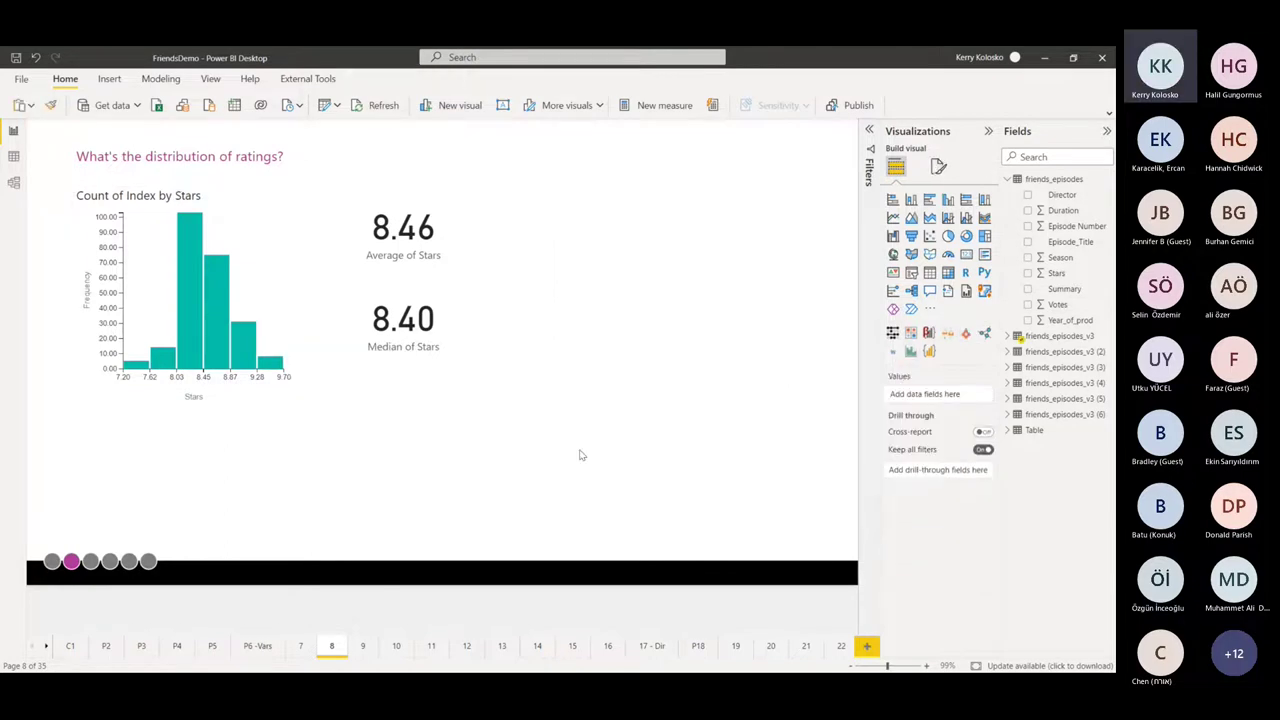
click(240, 413)
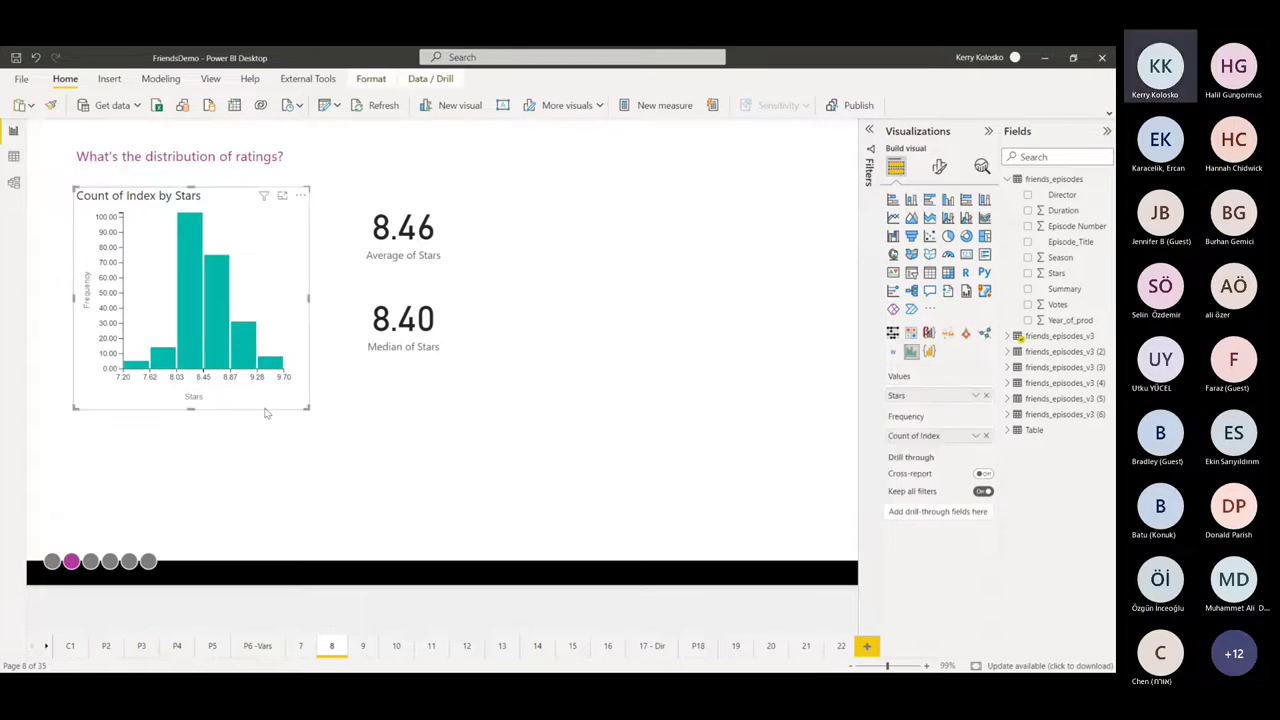
click(268, 413)
click(254, 413)
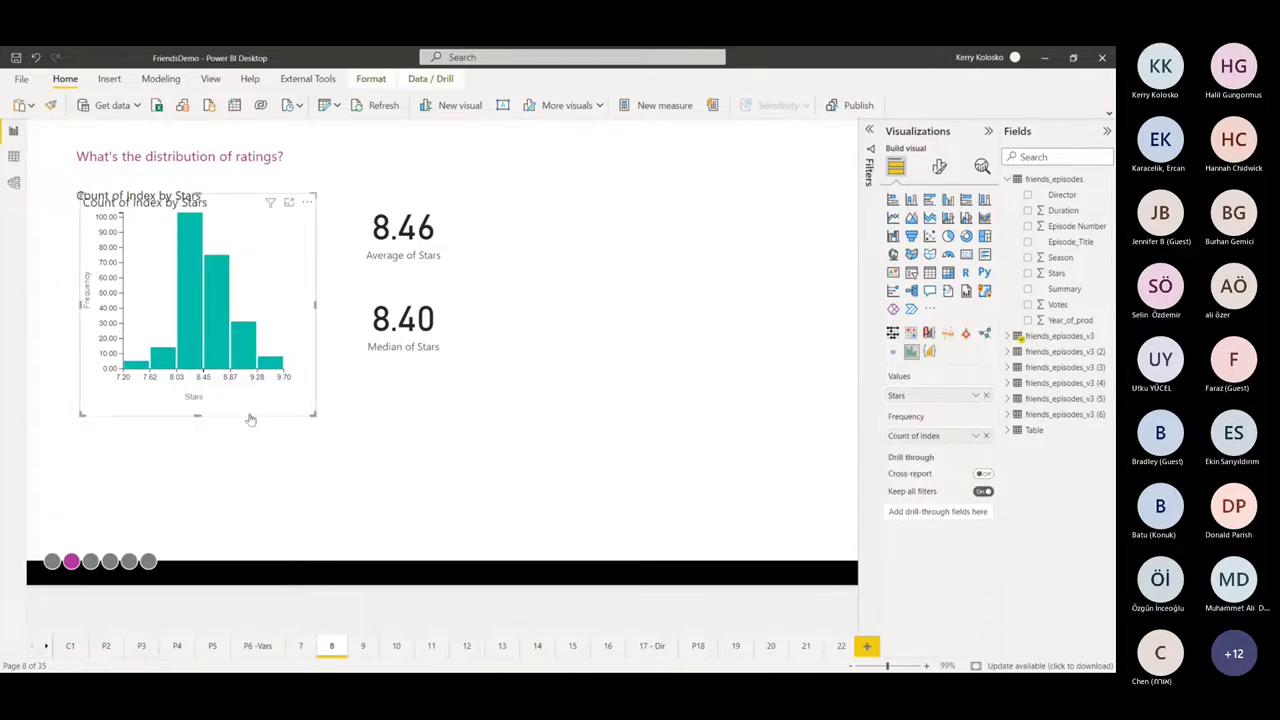
drag(242, 421, 744, 416)
Convert the copied histogram to a violin plot with Index as Sampling and Stars as Measure Data, then delete it
click(966, 333)
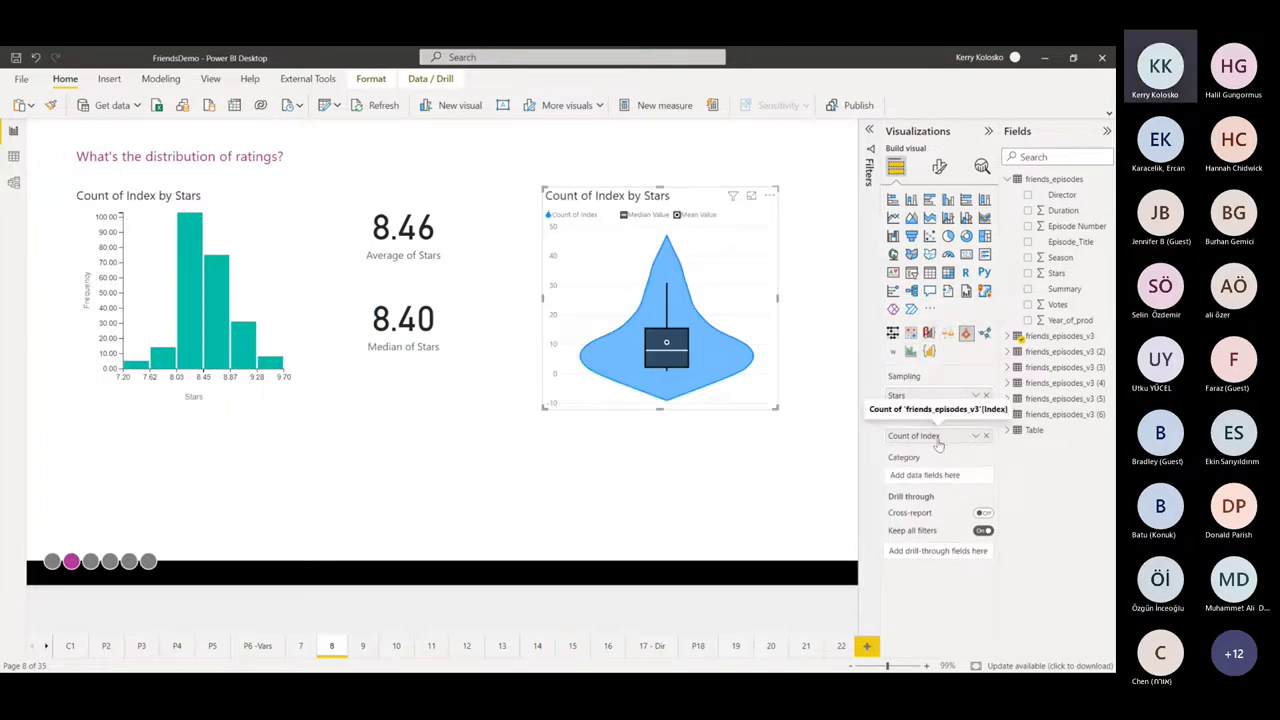
mouse_move(924, 396)
mouse_down()
mouse_move(908, 475)
mouse_move(924, 396)
mouse_up()
drag(936, 475, 926, 436)
mouse_move(680, 318)
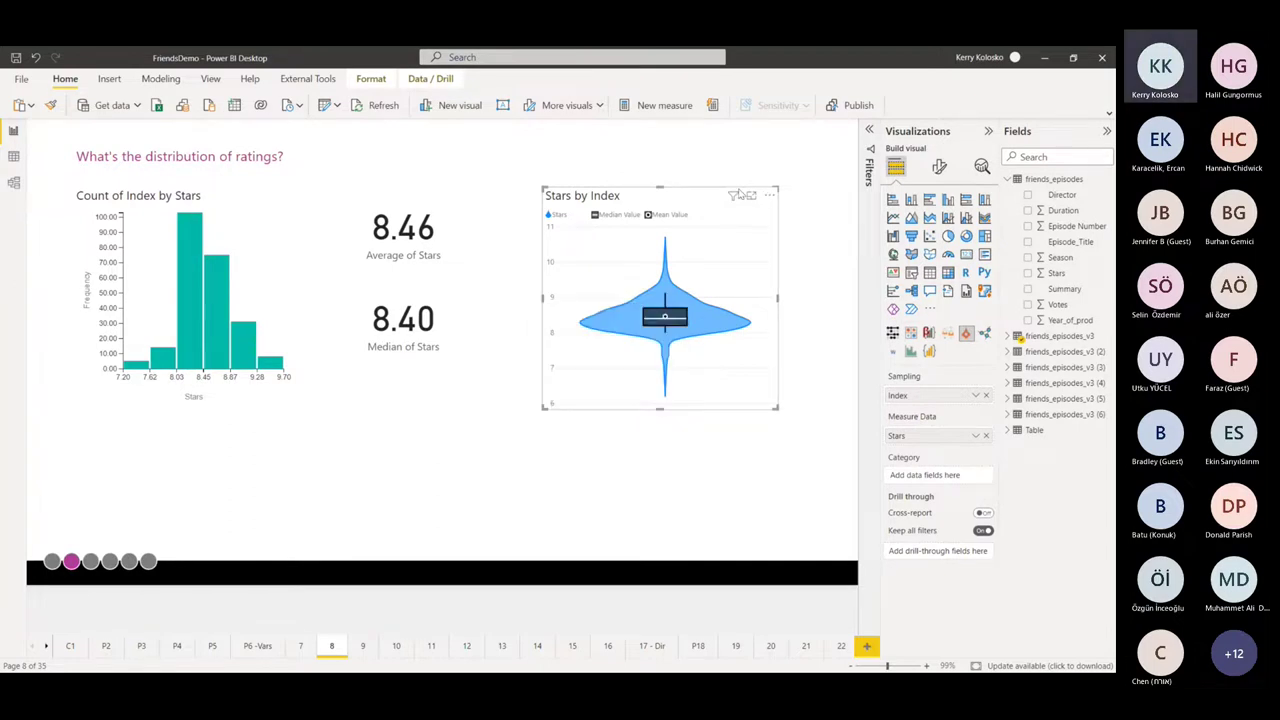
key(Delete)
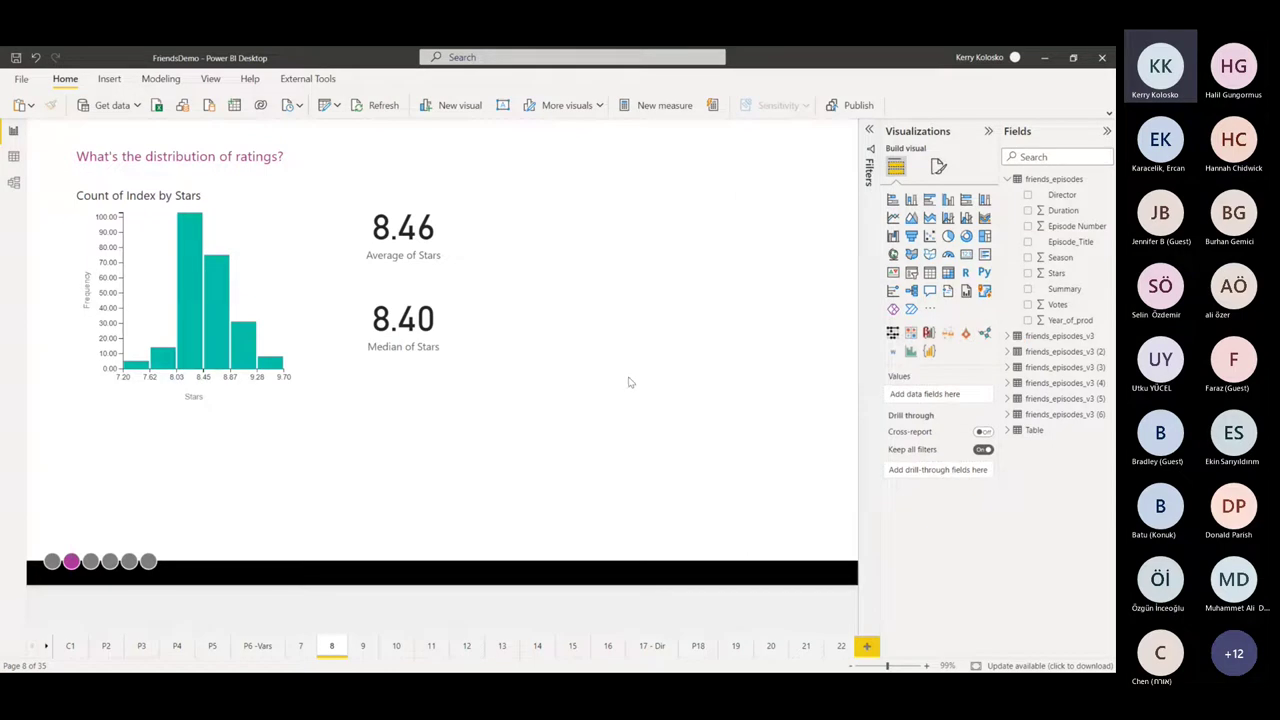
Open page 9 and compare the Average of Stars by Episode Number bar chart with the per-season line chart
click(369, 659)
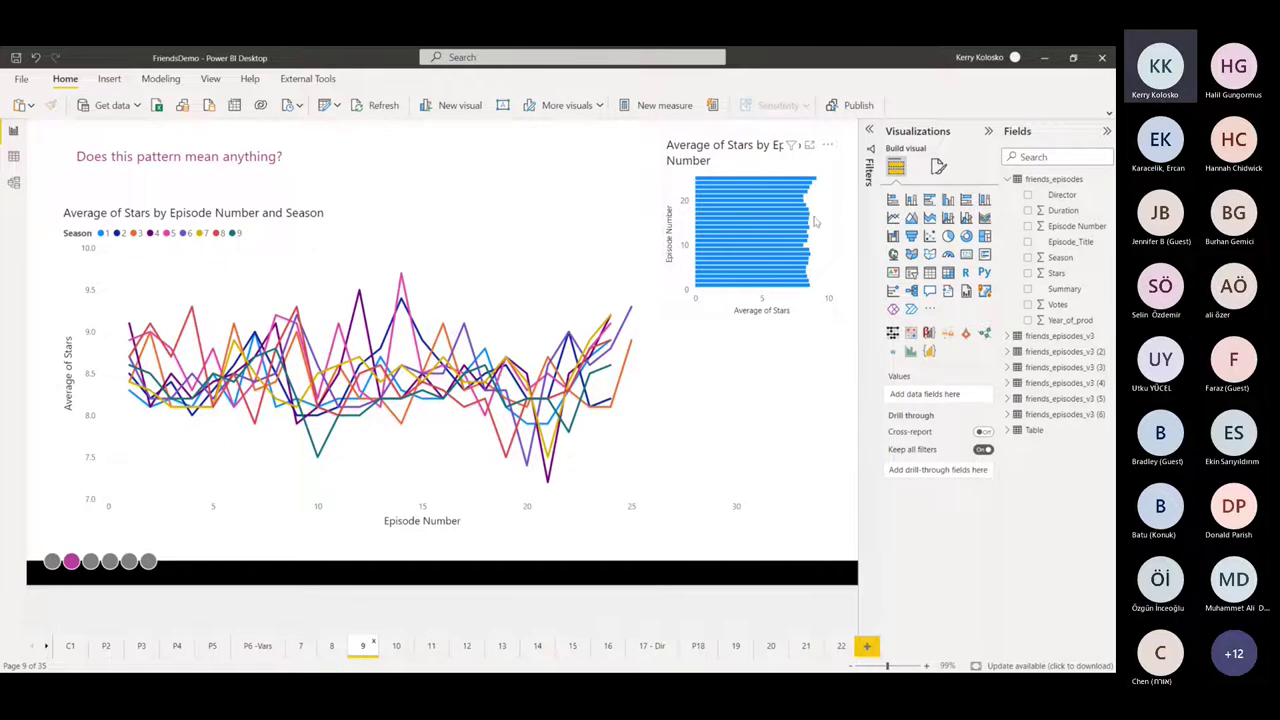
mouse_move(803, 268)
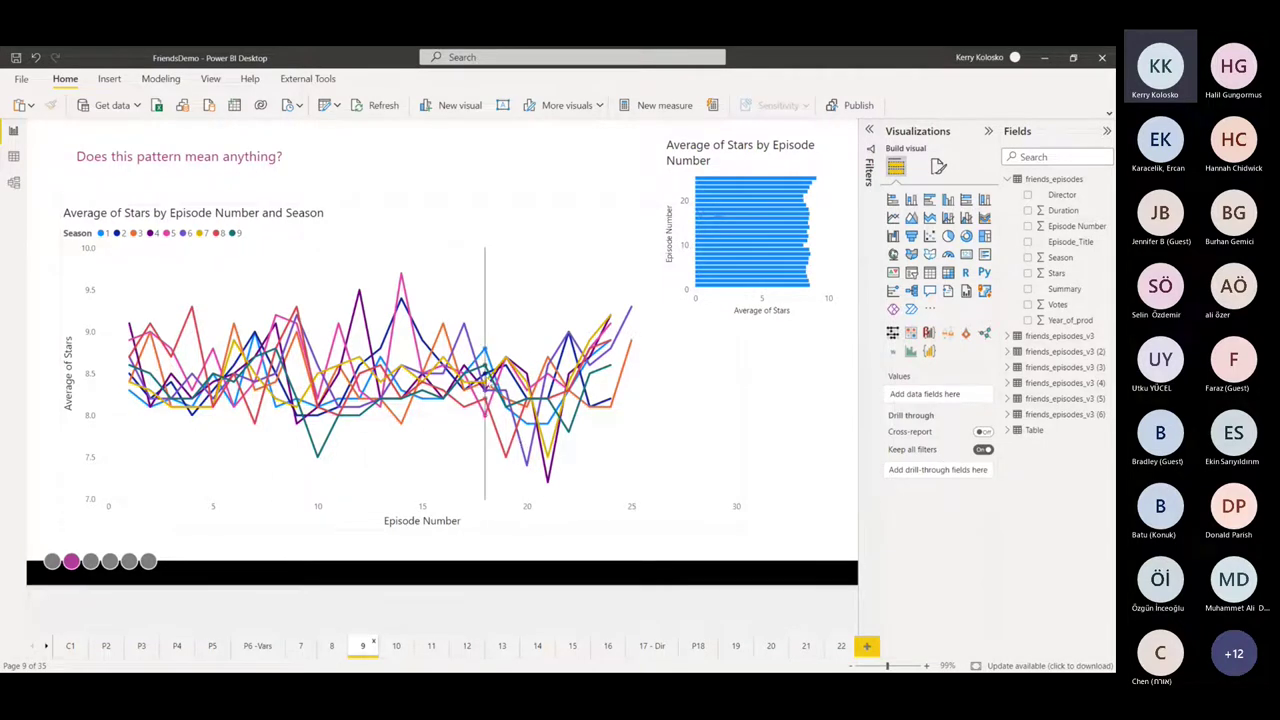
mouse_move(561, 428)
Open page 10 and examine the average line overlaid on the scatter plot of season, episode number and stars
click(391, 648)
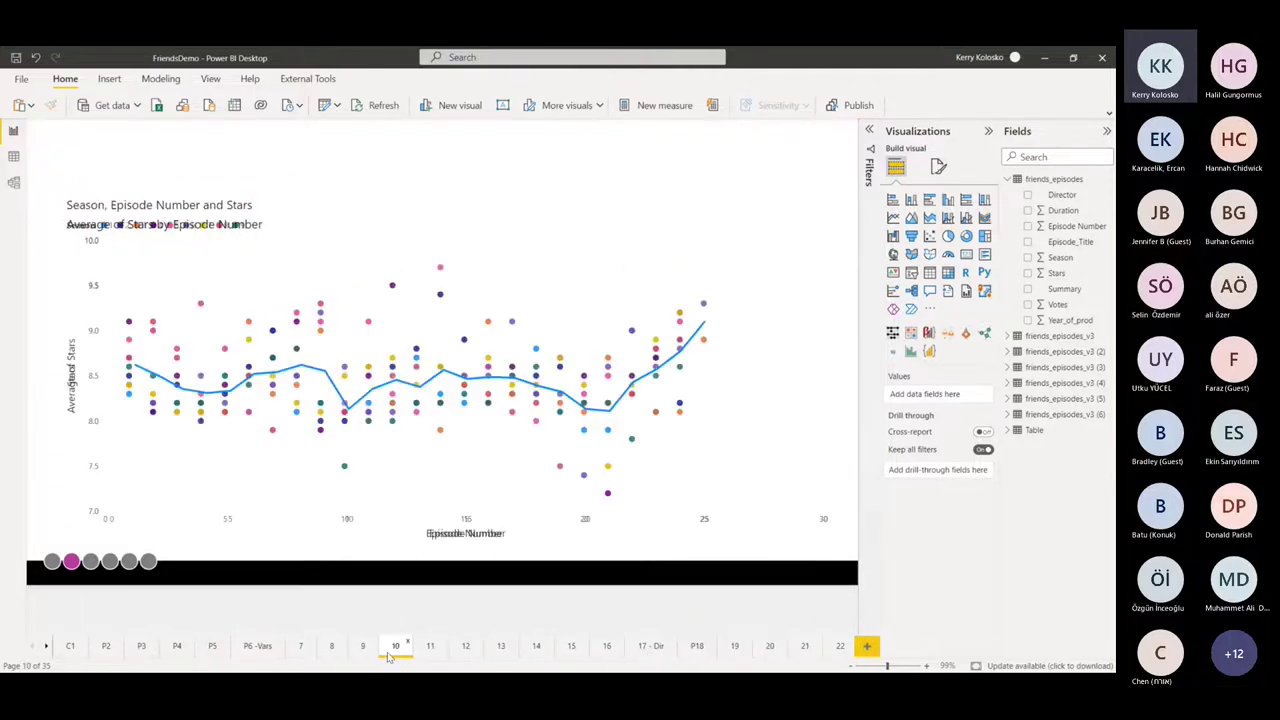
click(358, 203)
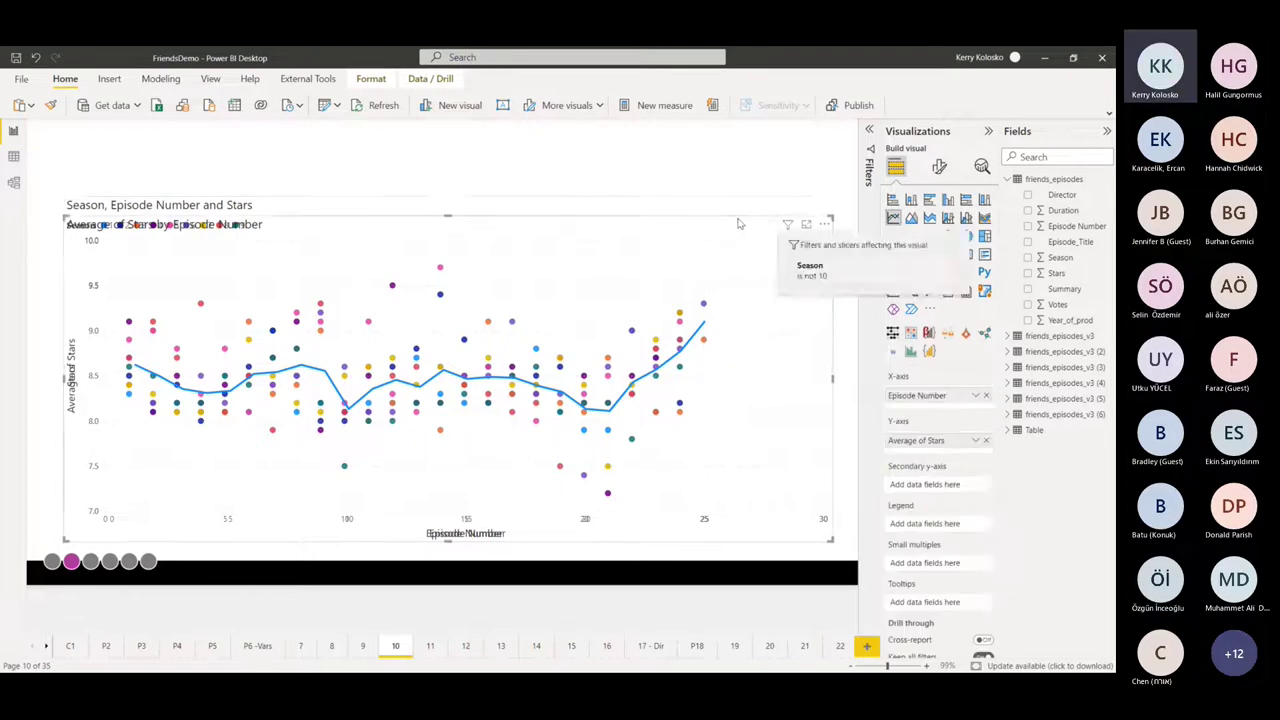
click(763, 200)
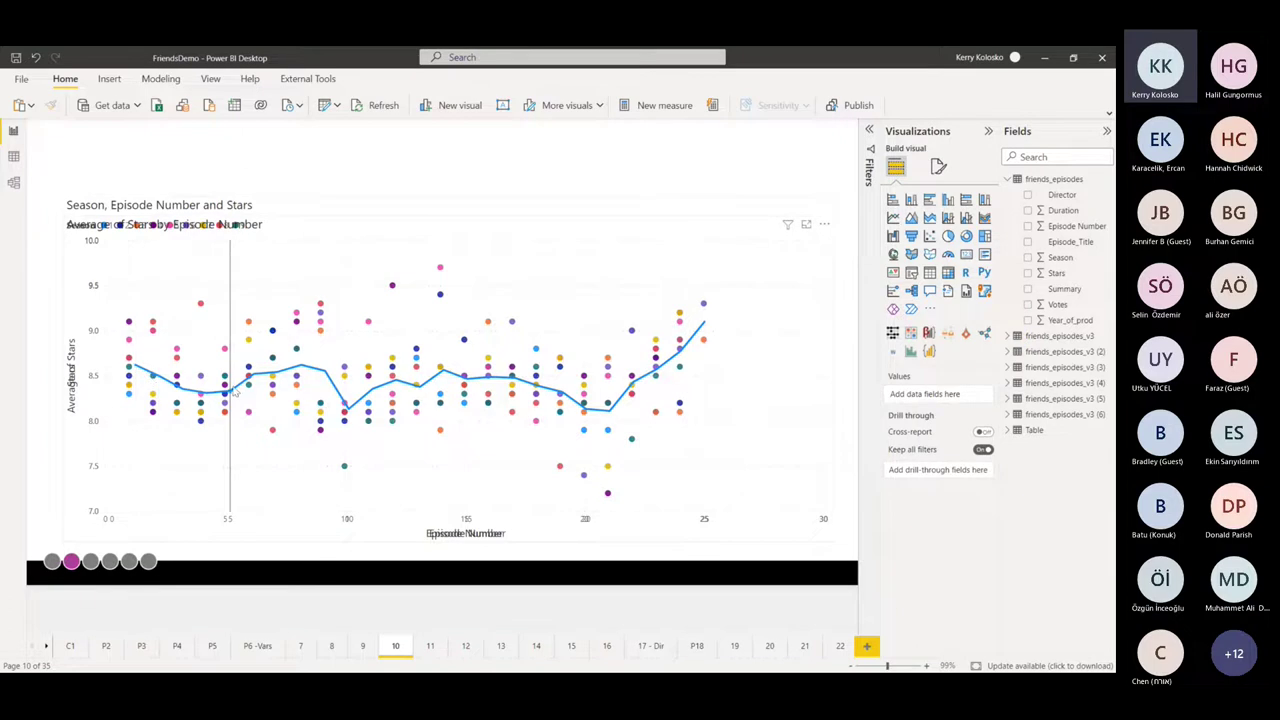
click(470, 198)
click(489, 183)
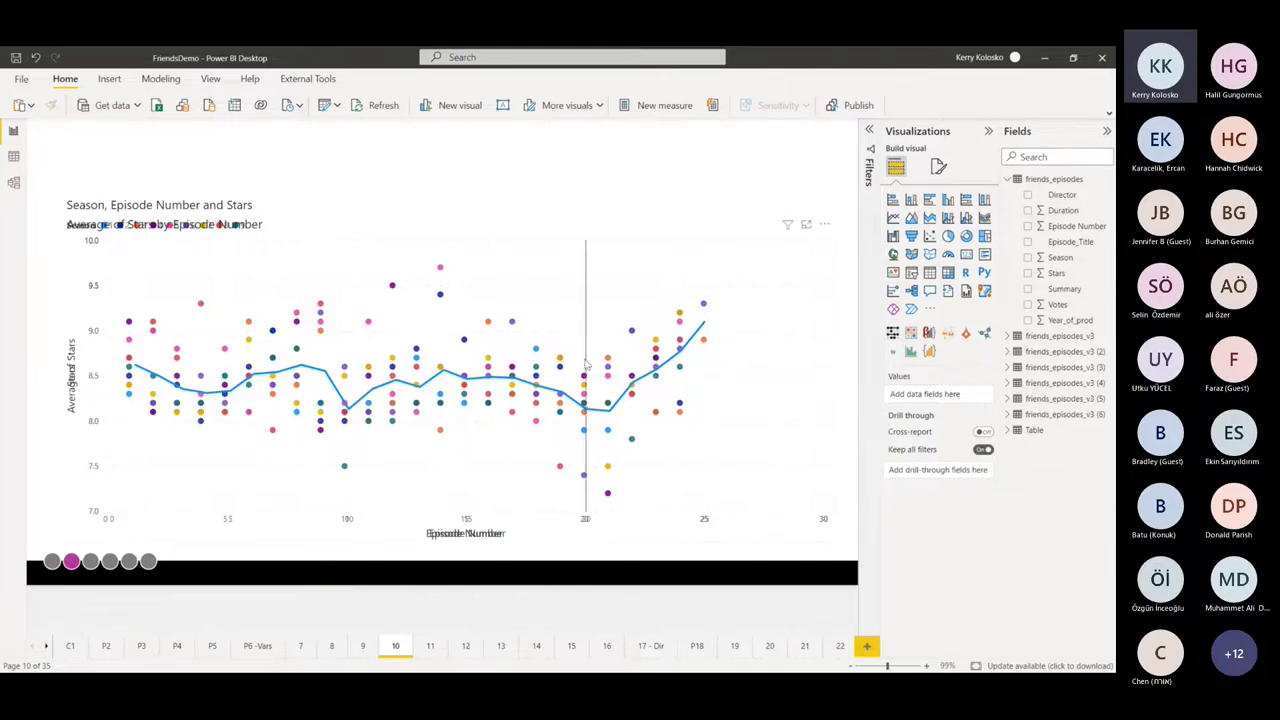
Open page 11 and bring up the specification of the lower Ratings by Episode Number scatter plot to read its code
click(431, 646)
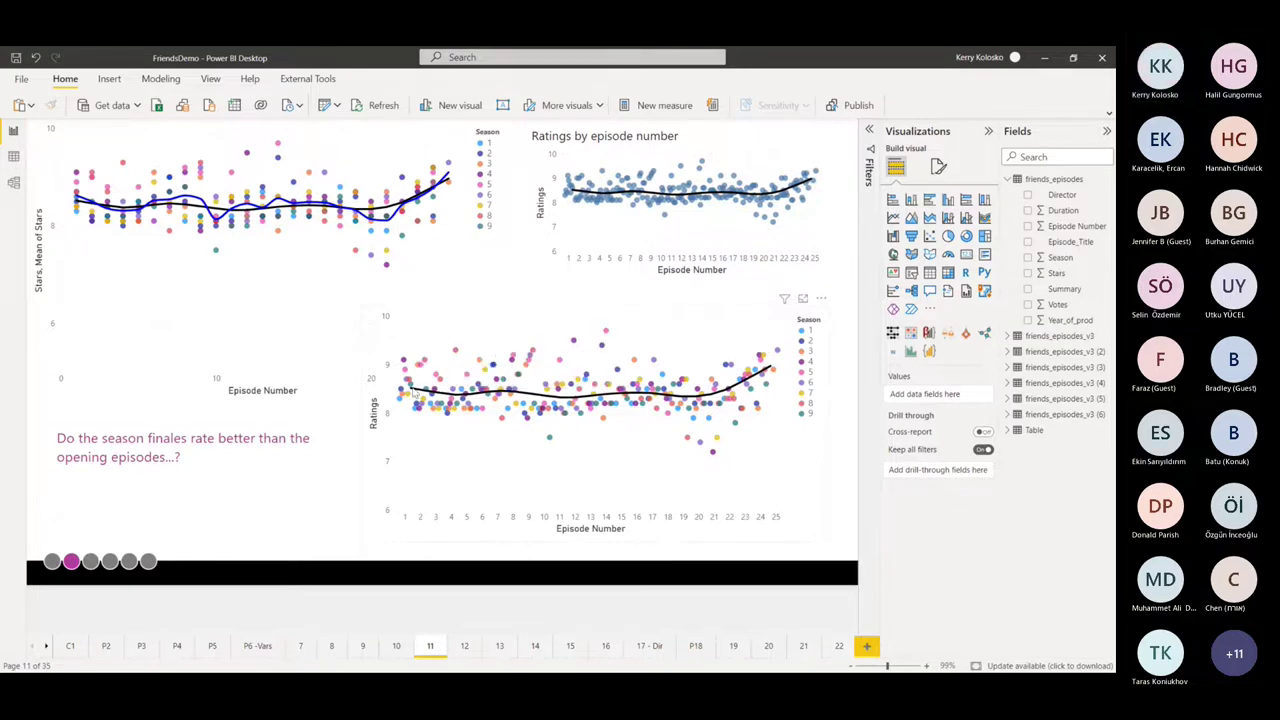
click(819, 307)
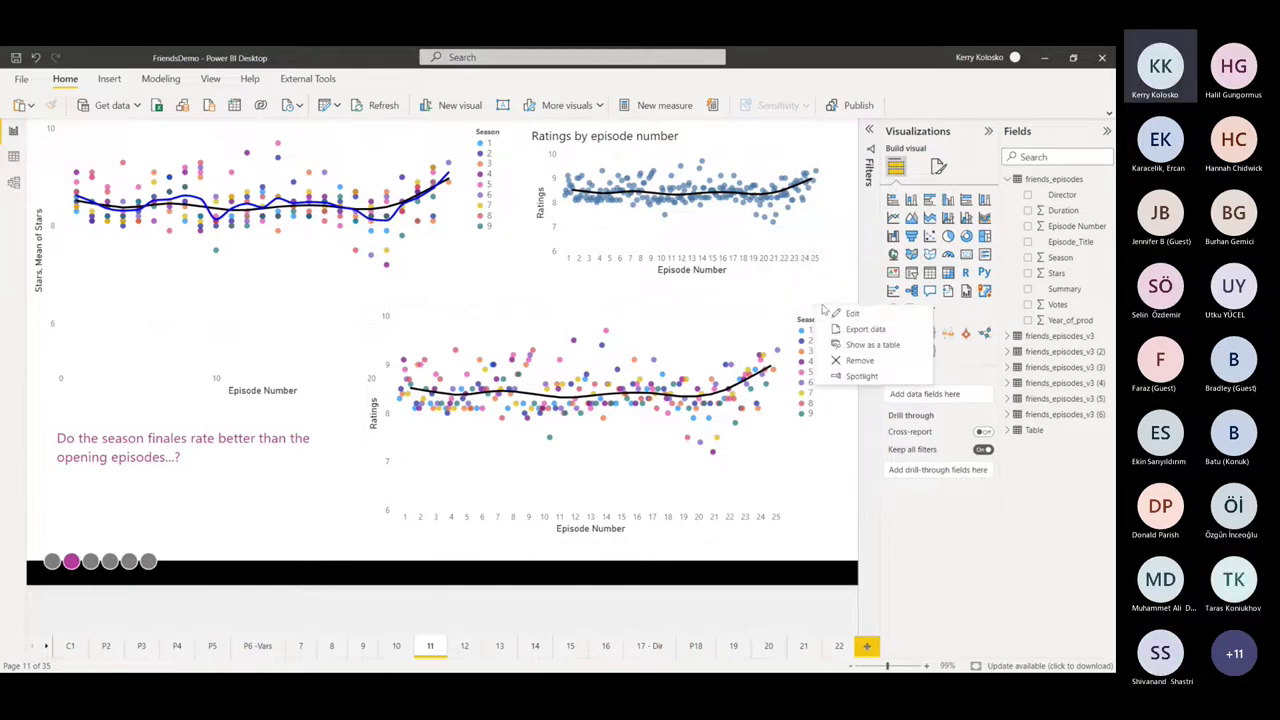
click(840, 325)
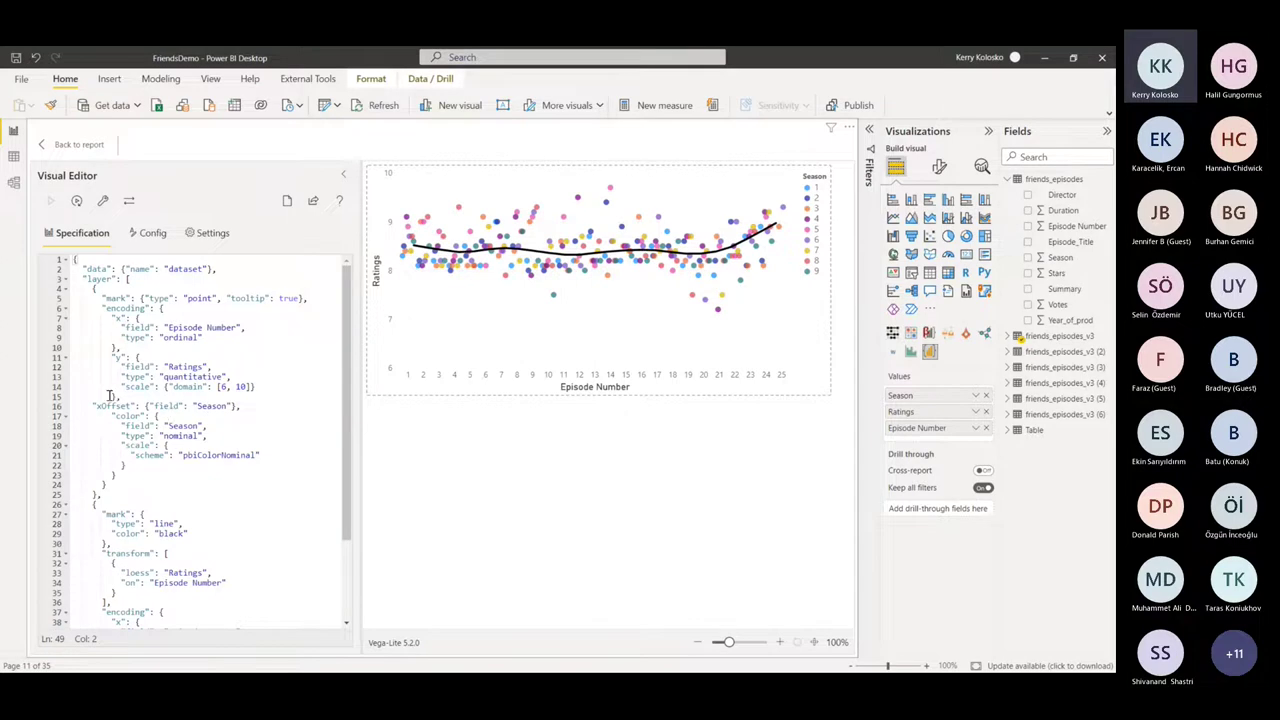
scroll(196, 311, down, 4)
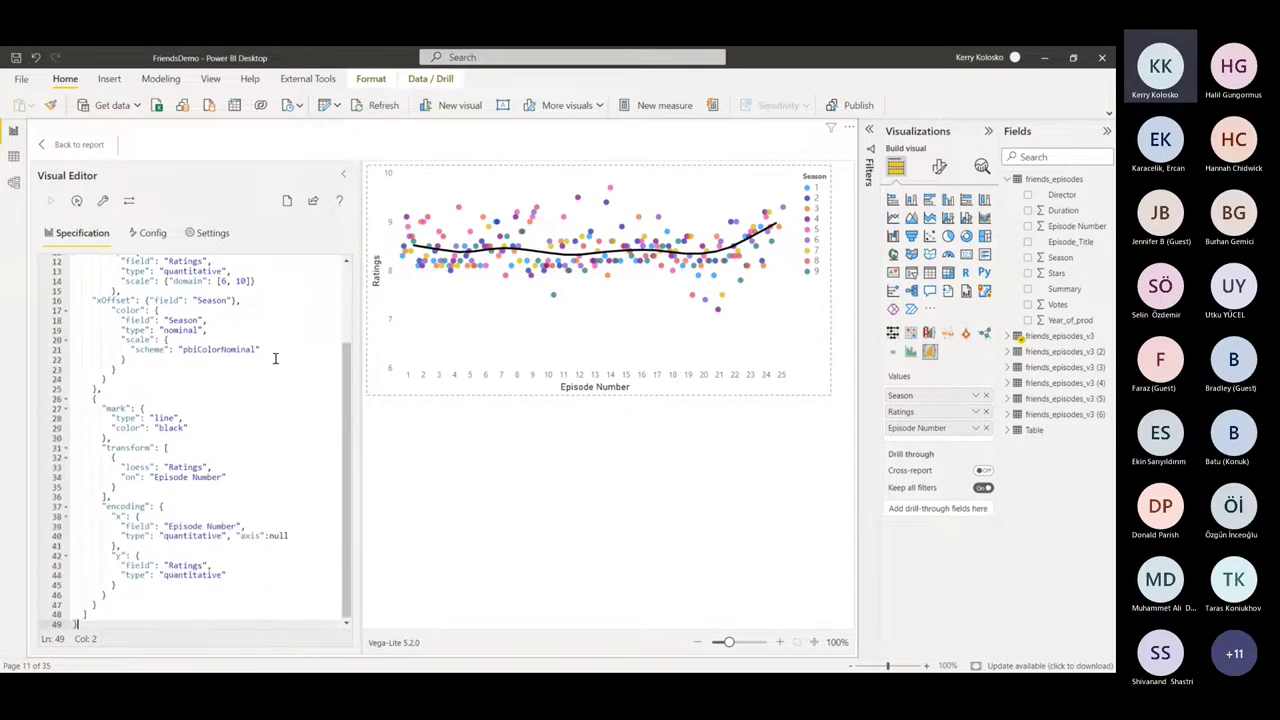
scroll(275, 358, up, 4)
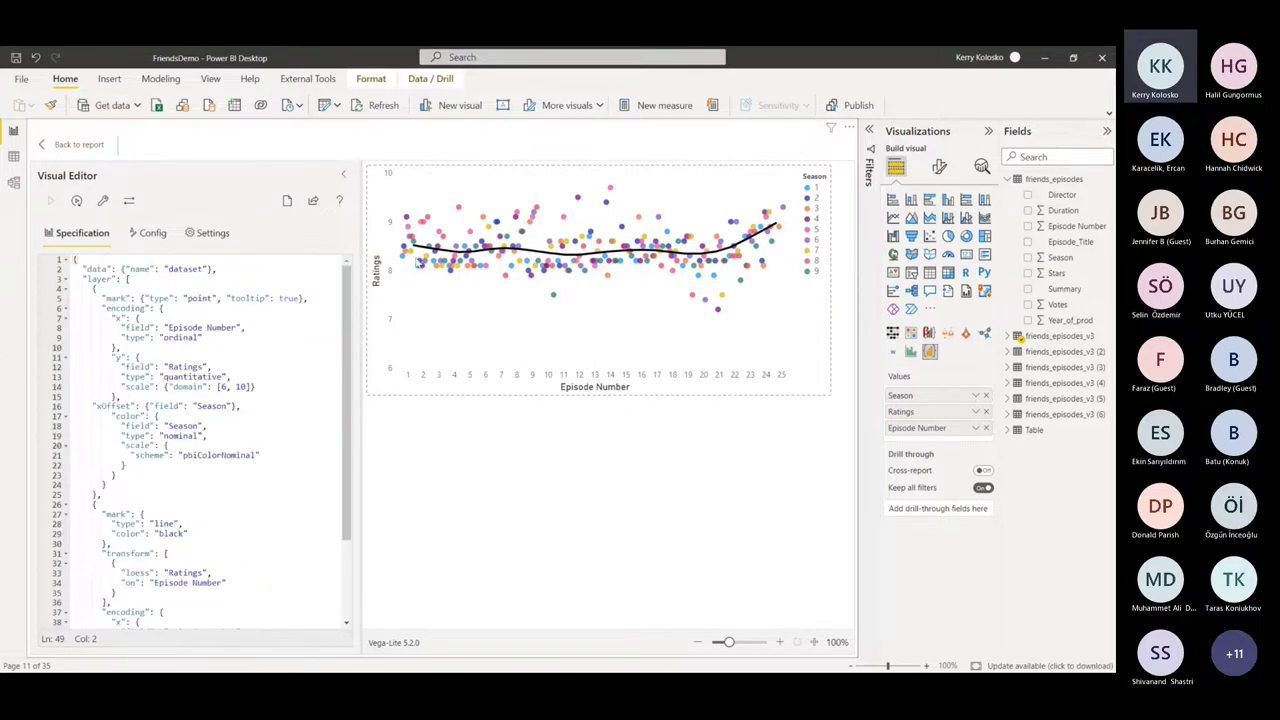
Examine the specification's point and line layers, including the loess transform, collapse both layers and return to the report
drag(141, 298, 310, 298)
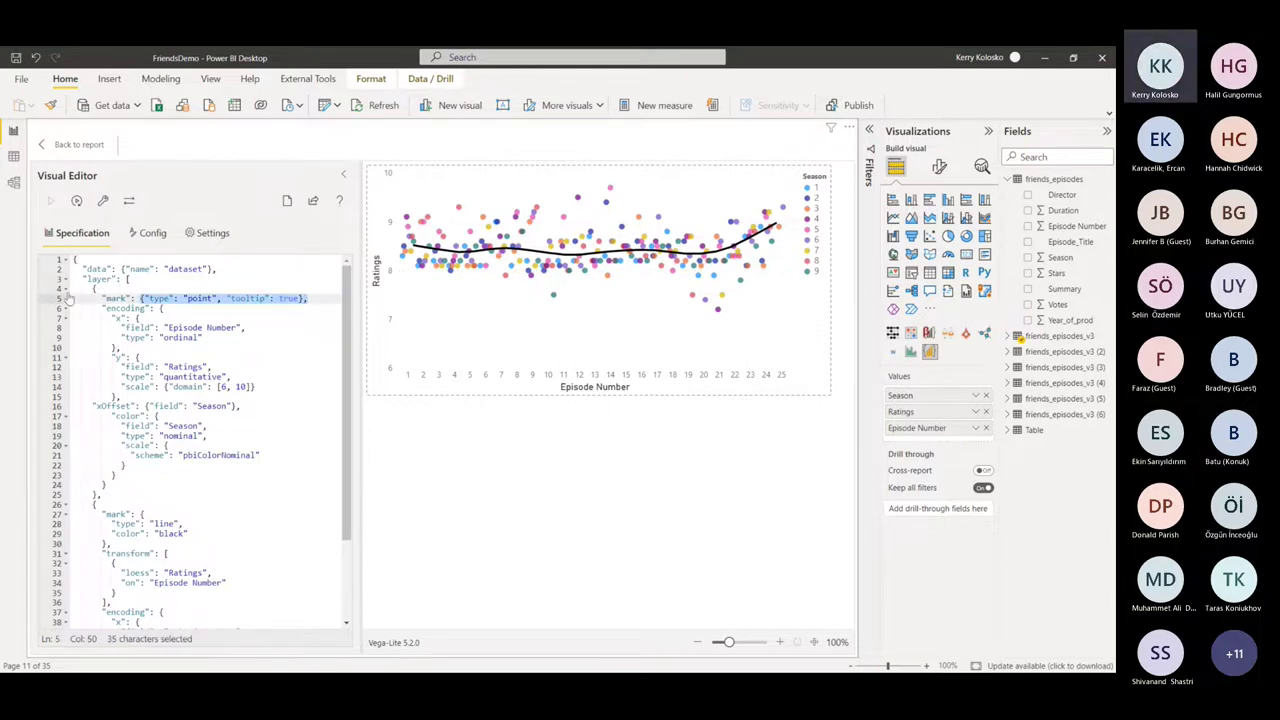
click(63, 289)
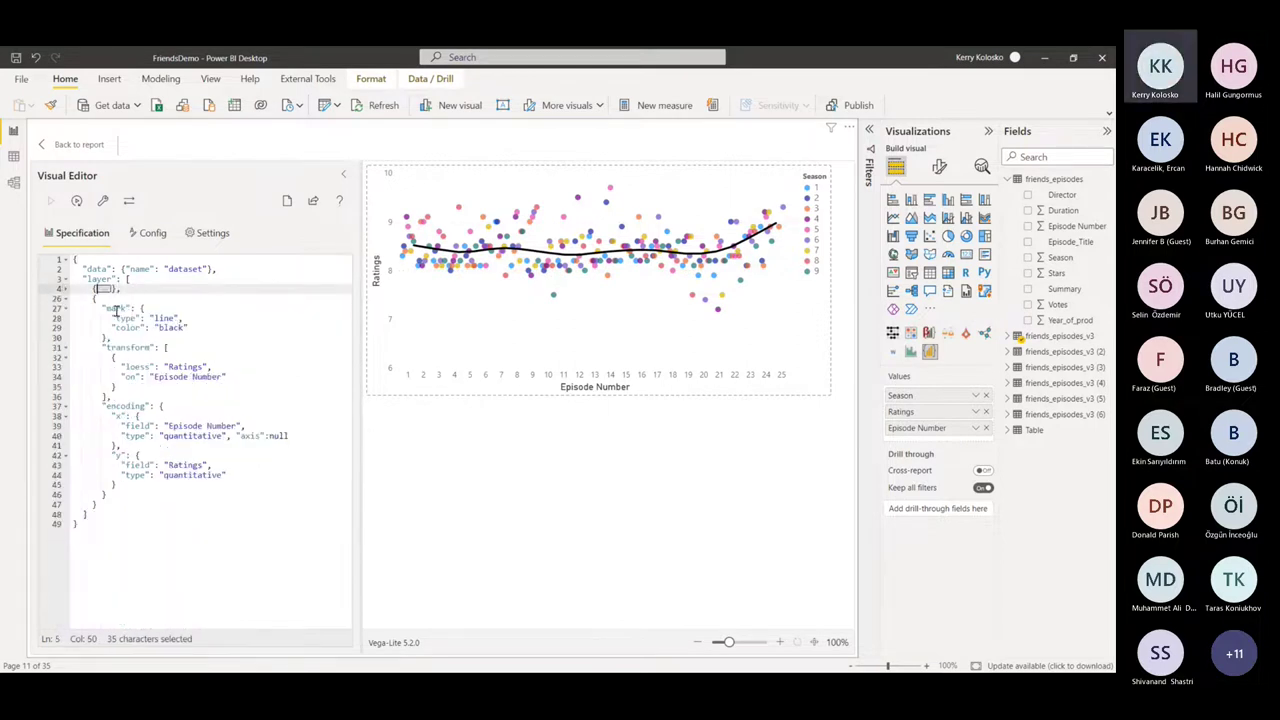
drag(103, 308, 182, 350)
click(187, 355)
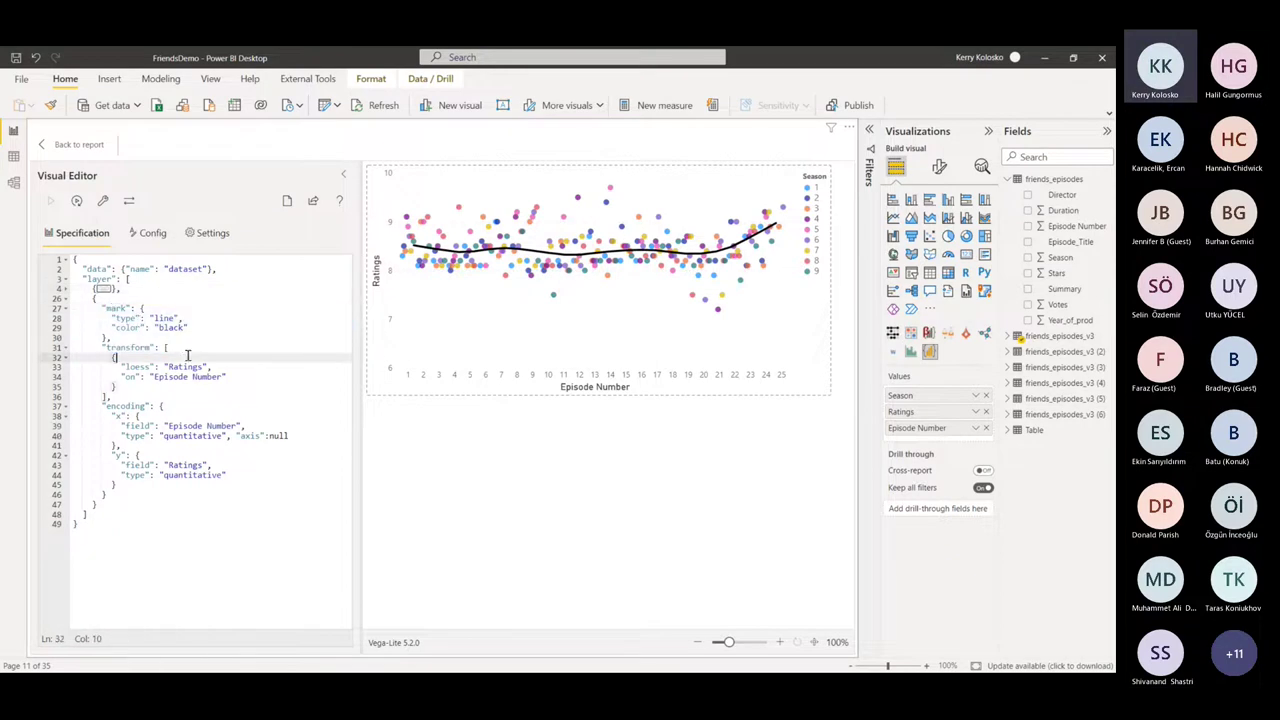
click(65, 298)
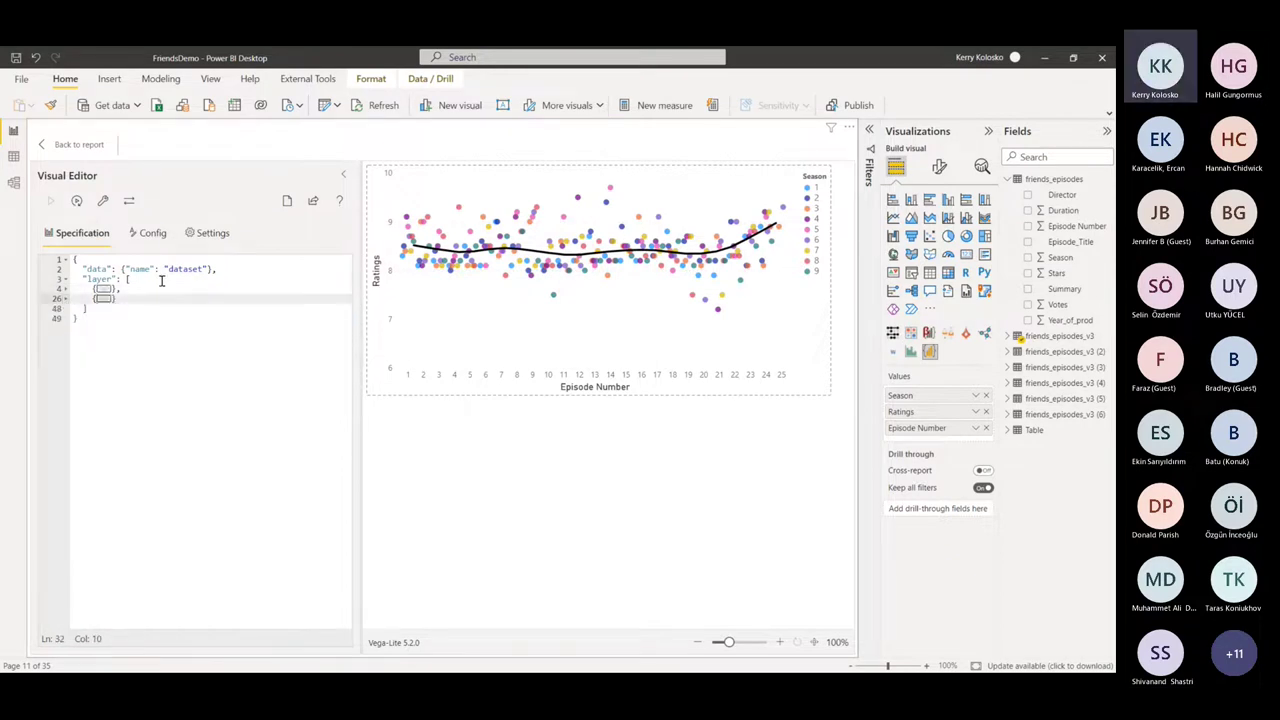
click(96, 147)
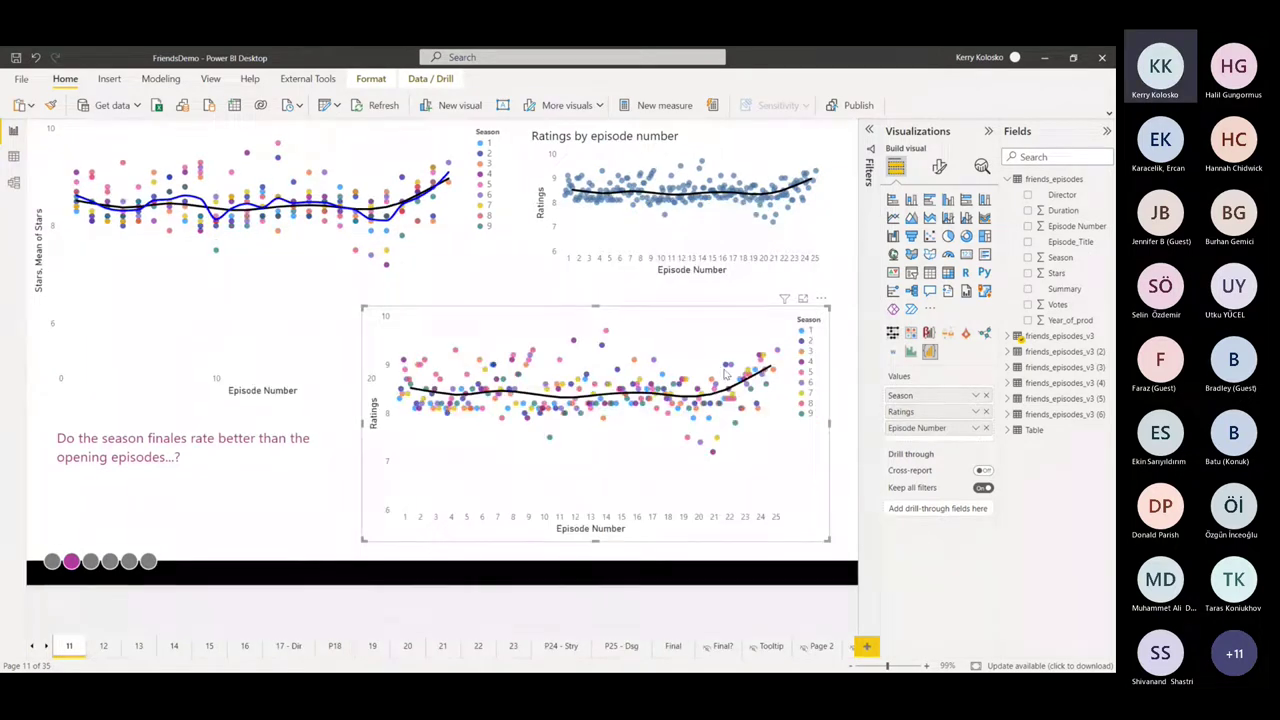
Inspect the first vs. last episode ratings chart on page 12 and the votes line chart by index on page 13
click(101, 652)
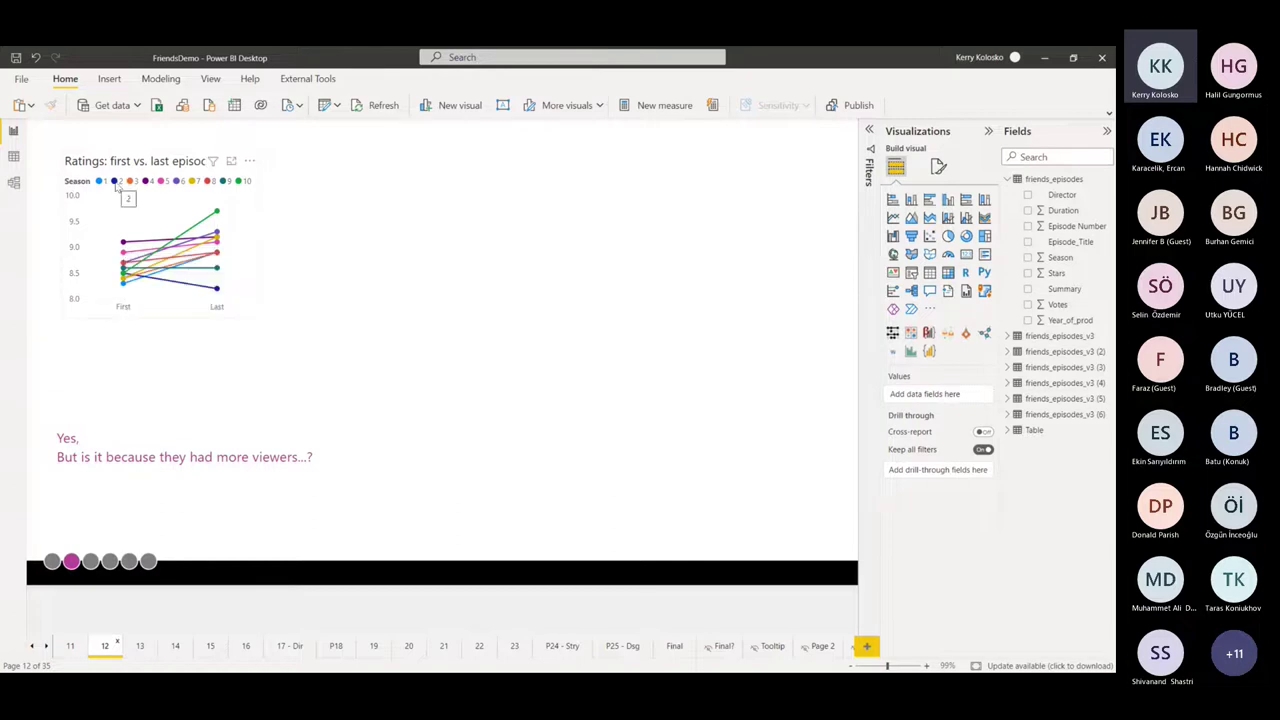
mouse_move(214, 304)
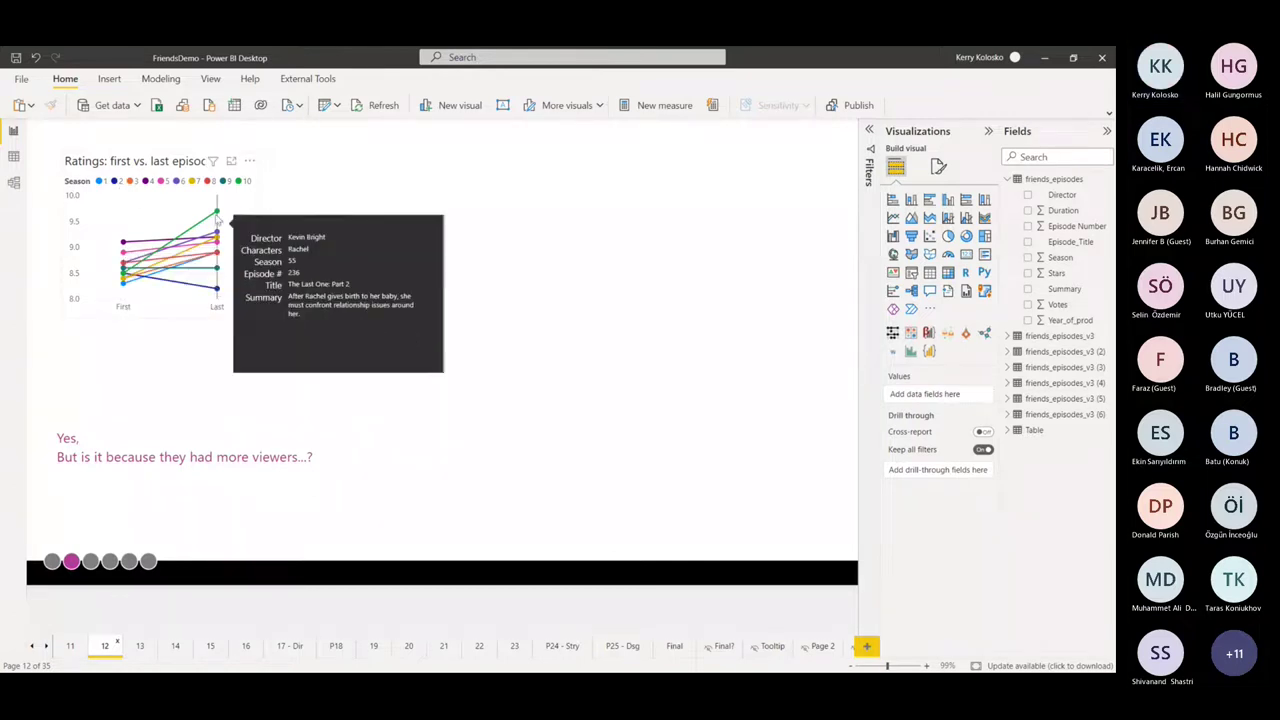
mouse_move(207, 273)
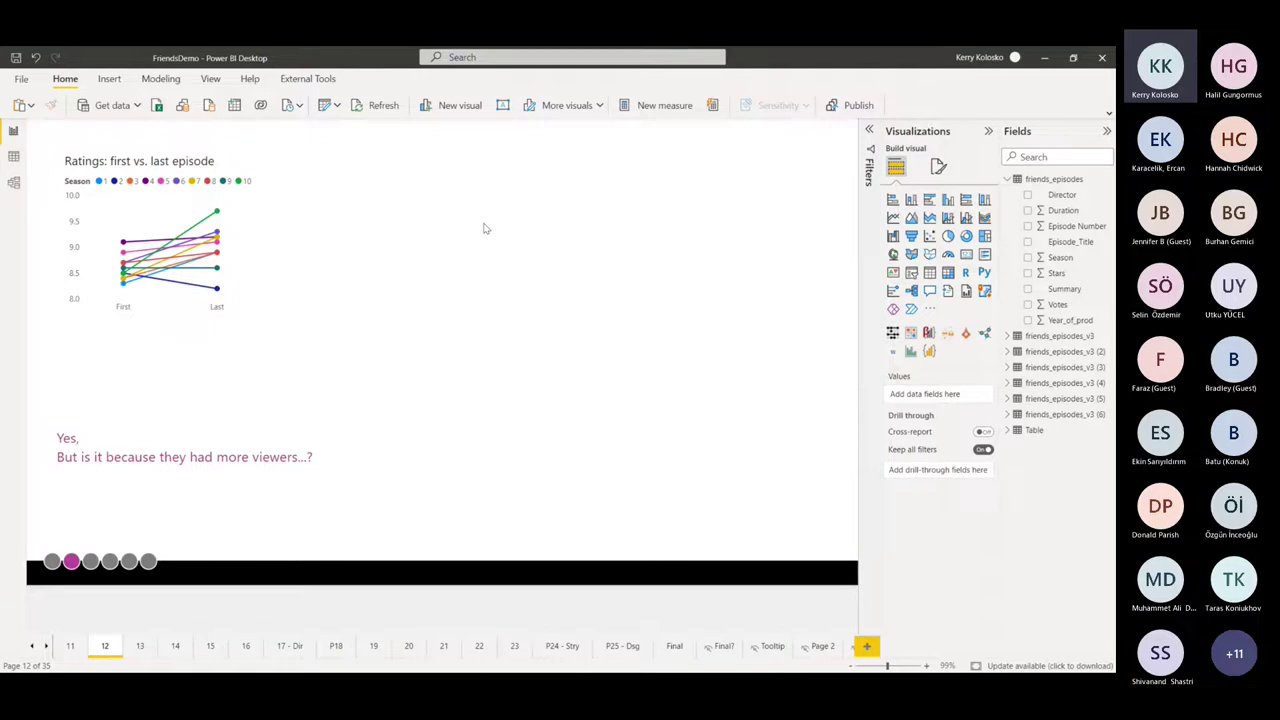
click(131, 651)
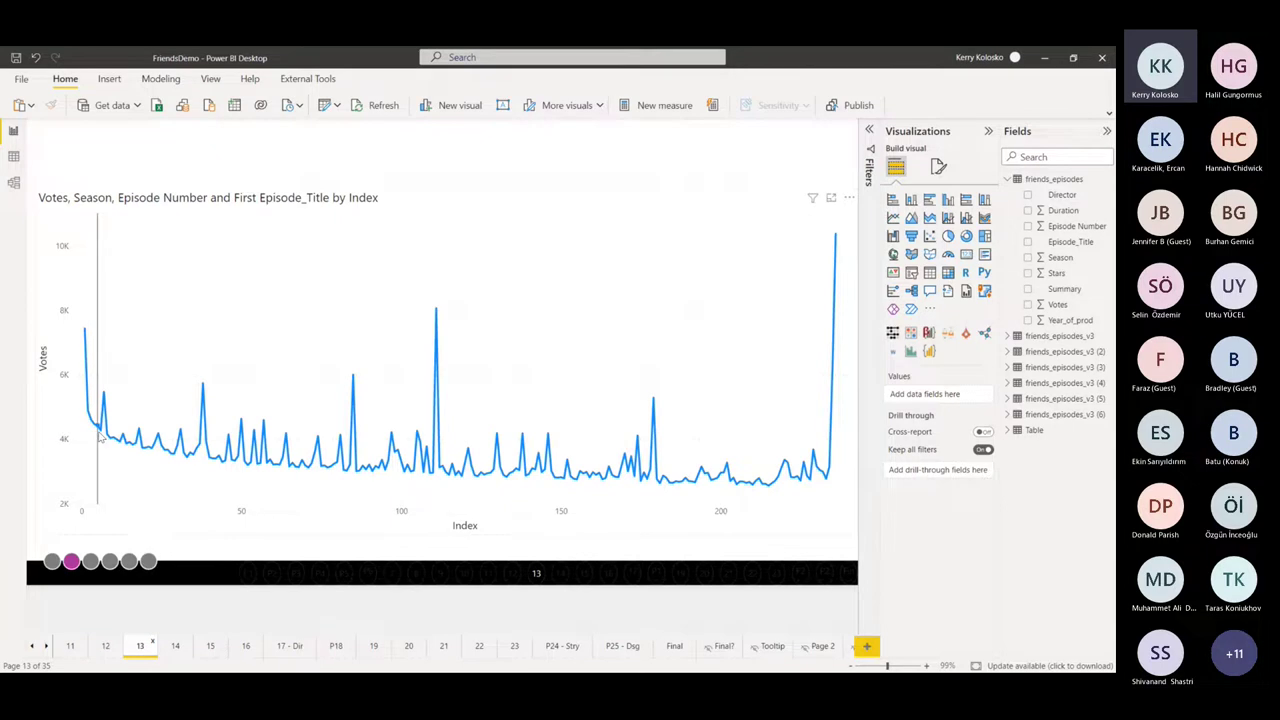
mouse_move(110, 401)
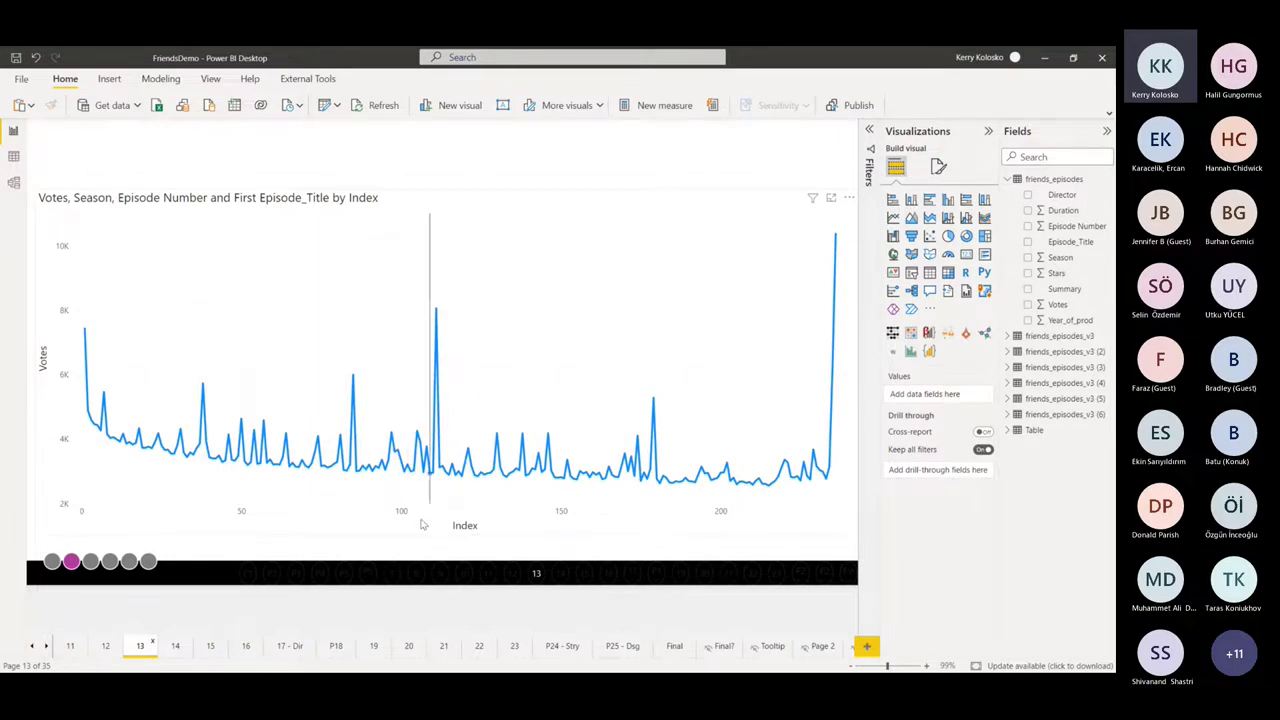
Open page 14 and open the specification of the Votes by episode number chart for editing
click(177, 650)
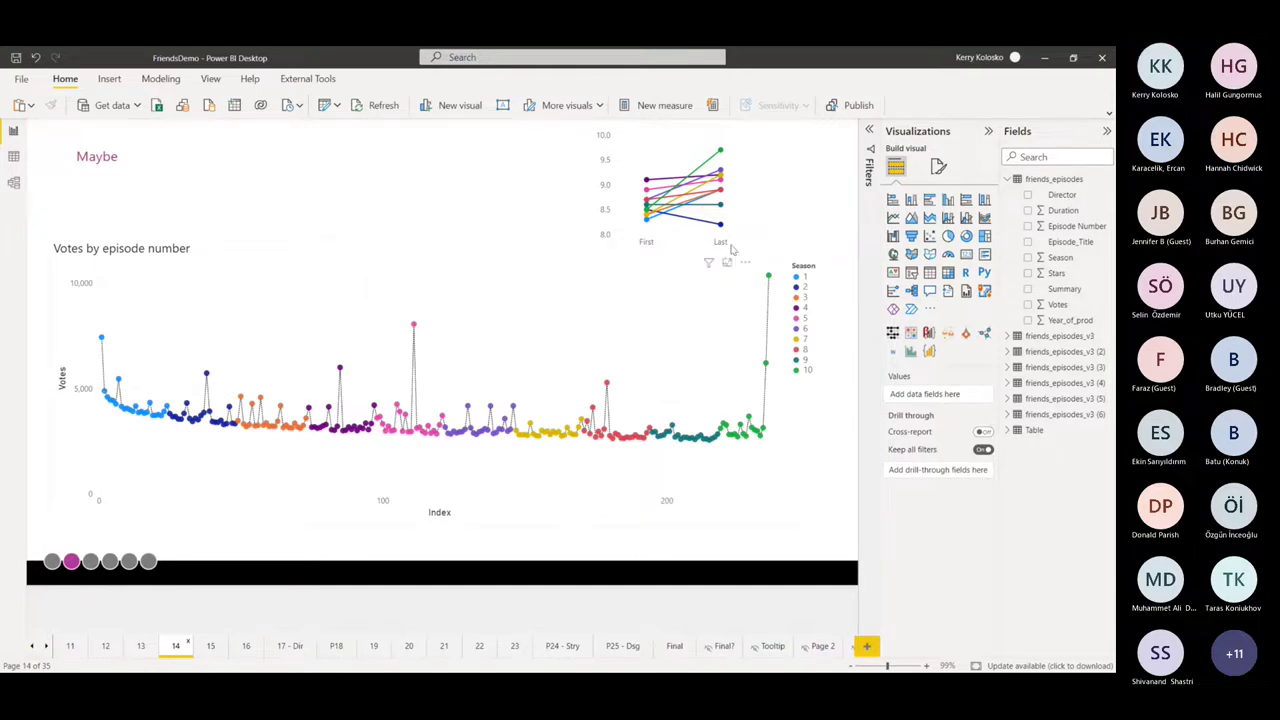
click(506, 246)
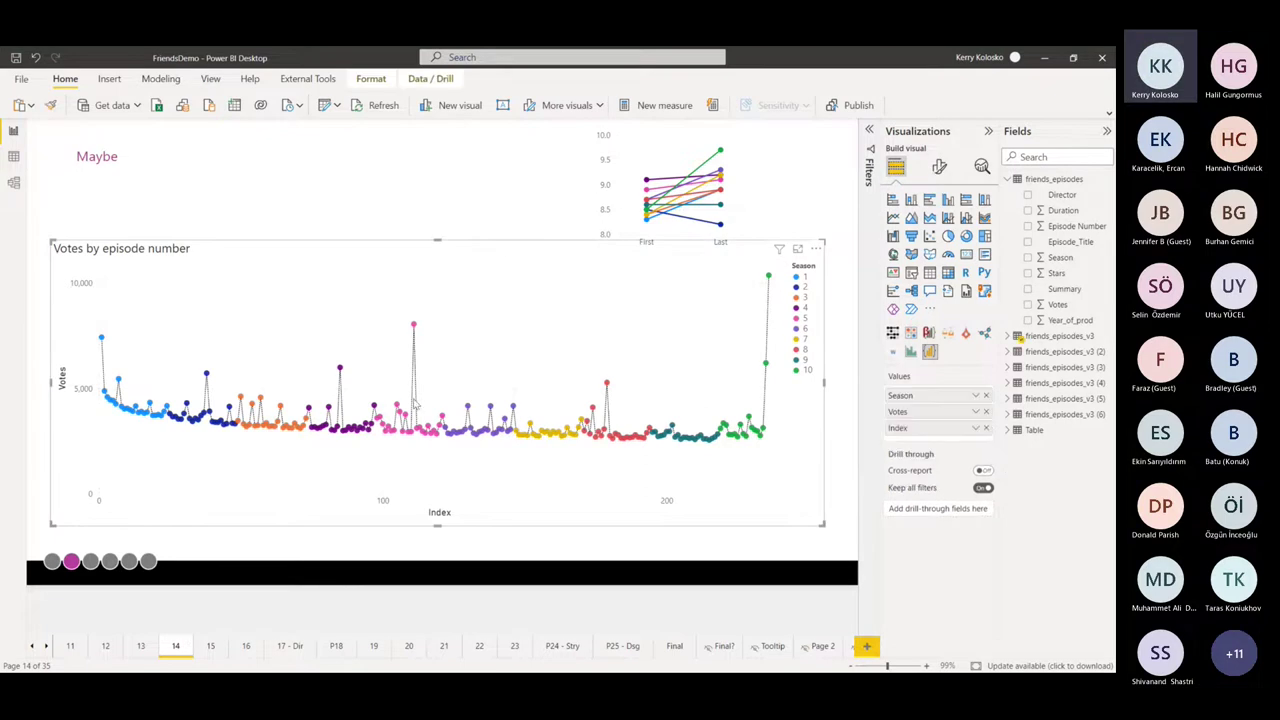
click(816, 249)
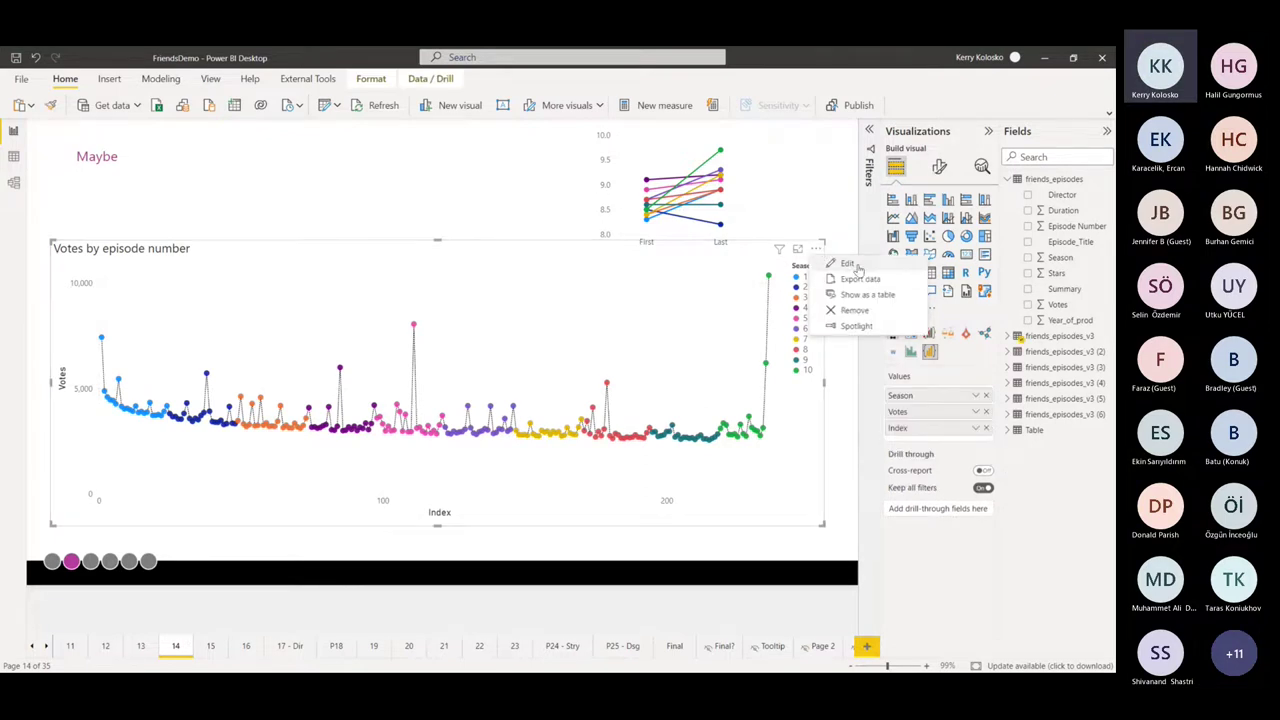
click(857, 266)
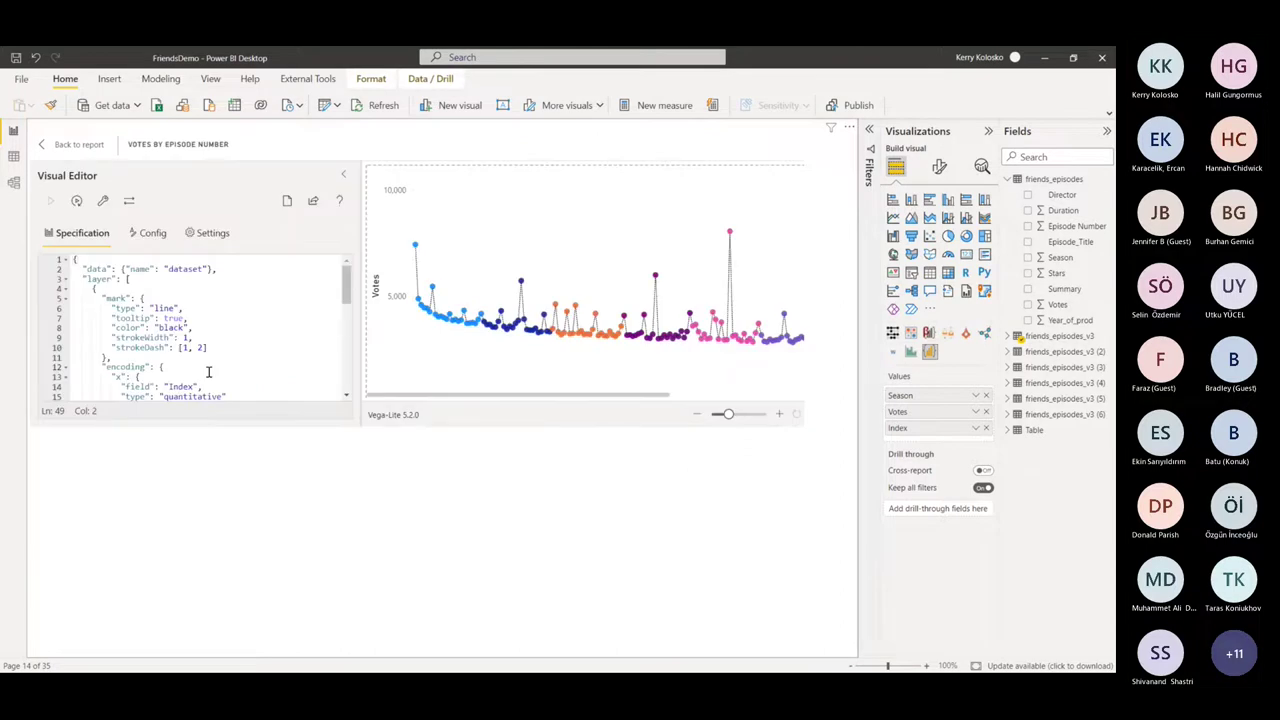
Set the line layer's color to "transparent", apply the specification and view the chart's points through the last season
double_click(174, 328)
text(transparent)
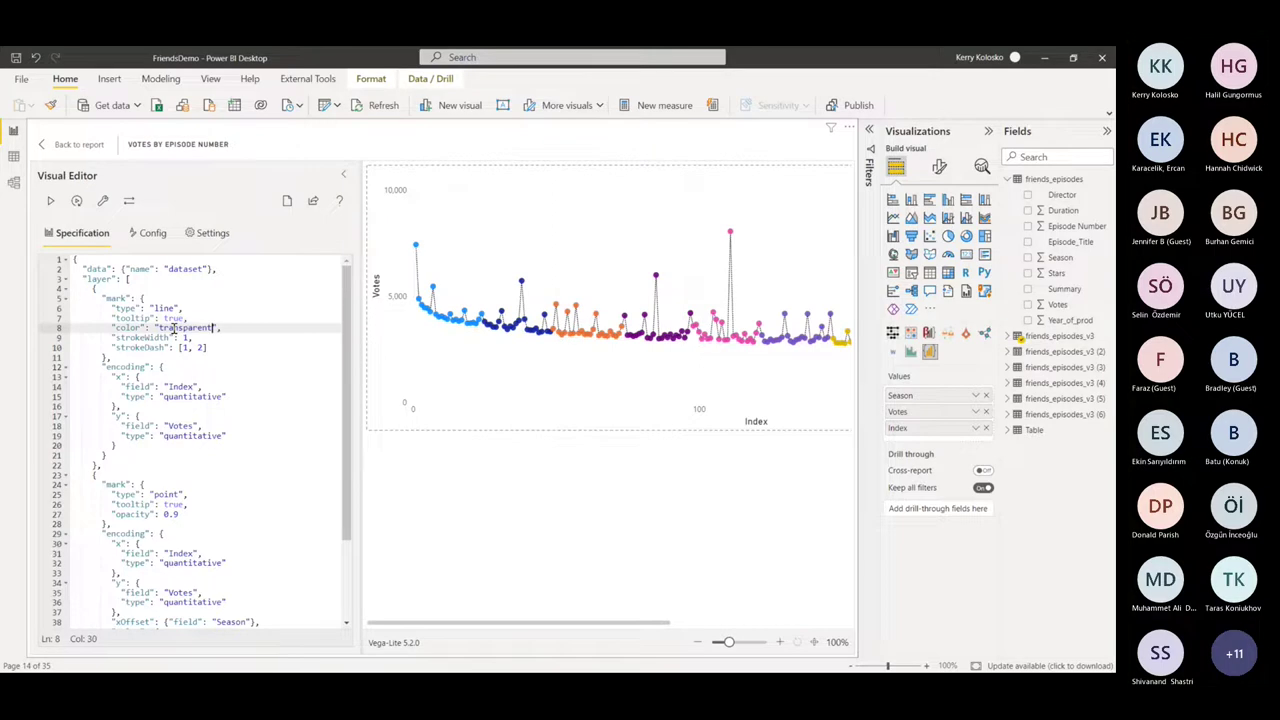
click(53, 206)
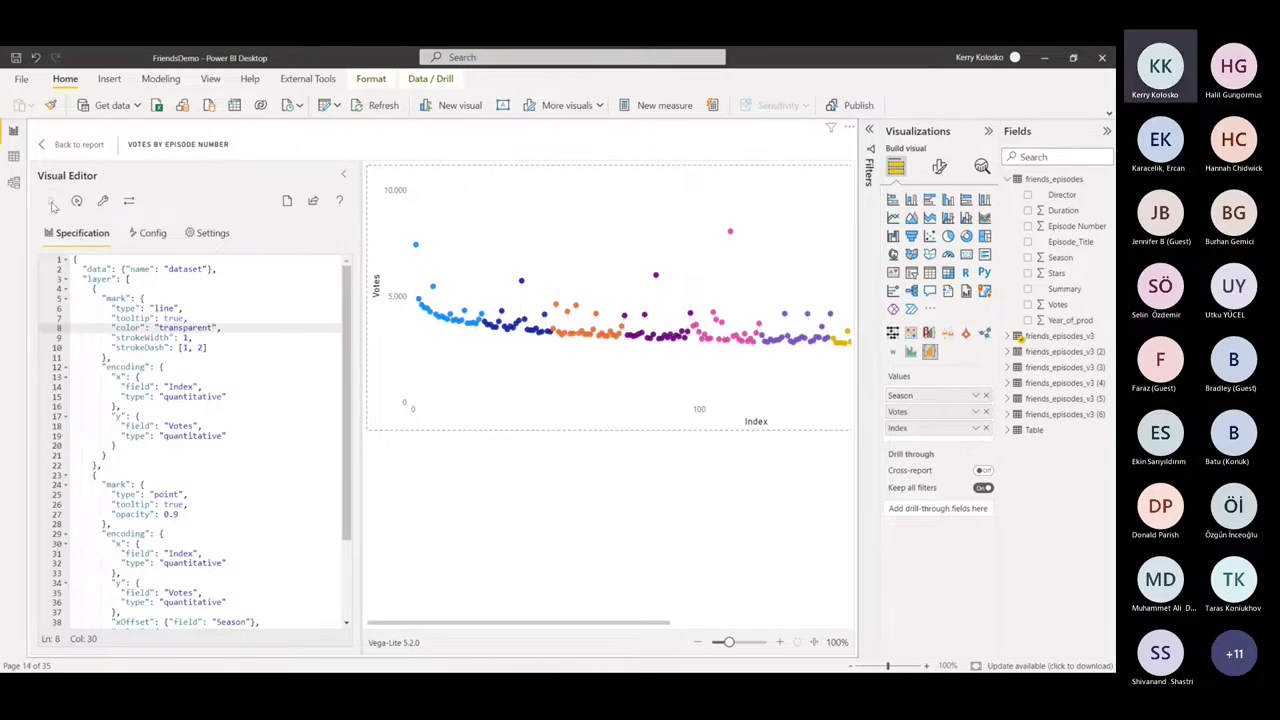
drag(488, 622, 658, 638)
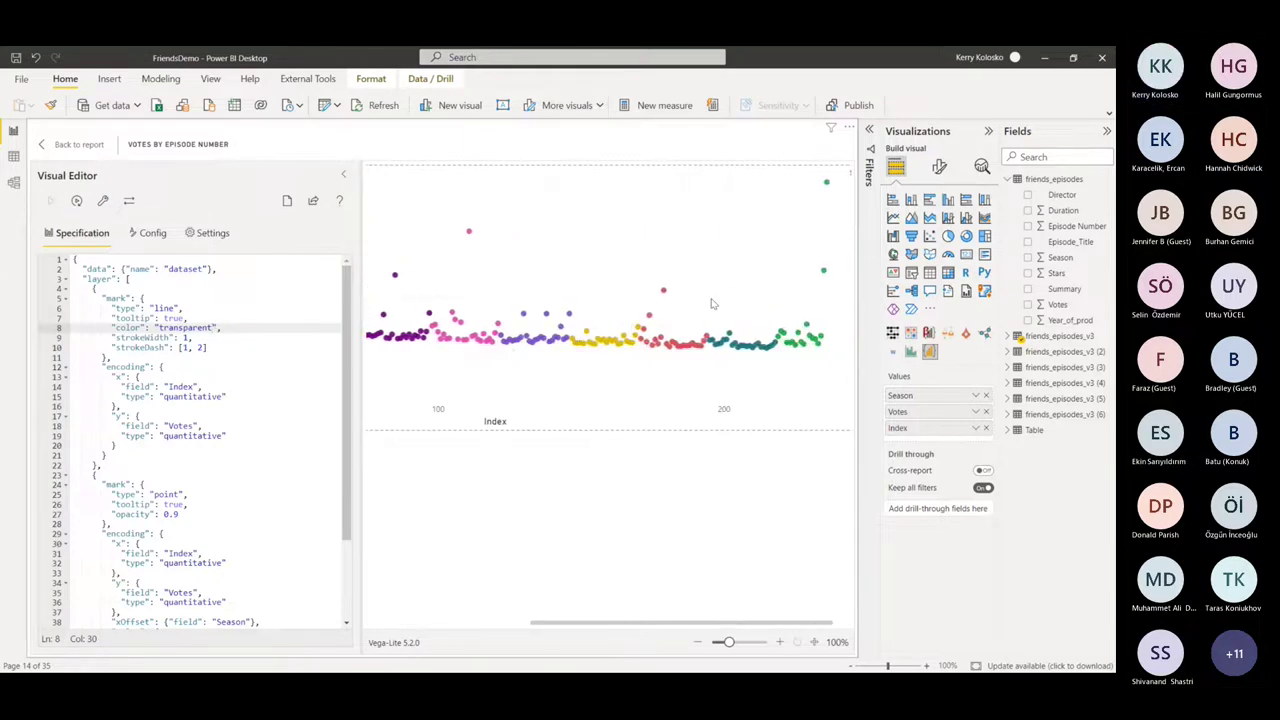
Set the line layer's color to "black", apply the specification and return to the report with the chart deselected
drag(214, 327, 162, 327)
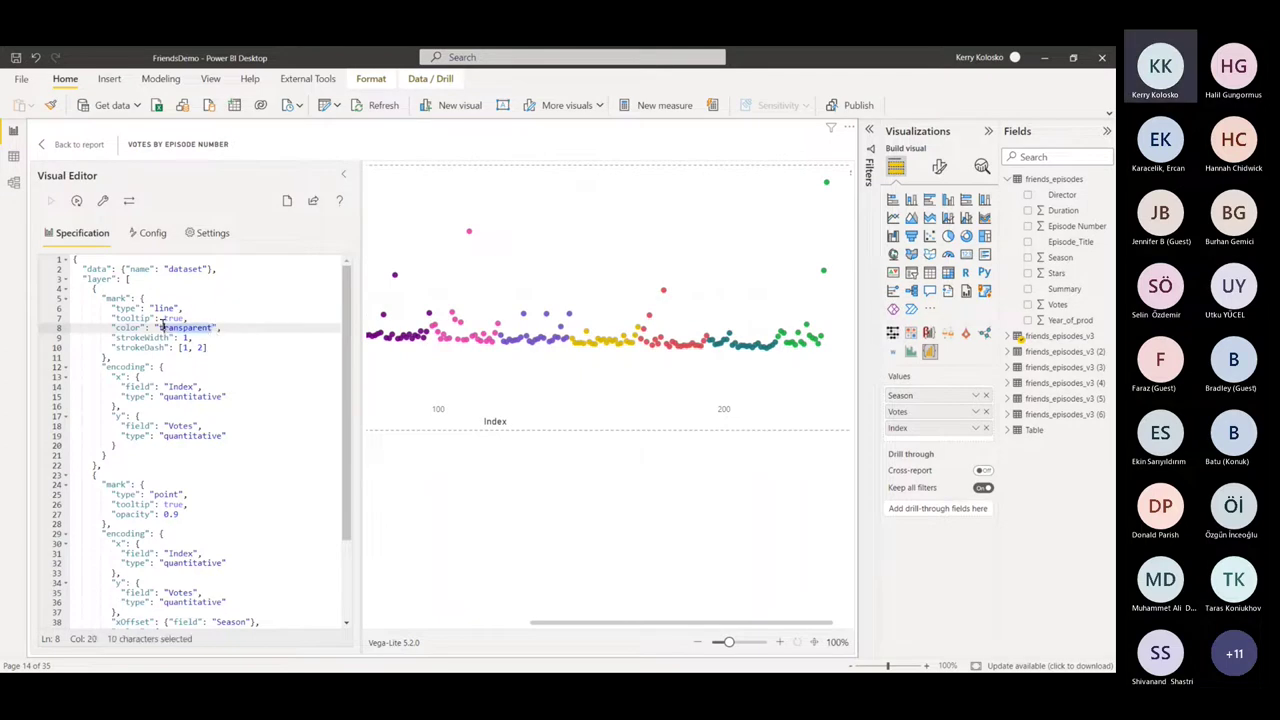
text(black)
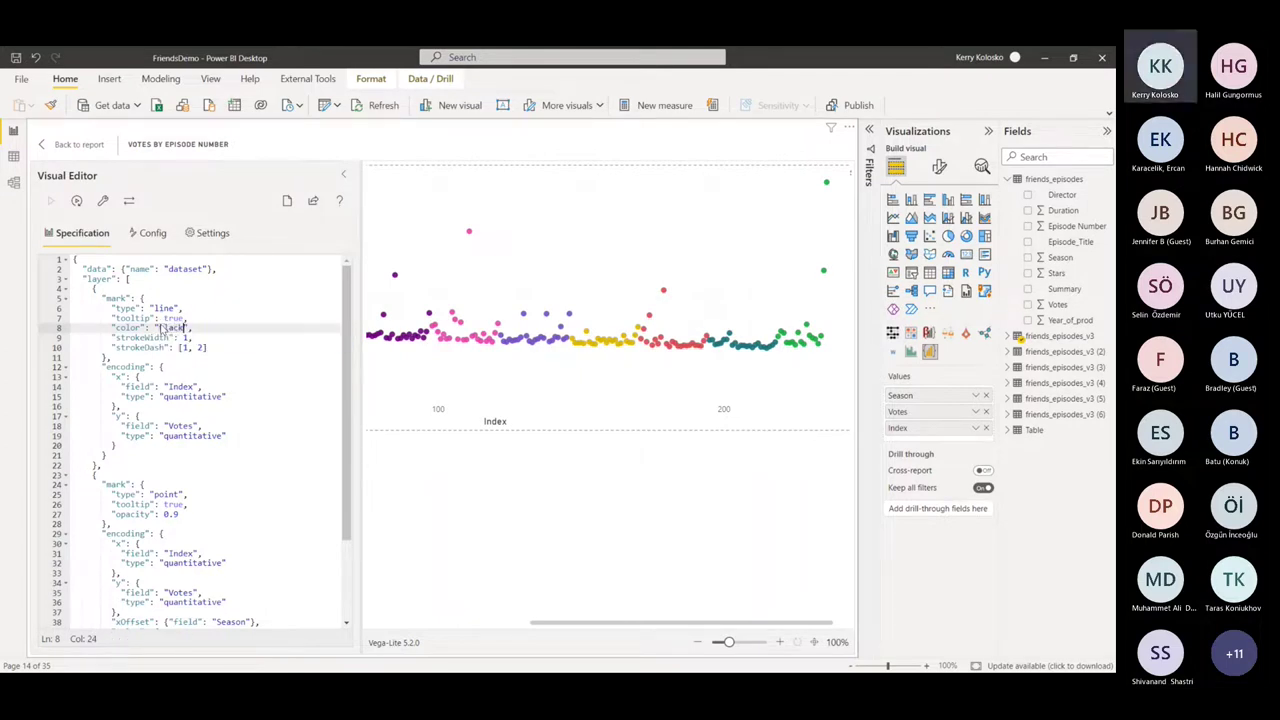
click(50, 200)
click(68, 145)
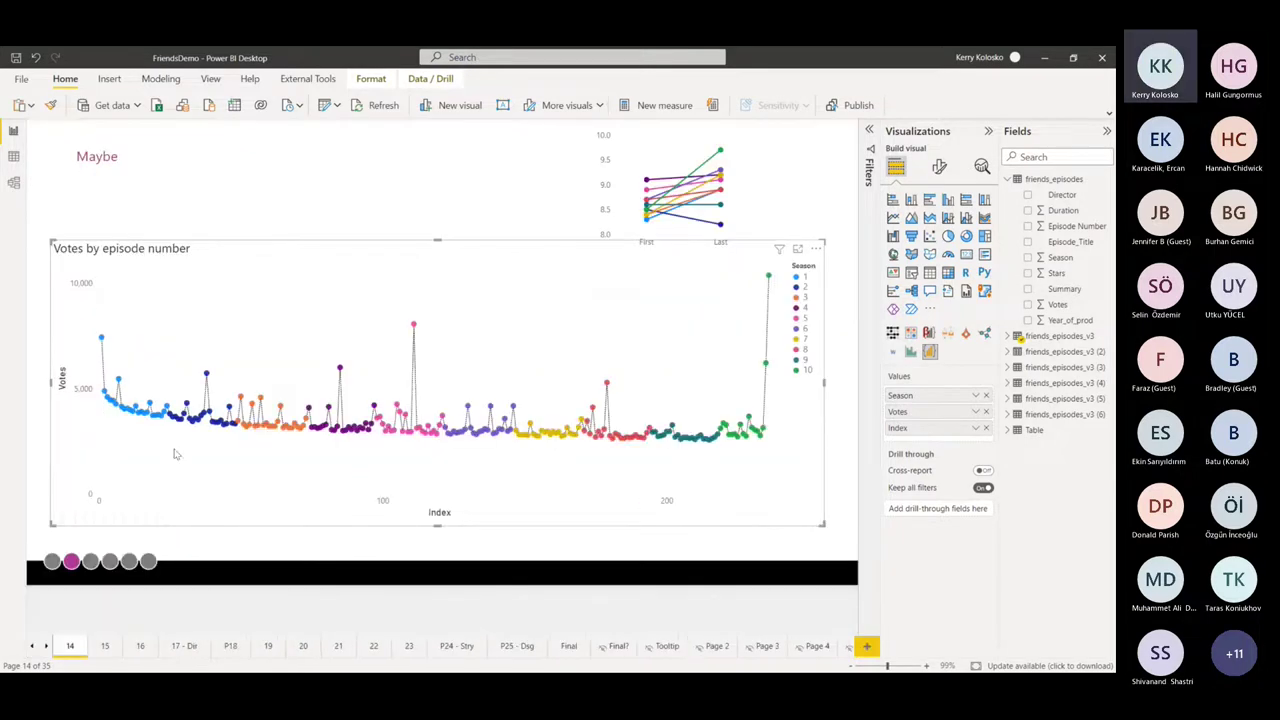
click(175, 545)
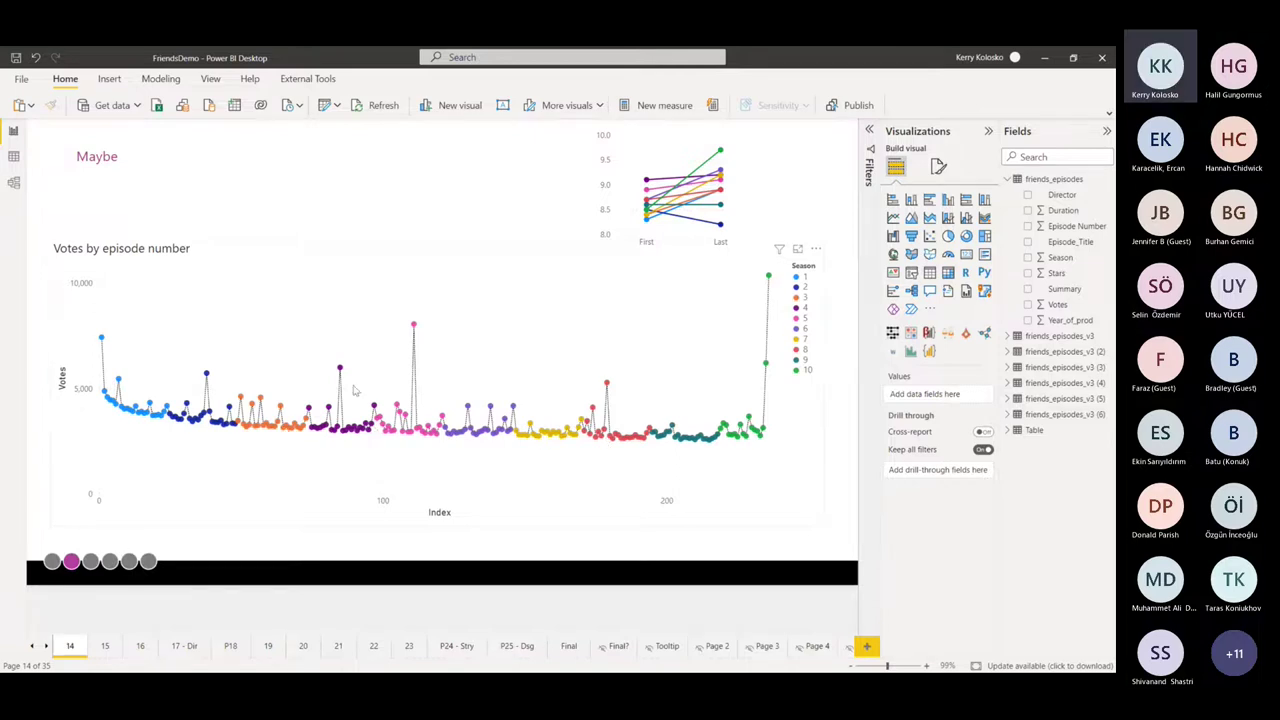
Examine the peaks in the Votes by episode number chart and compare them with the first vs. last episode ratings chart
mouse_move(417, 331)
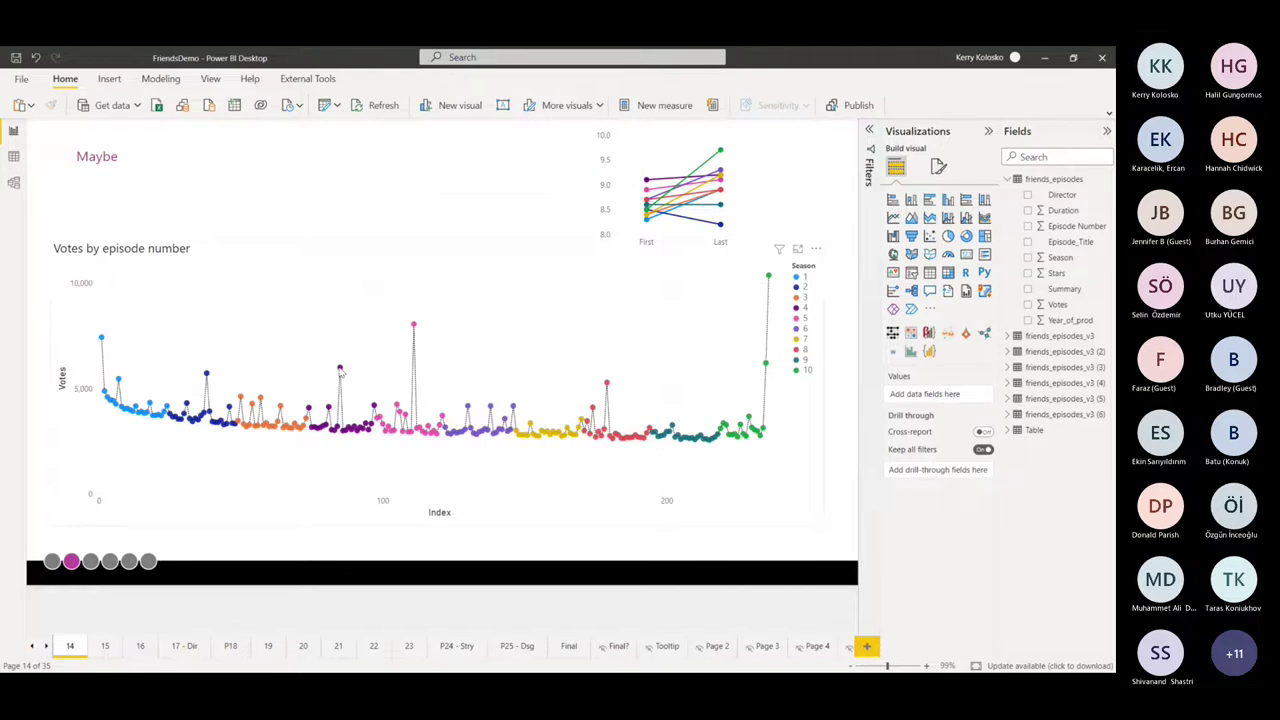
mouse_move(340, 371)
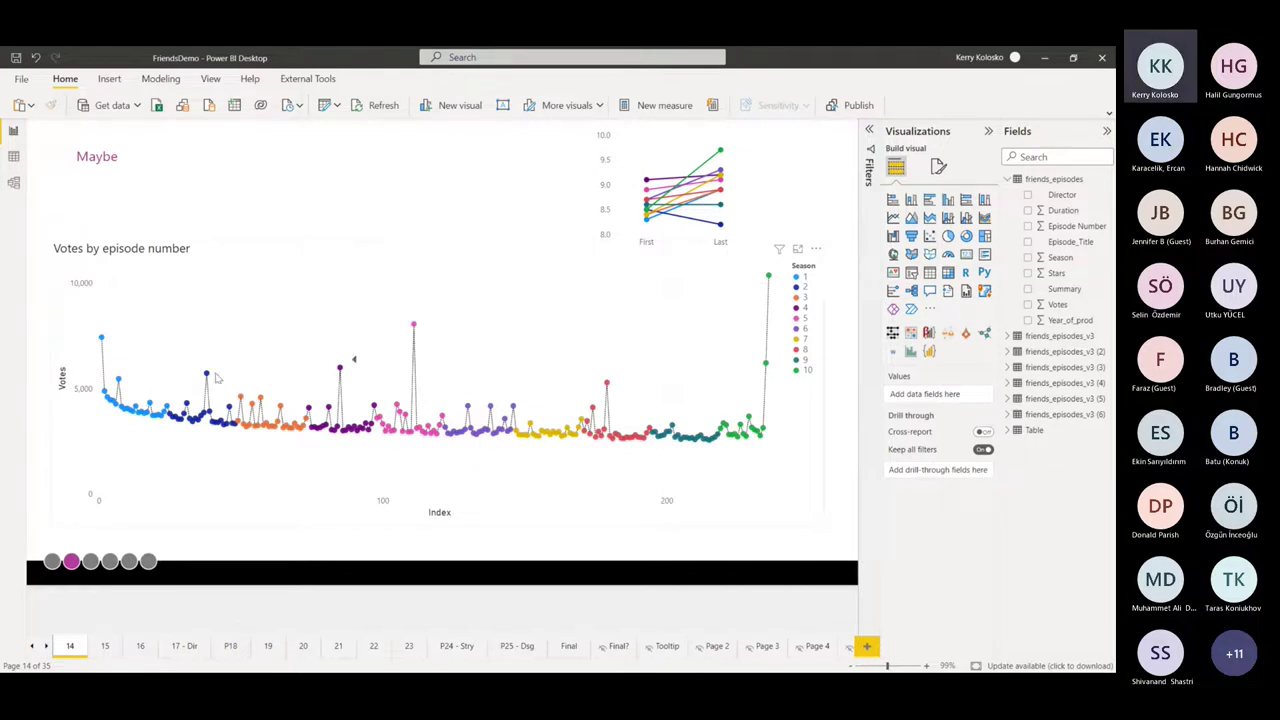
mouse_move(207, 376)
click(606, 134)
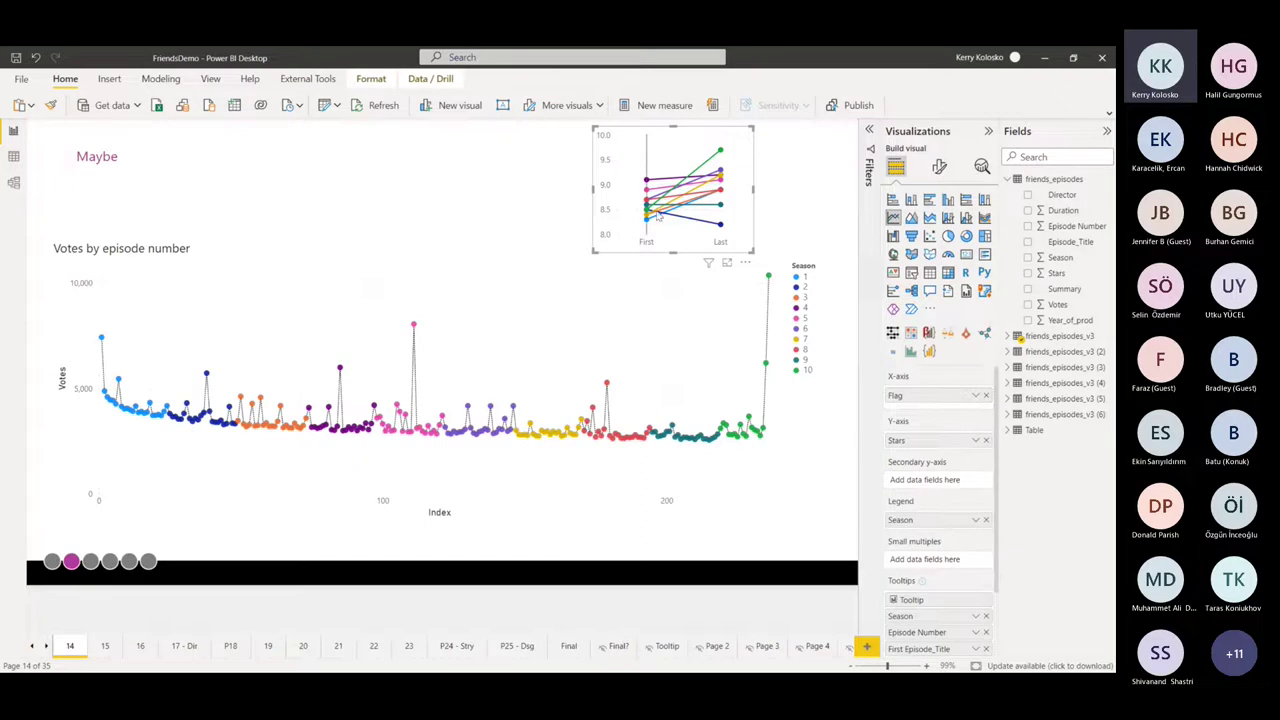
mouse_move(648, 215)
mouse_move(175, 421)
Open page 15 and examine the Votes and Stars scatter plot together with the Count of Index by Votes histogram
click(106, 648)
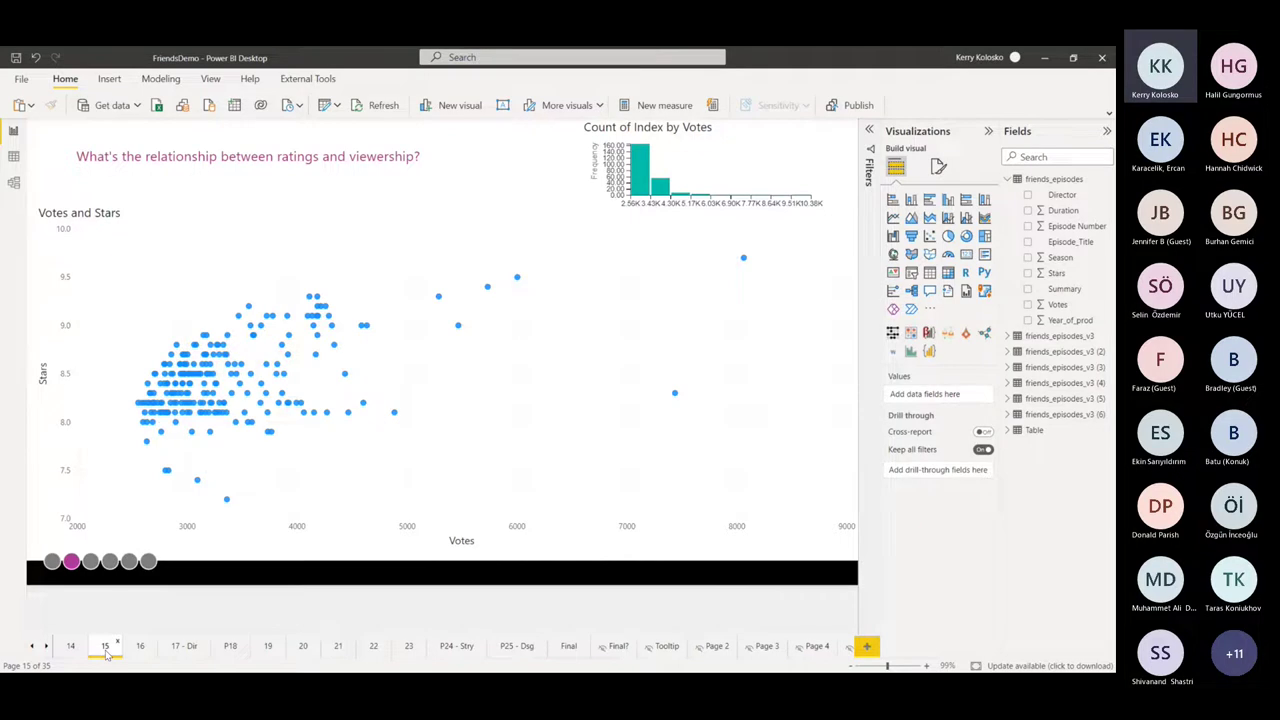
click(326, 209)
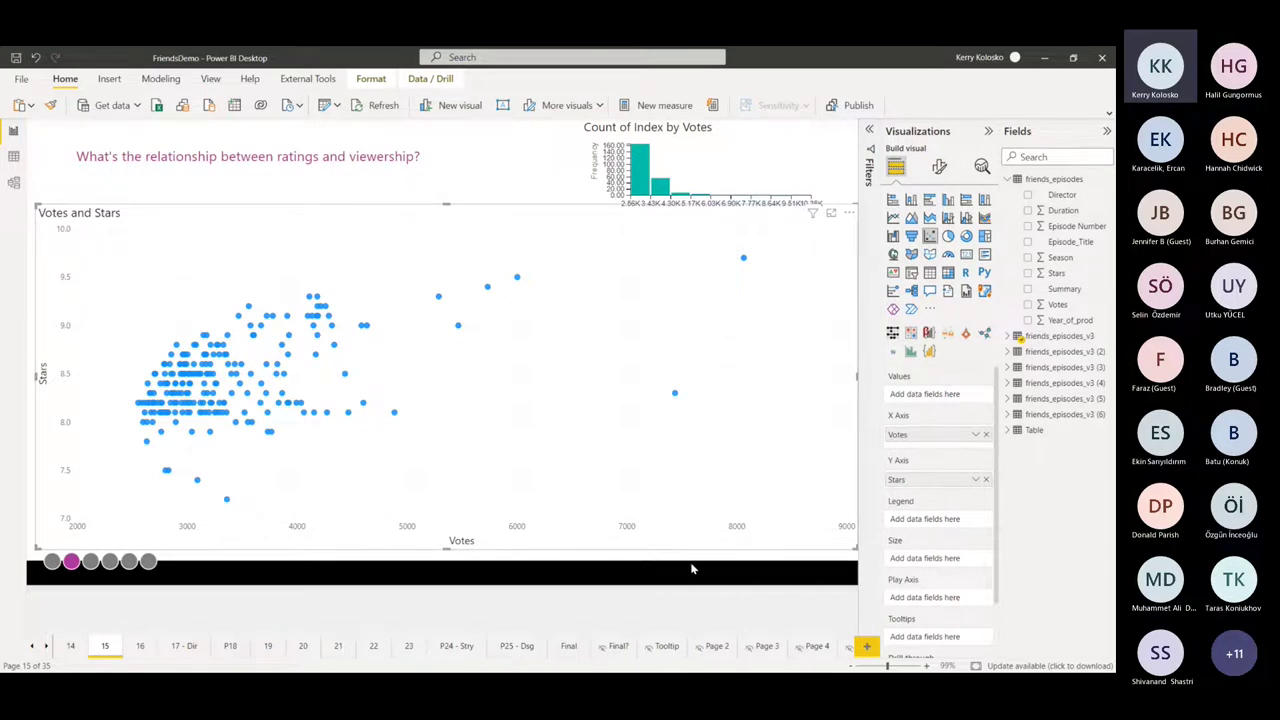
click(522, 180)
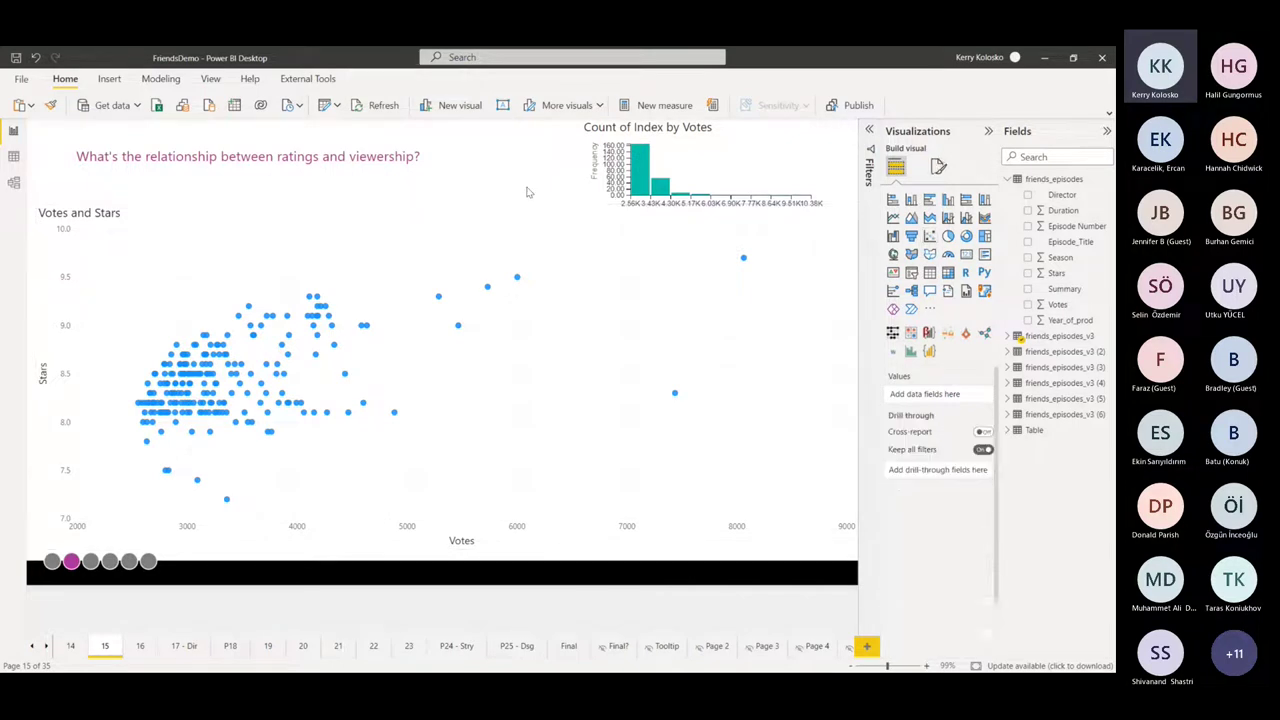
click(642, 152)
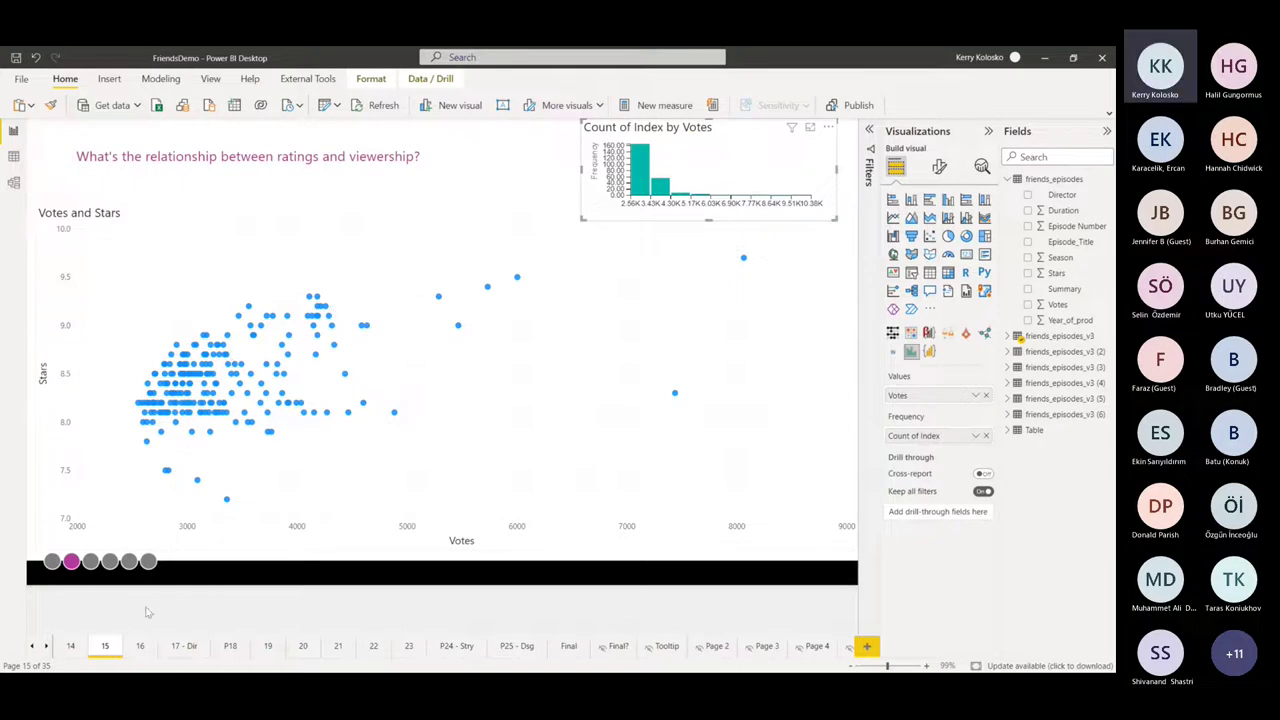
Compare the two Ratings by episode number scatter plots with trend lines on page 16, and open page 17 - Dir
click(140, 646)
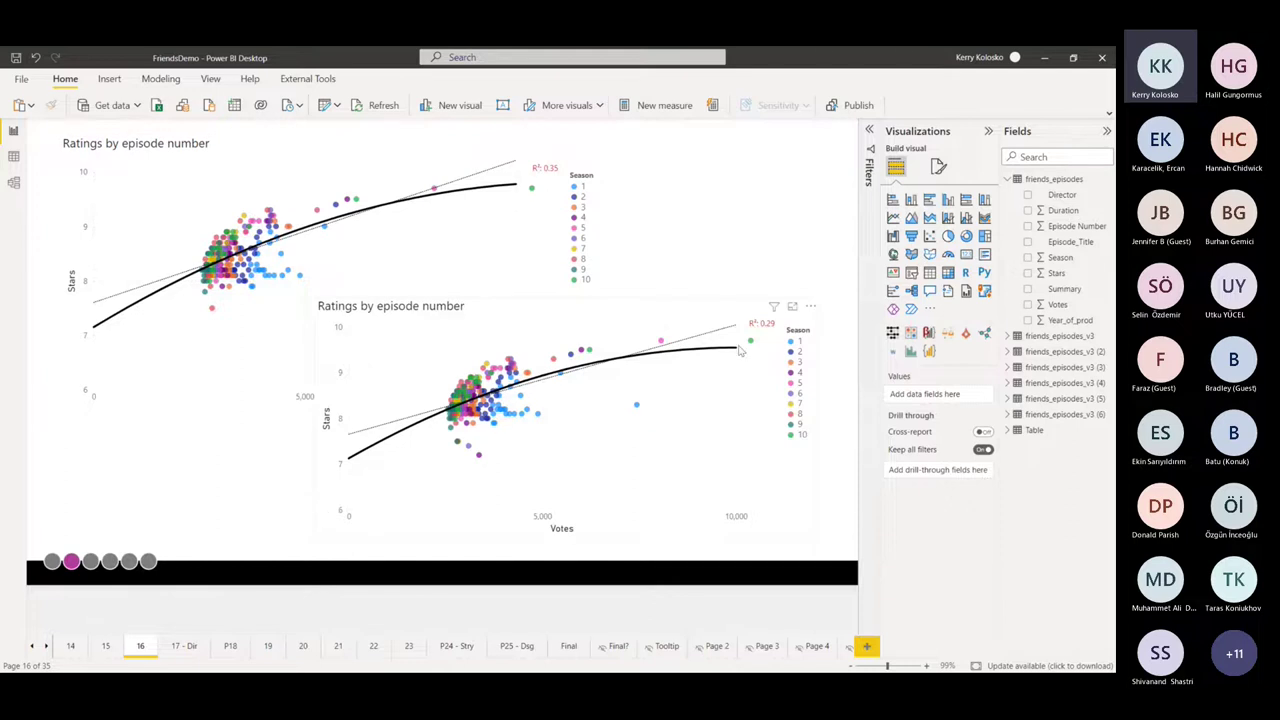
click(178, 650)
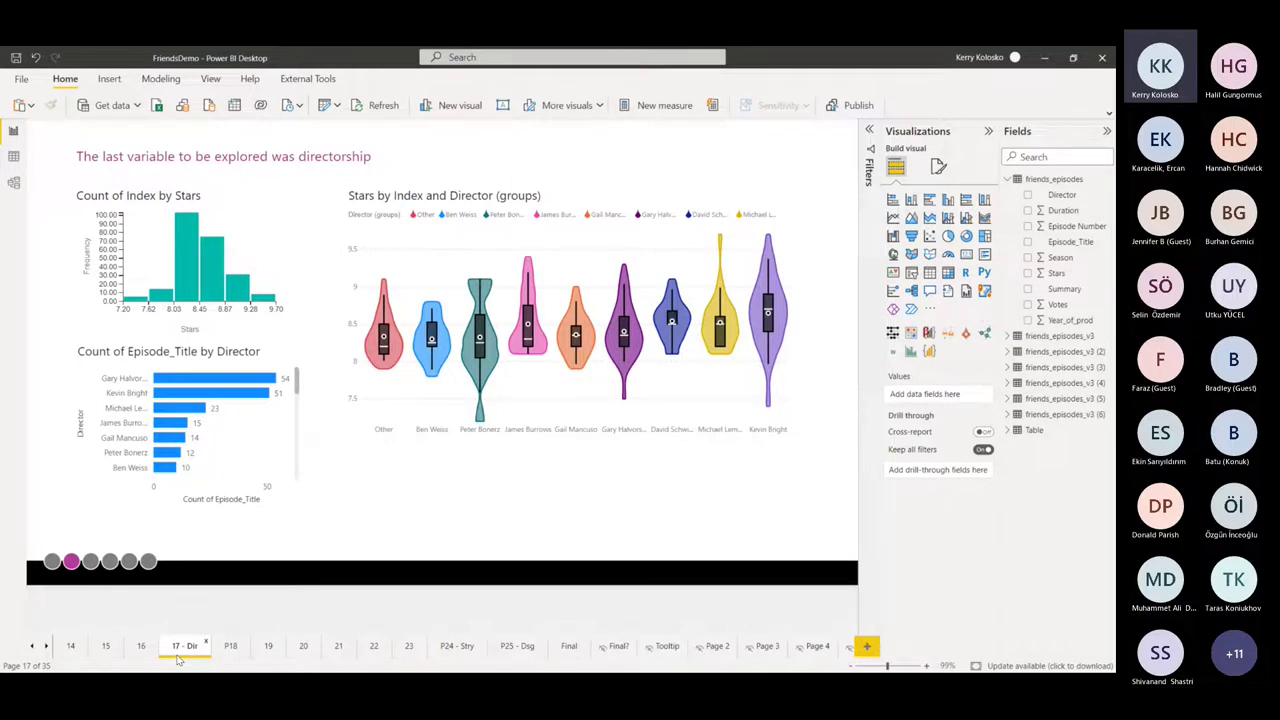
Select the Stars by Index and Director (groups) violin plot and scan the full Count of Episode_Title by Director chart on the page
click(465, 196)
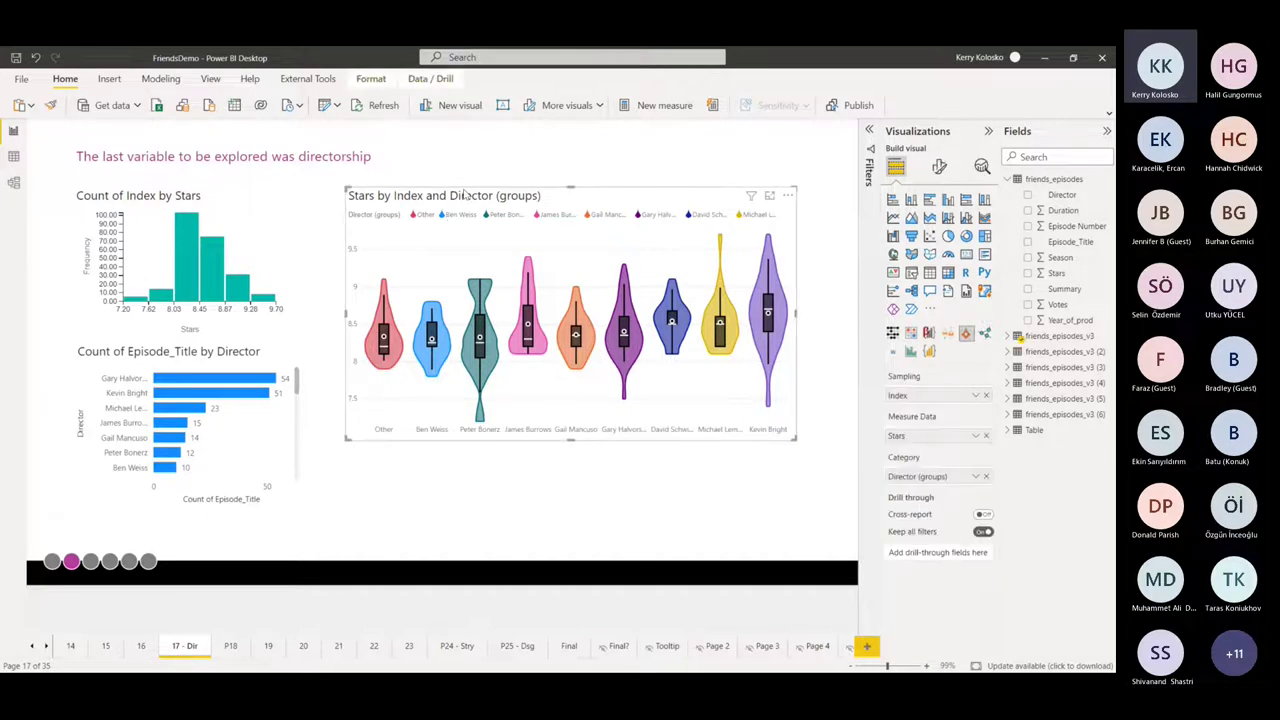
mouse_move(784, 311)
scroll(214, 444, down, 5)
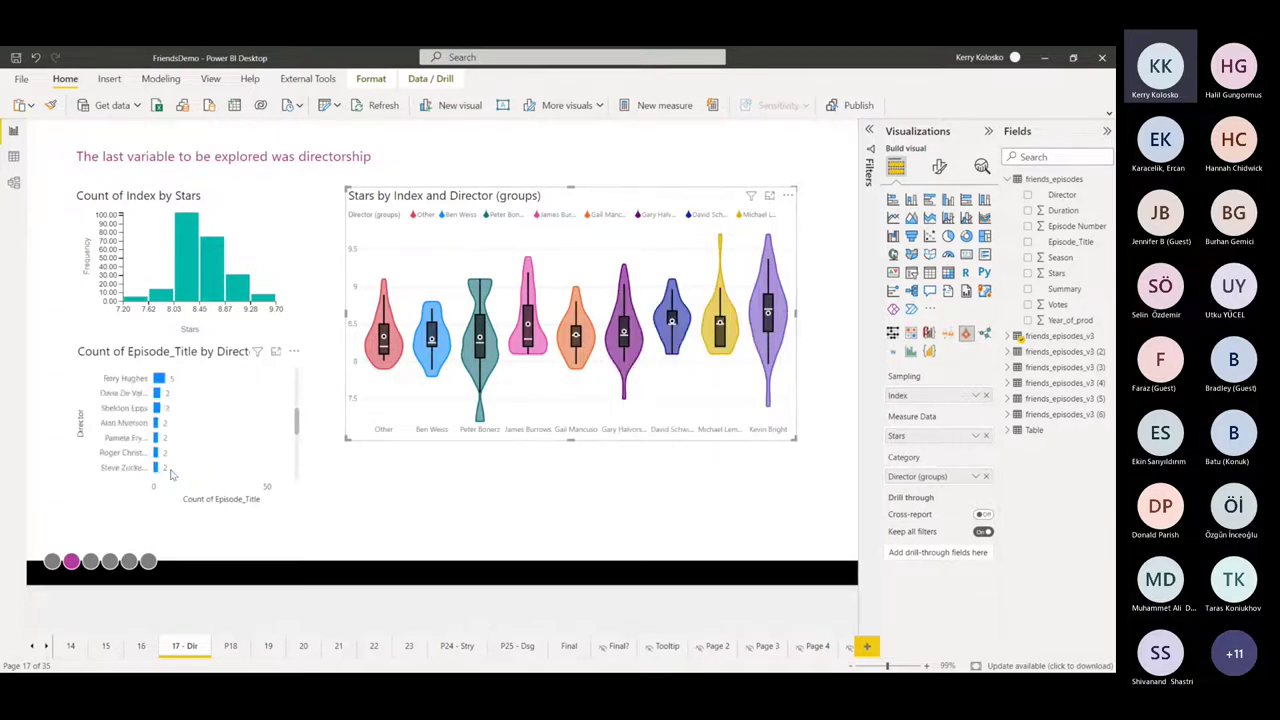
scroll(158, 420, up, 5)
scroll(209, 459, up, 3)
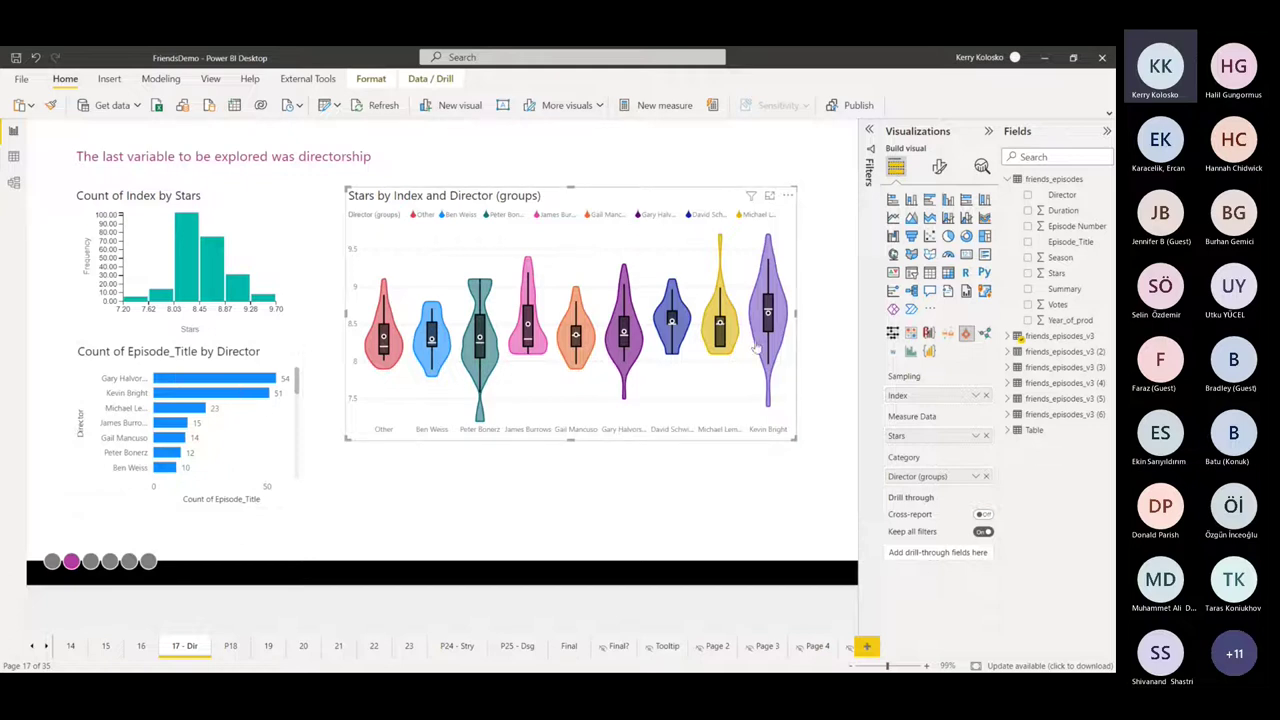
Compare the directors' violin plots with their episode counts, deselect the chart, and open page P18
mouse_move(758, 347)
mouse_move(170, 394)
mouse_move(398, 346)
mouse_move(767, 290)
scroll(173, 460, down, 3)
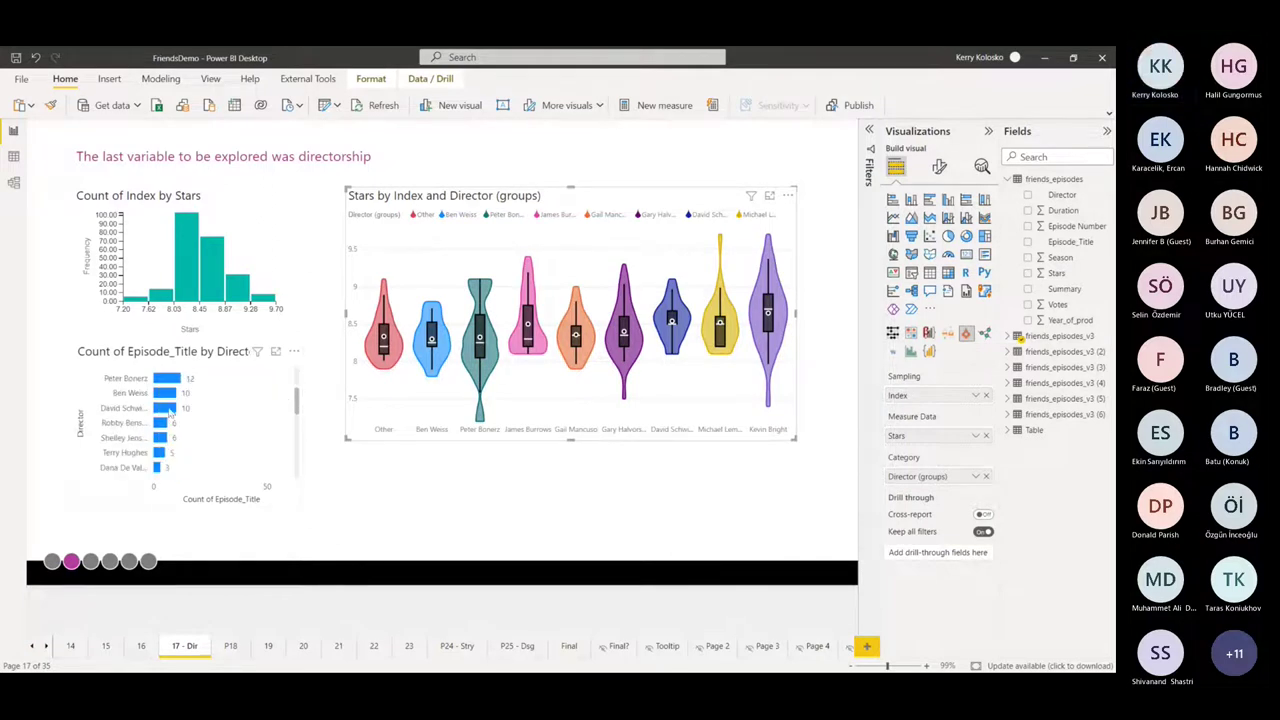
scroll(170, 412, up, 3)
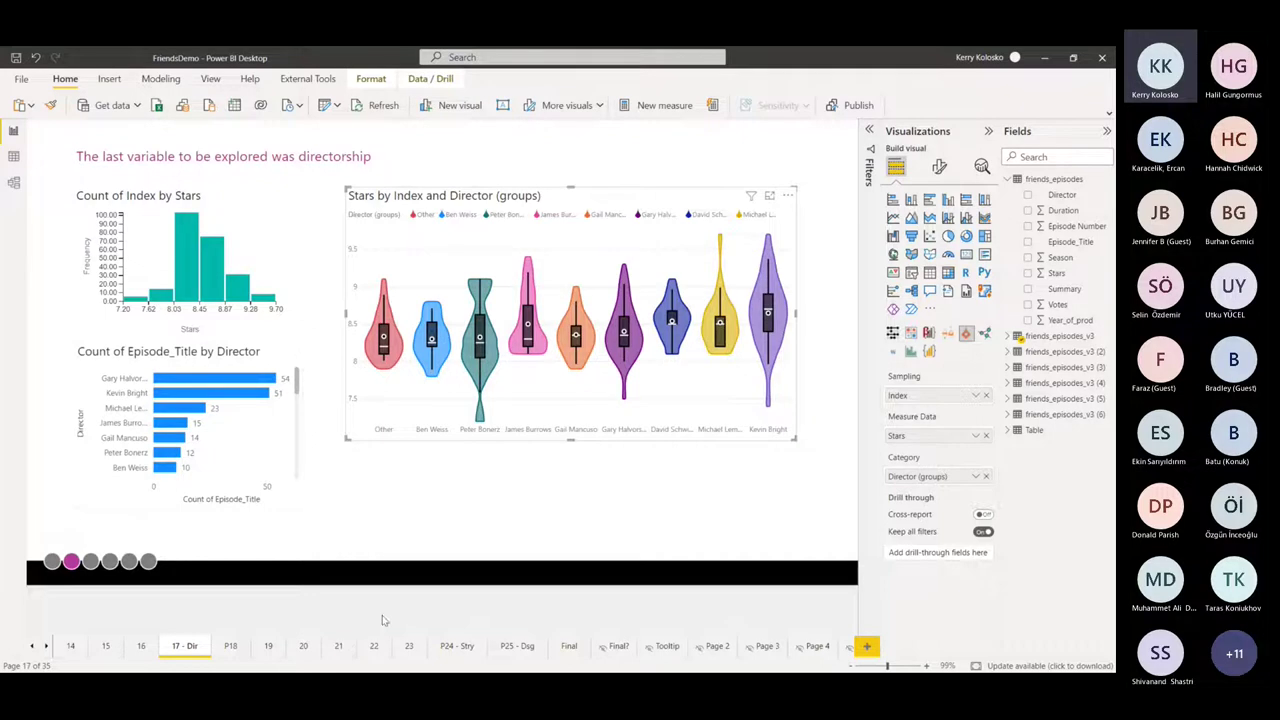
mouse_move(676, 357)
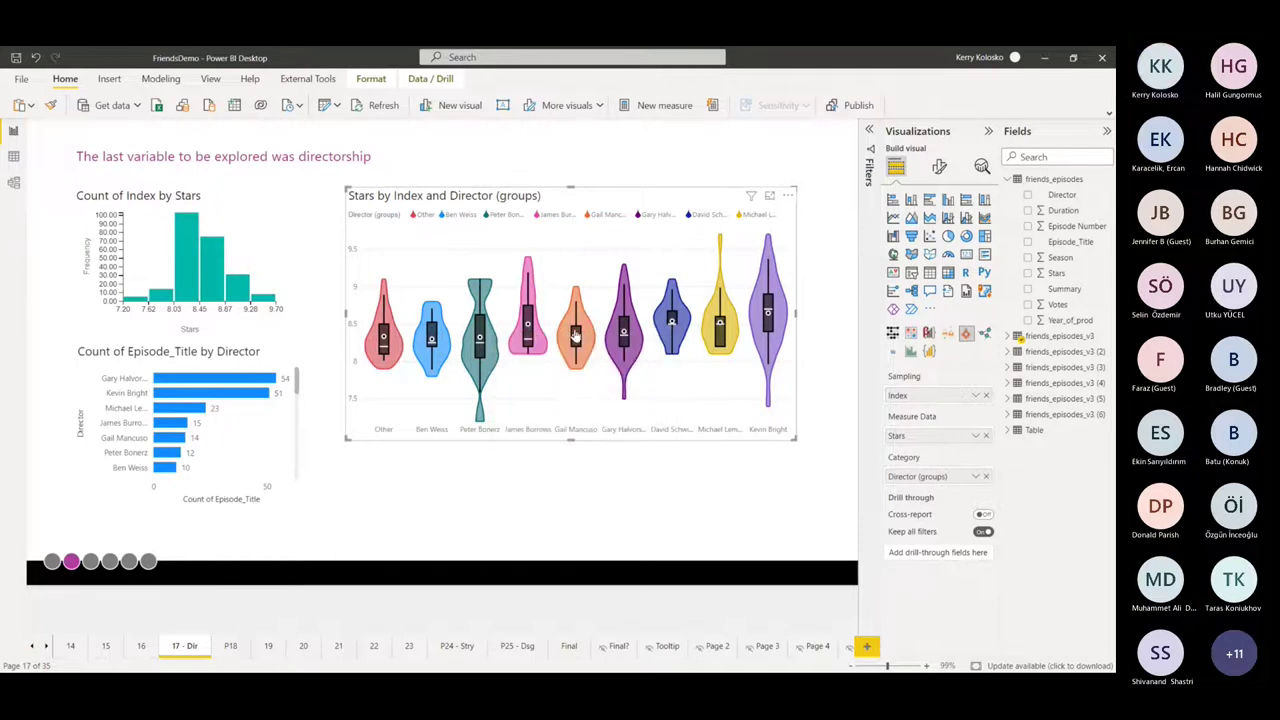
mouse_move(575, 338)
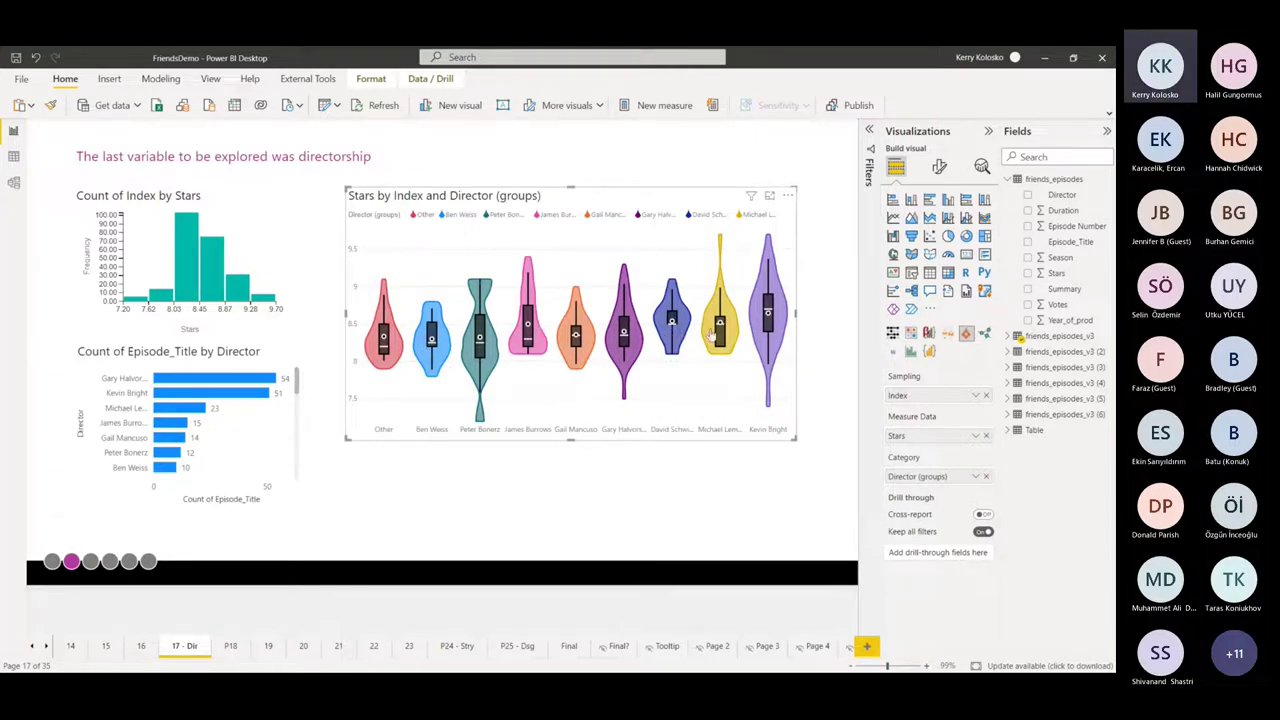
click(579, 535)
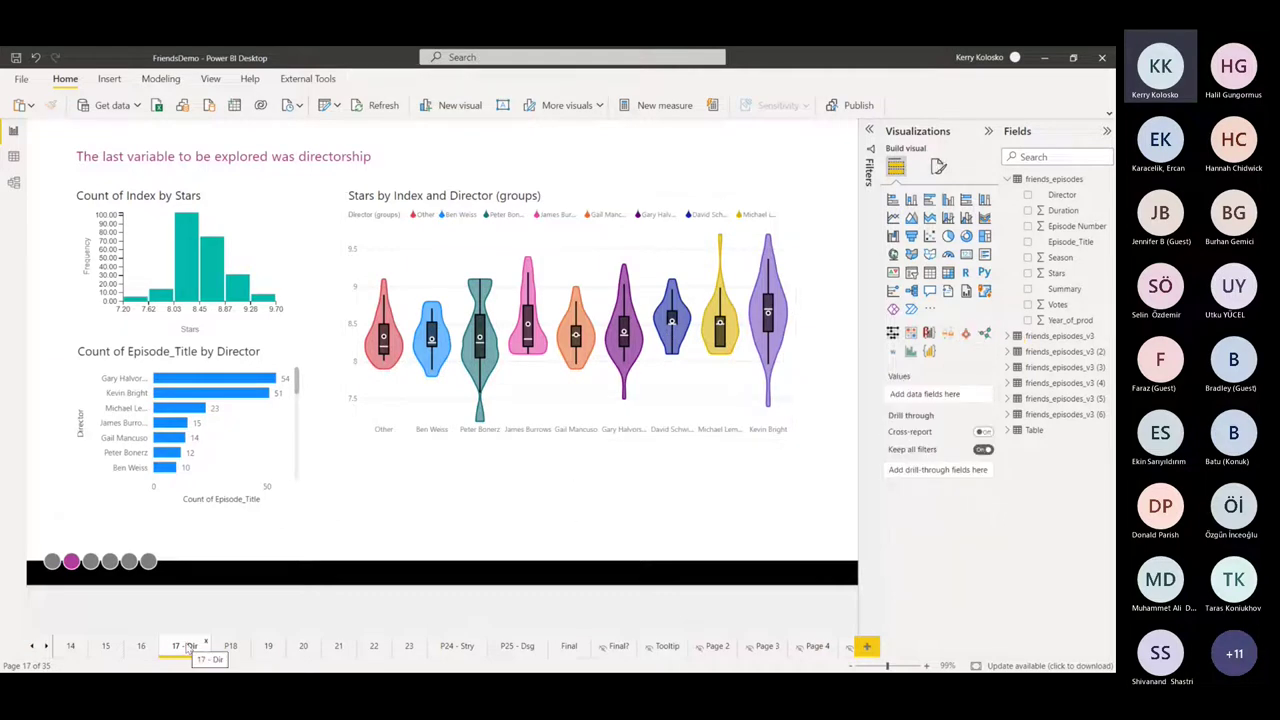
click(230, 646)
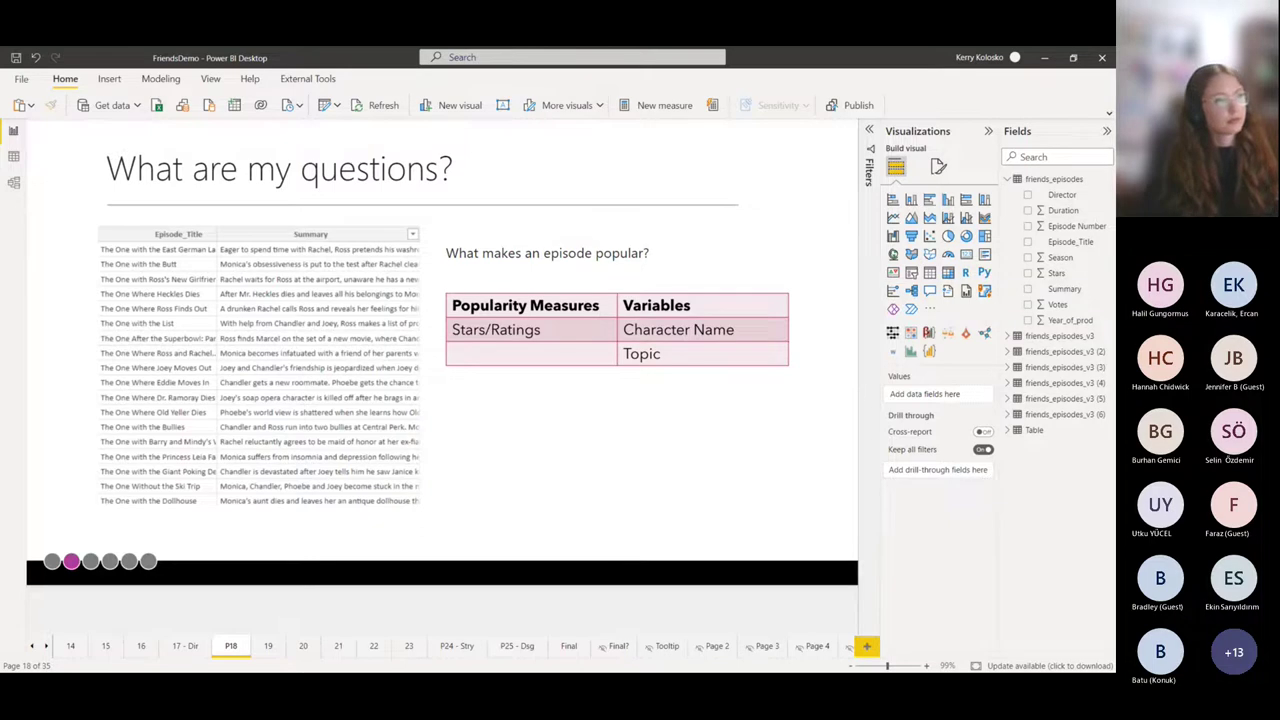
On page 16, convert the lower Ratings by episode number scatter plot to the newer Deneb visual and open its specification for editing
click(139, 652)
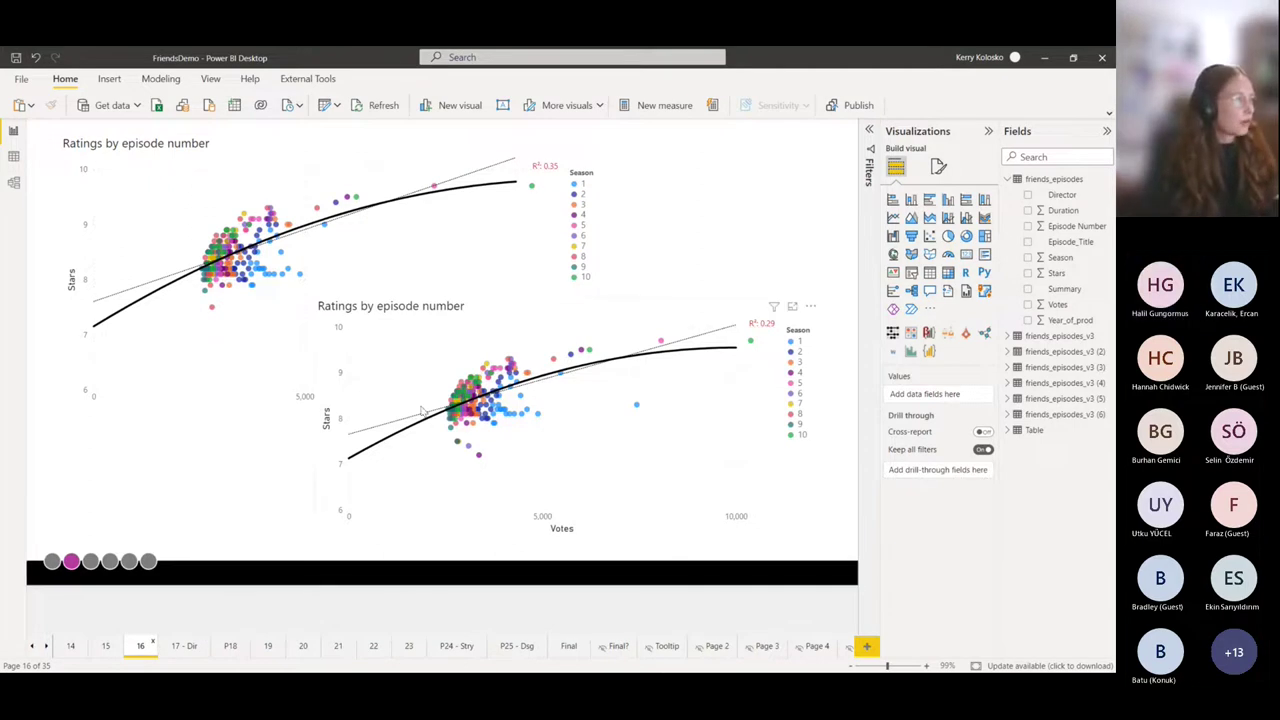
click(703, 306)
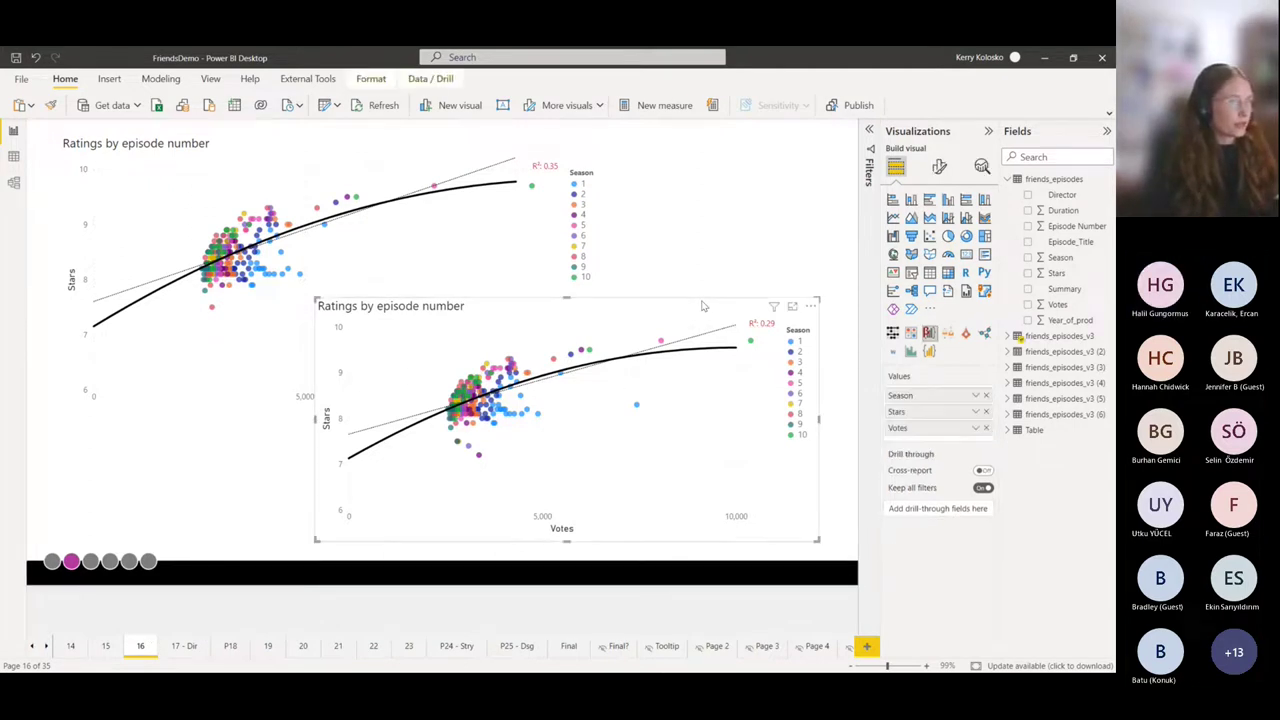
click(580, 210)
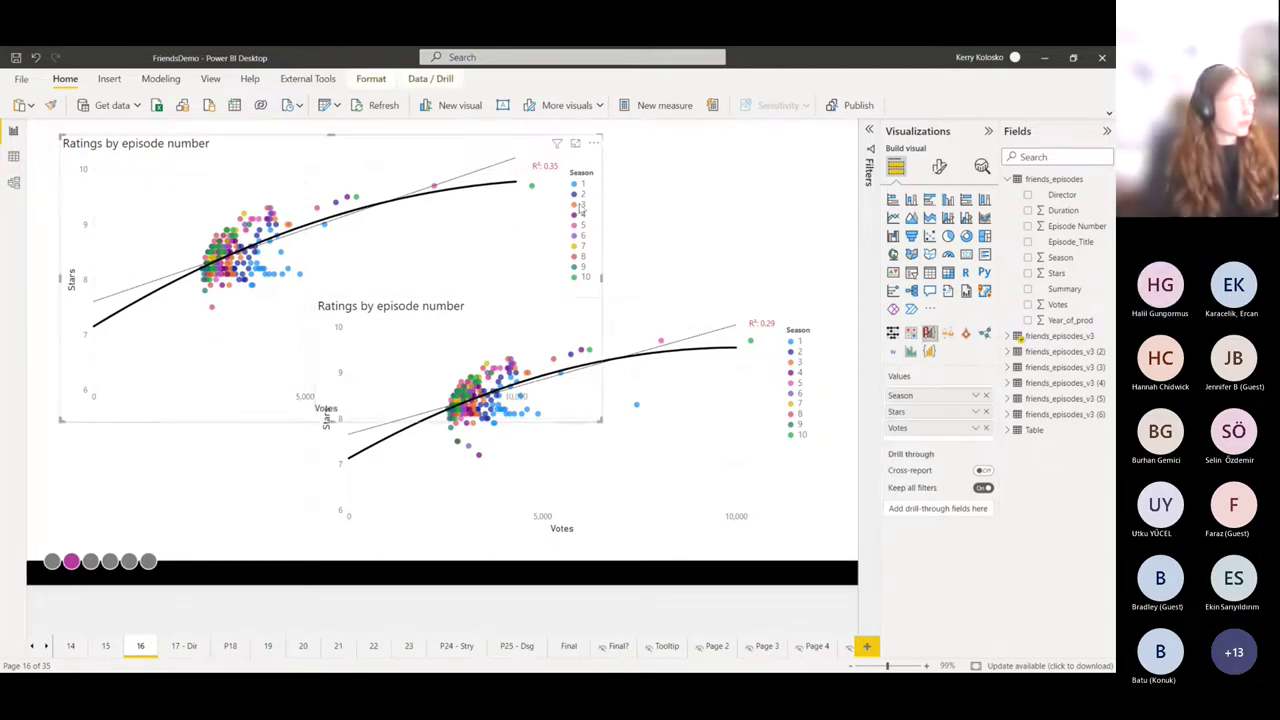
click(628, 318)
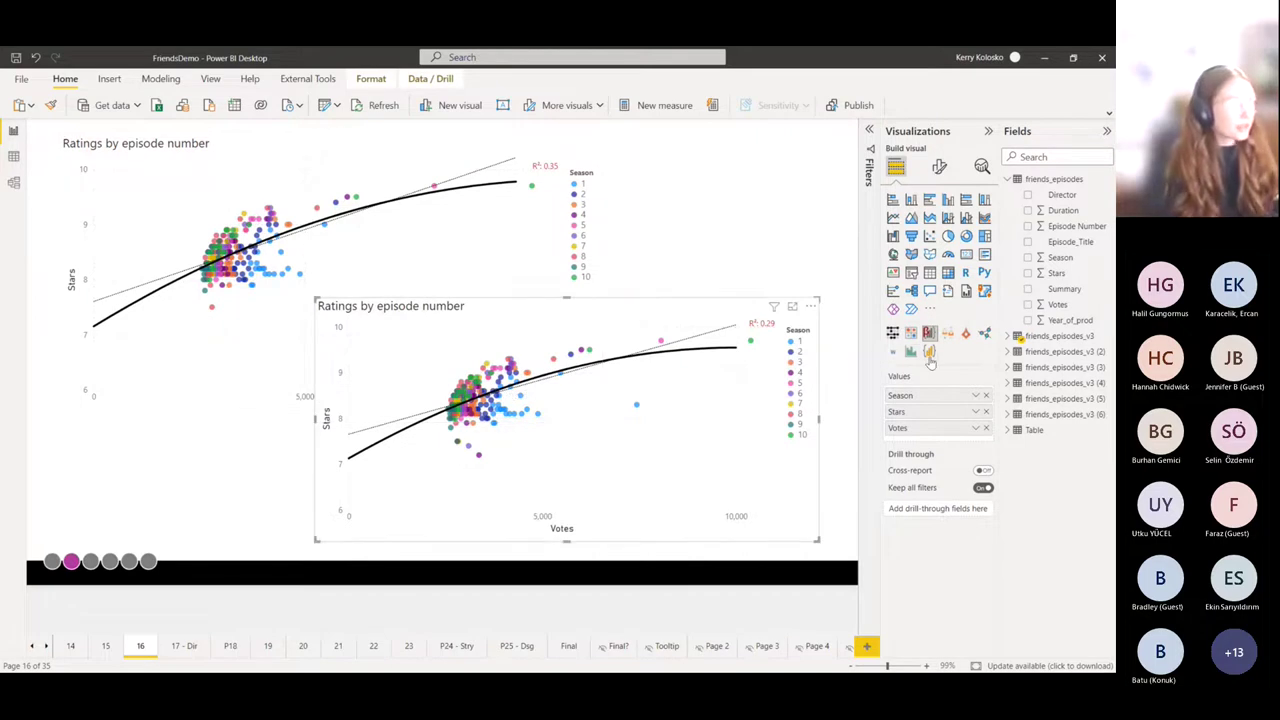
click(929, 356)
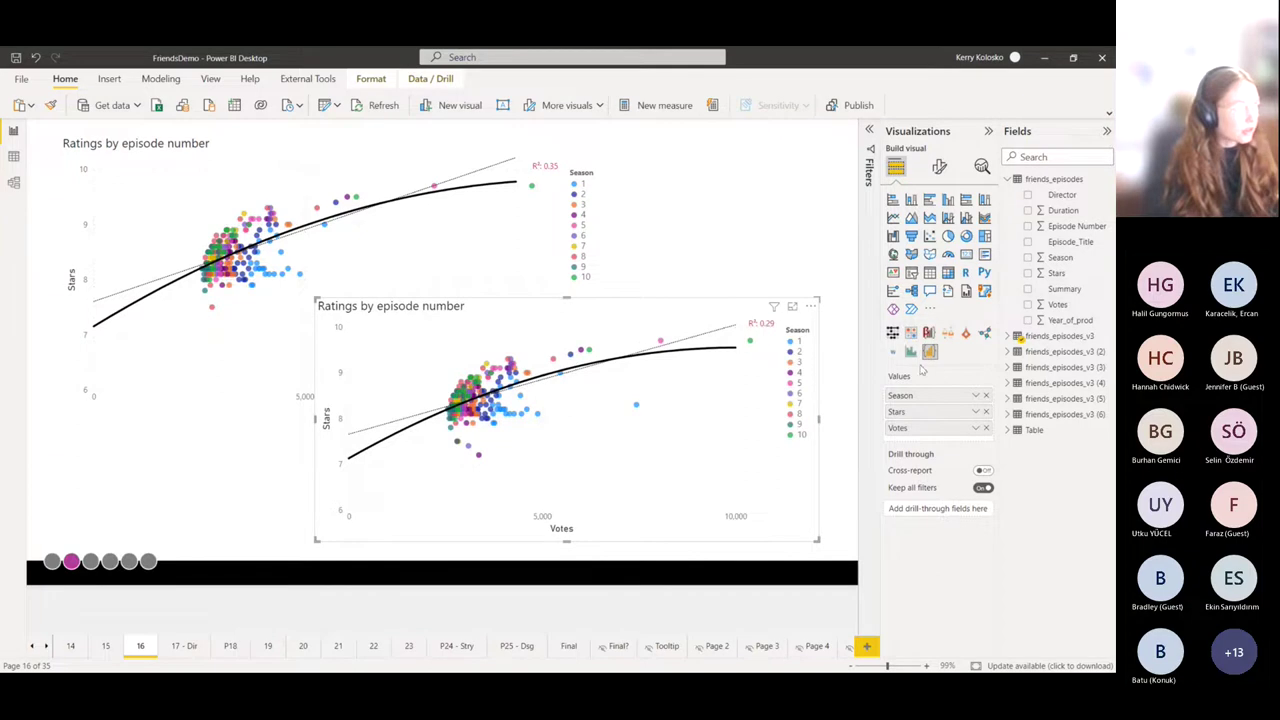
click(811, 306)
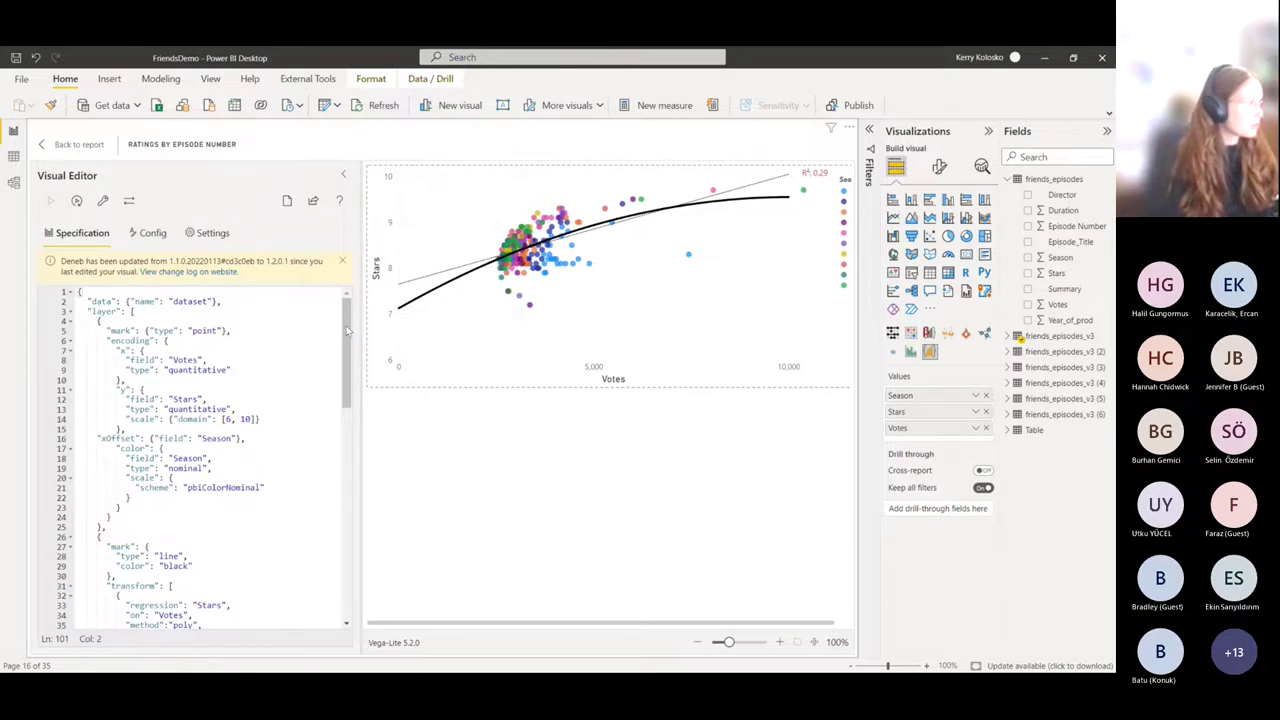
Collapse the point layer's code, set the "poly" regression's order to 4 in the line layer, and apply the specification
click(70, 321)
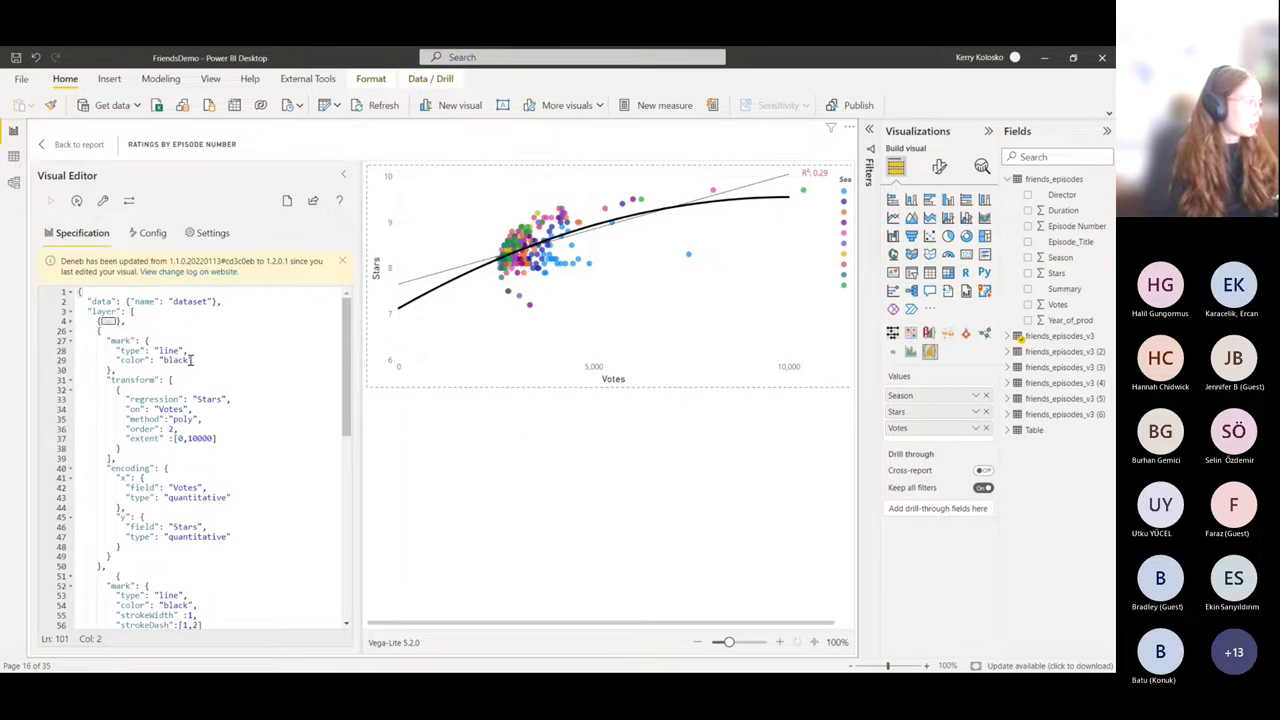
drag(197, 419, 174, 421)
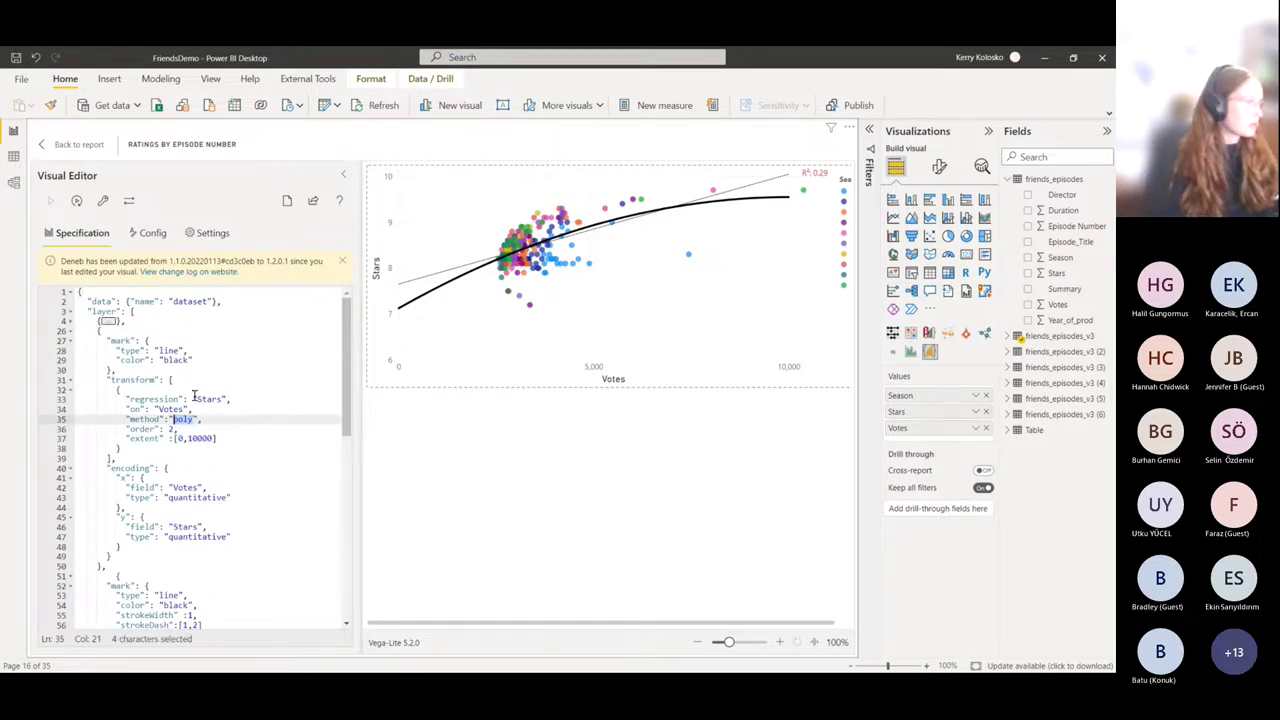
click(222, 421)
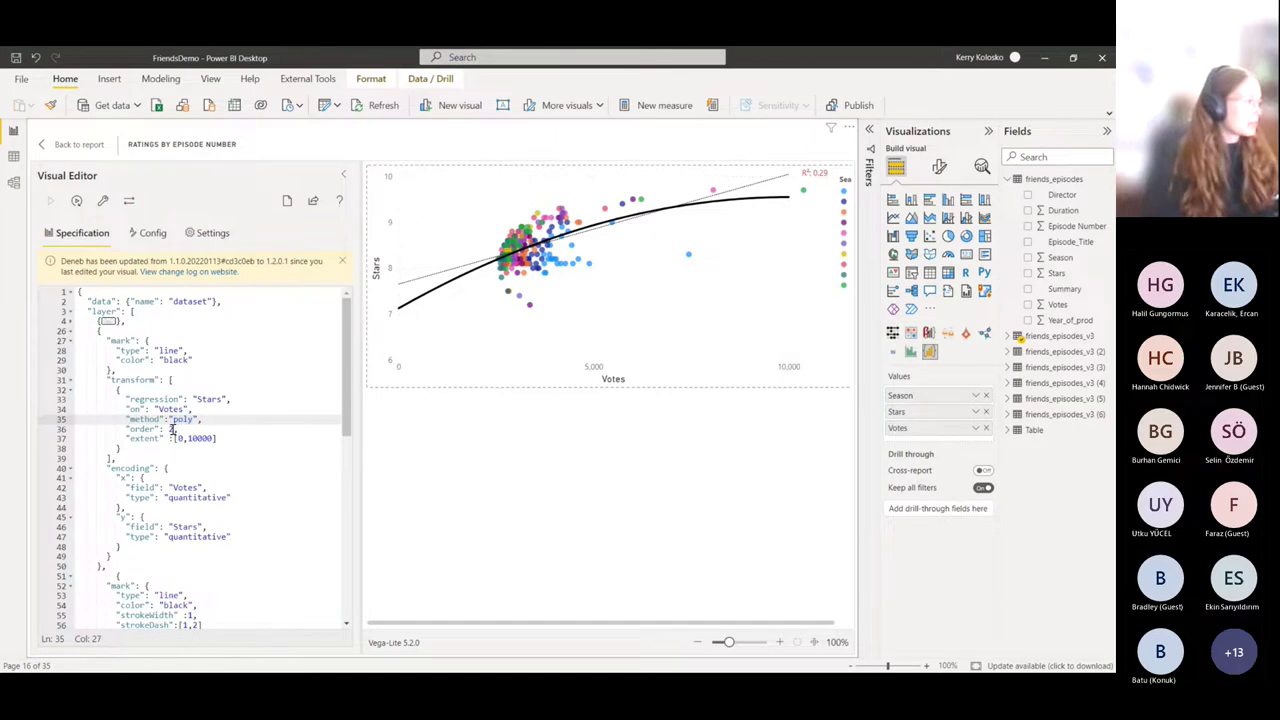
click(172, 428)
key(BackSpace)
text(4)
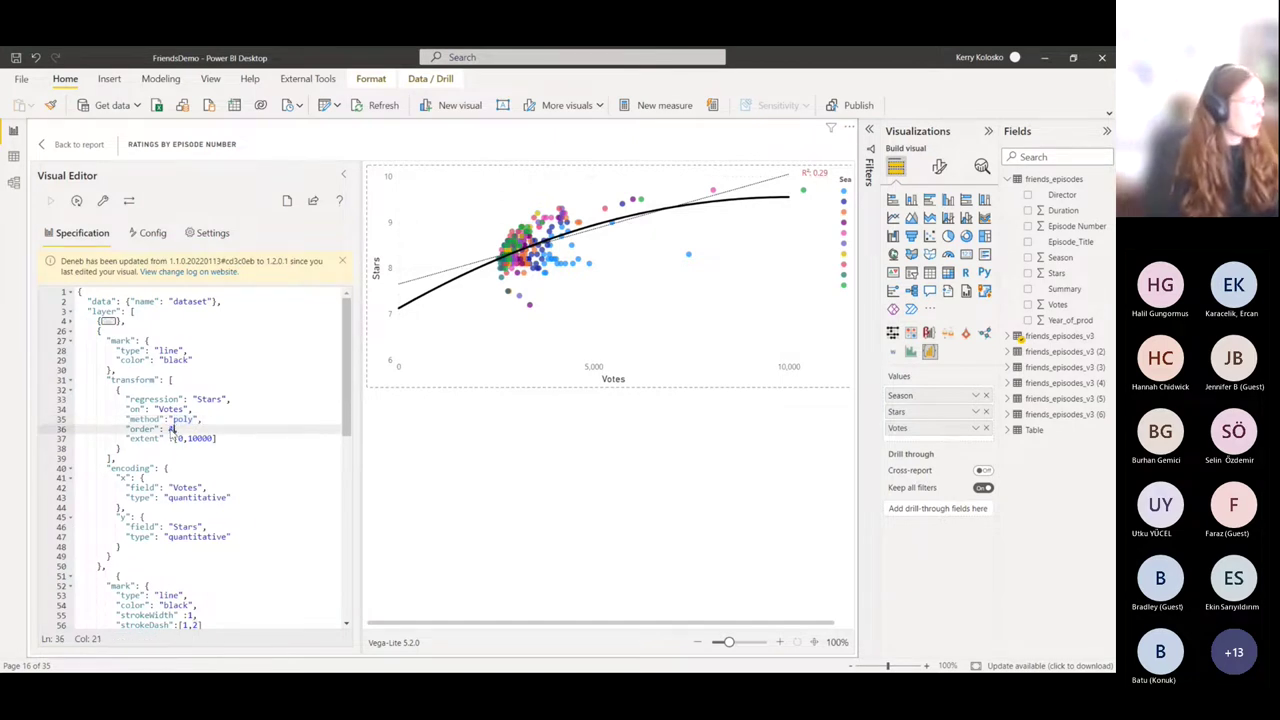
click(58, 203)
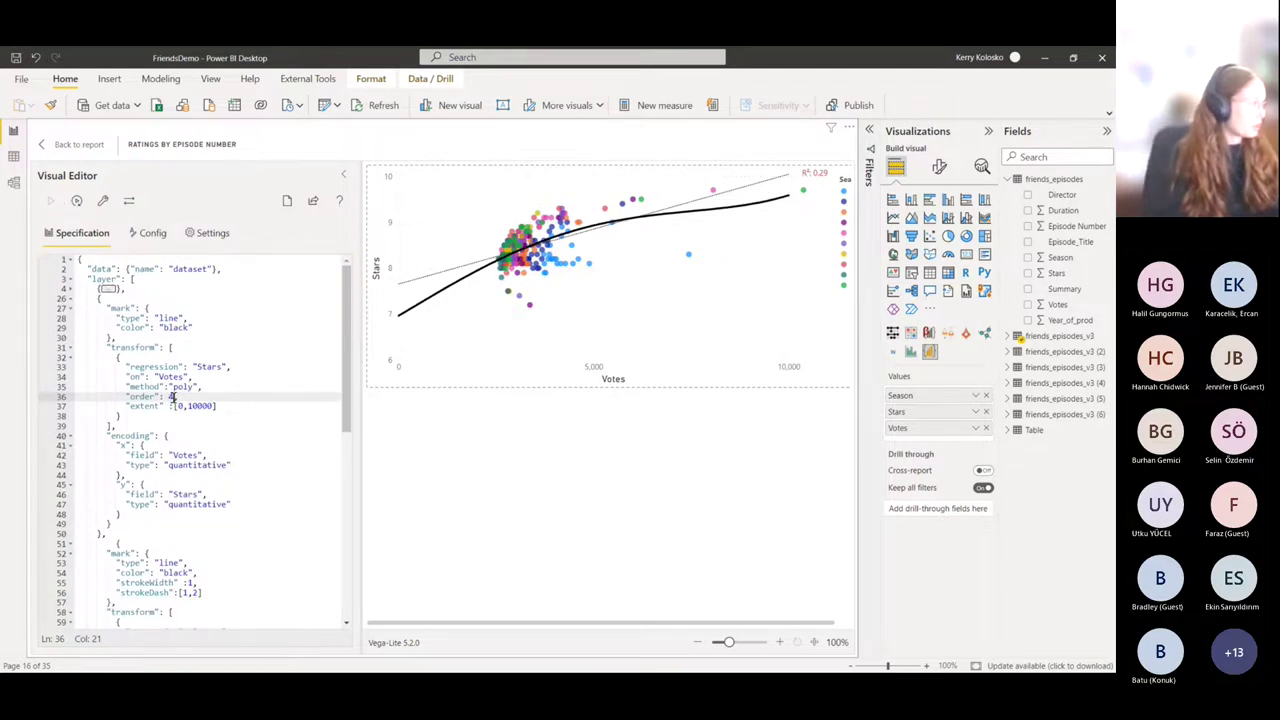
Set the polynomial regression's order to 2 and turn on automatic applying of specification changes
drag(173, 397, 169, 398)
text(2)
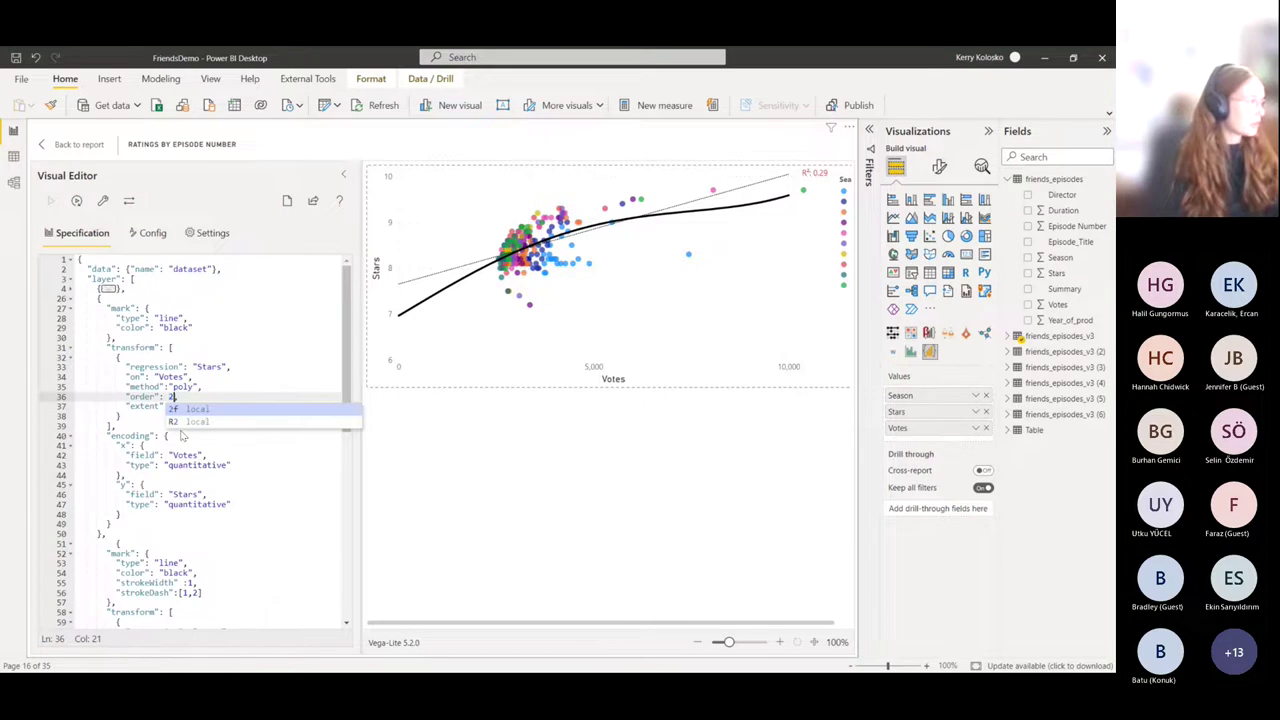
click(75, 203)
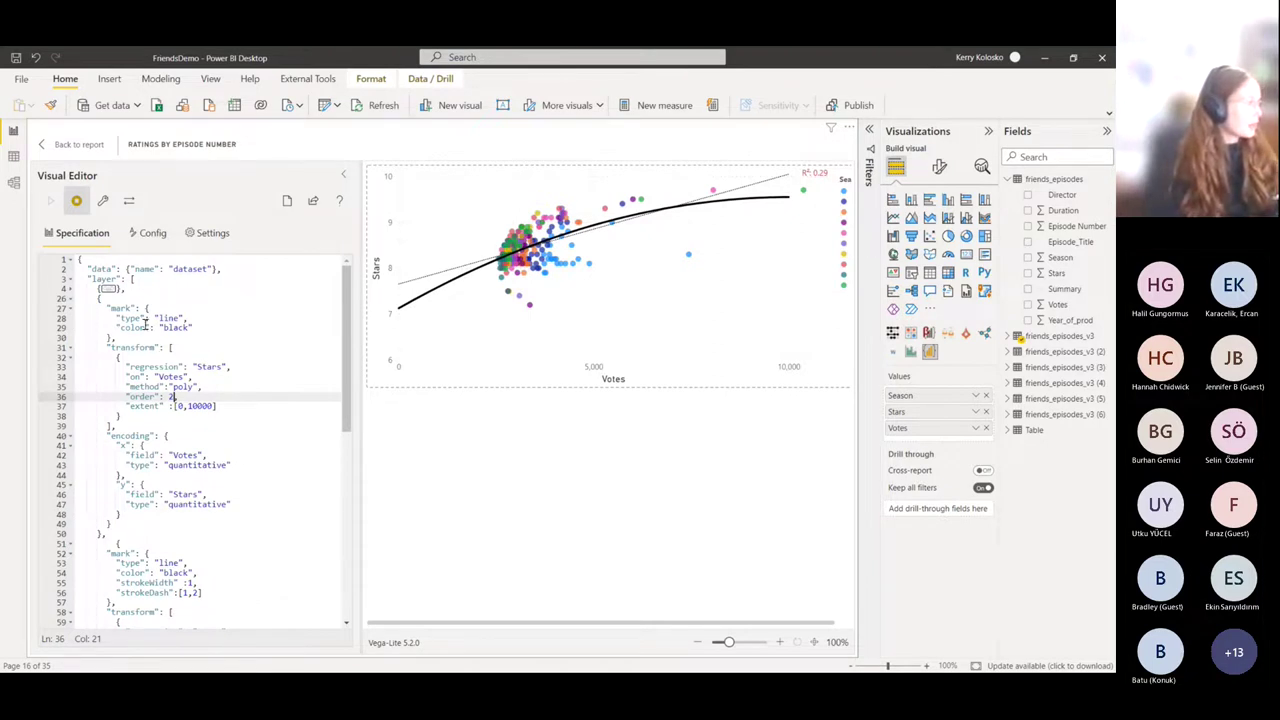
Examine the line layer's regression transform and its x and y encodings, and return to the report
click(134, 367)
click(185, 407)
click(164, 379)
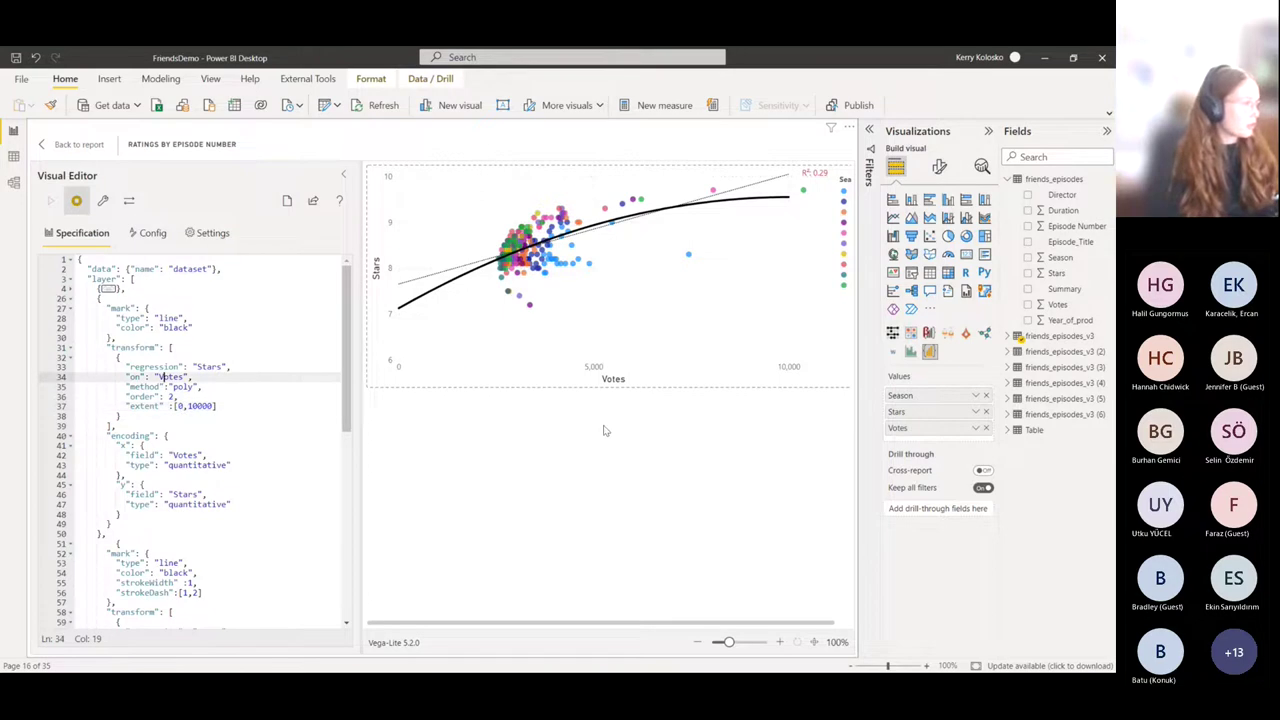
click(117, 448)
drag(117, 448, 232, 466)
click(124, 444)
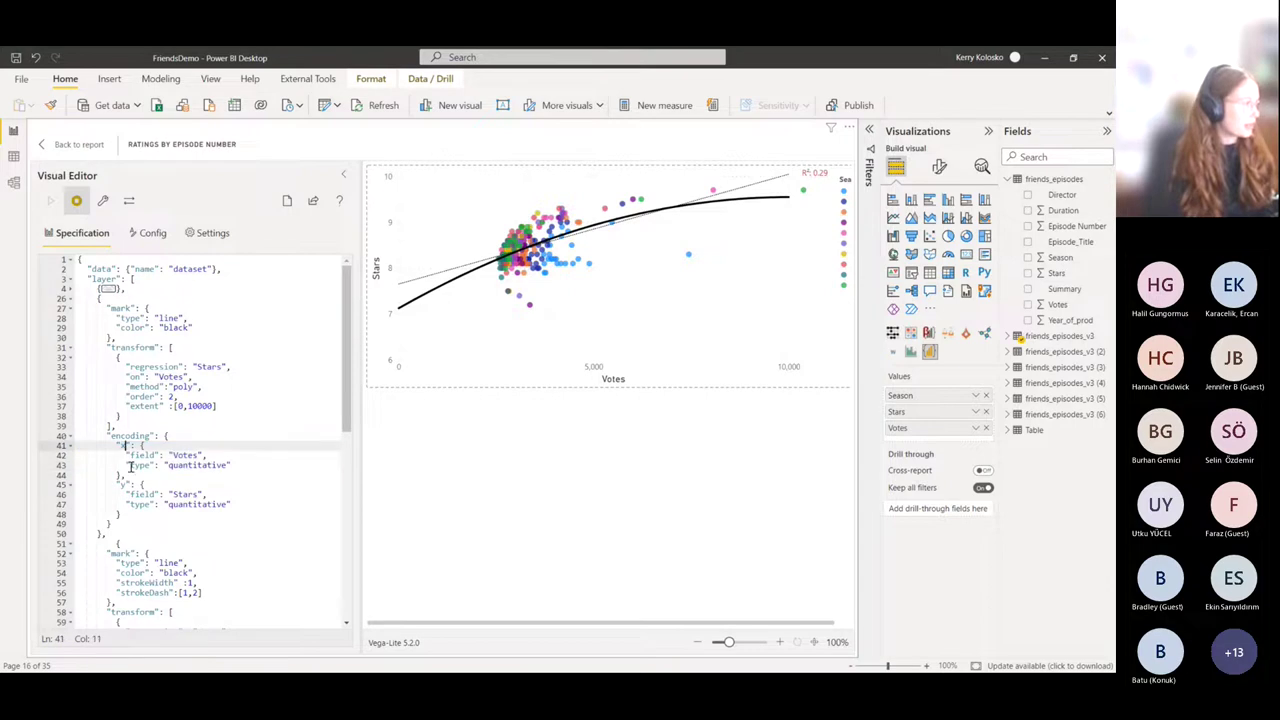
double_click(123, 484)
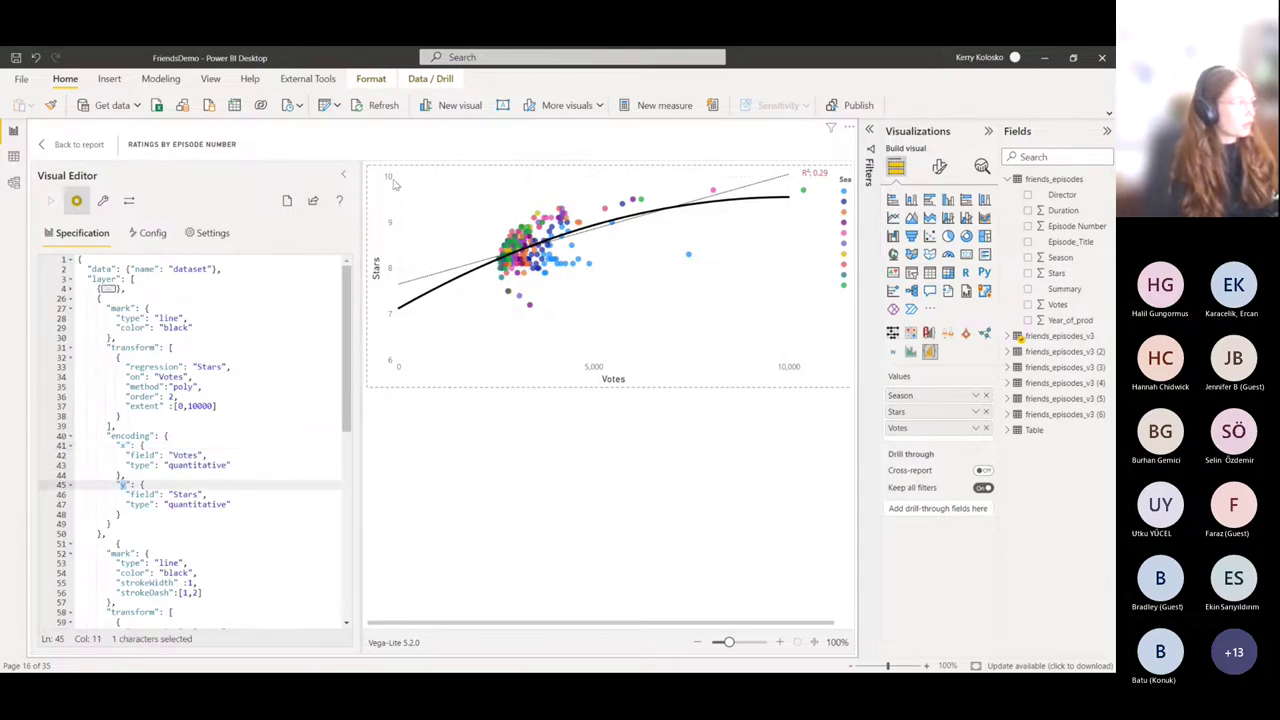
click(72, 144)
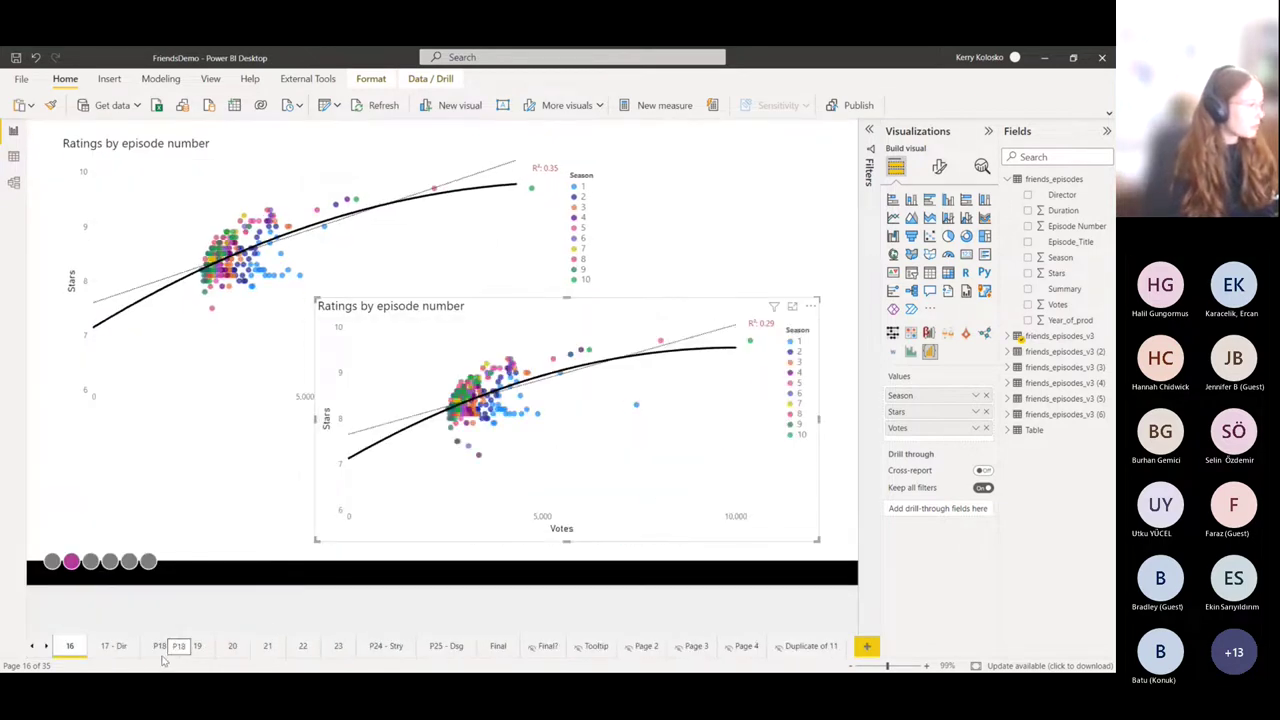
Review the popularity questions on page P18, and open page 19 to examine whether character popularity changed over time
click(163, 647)
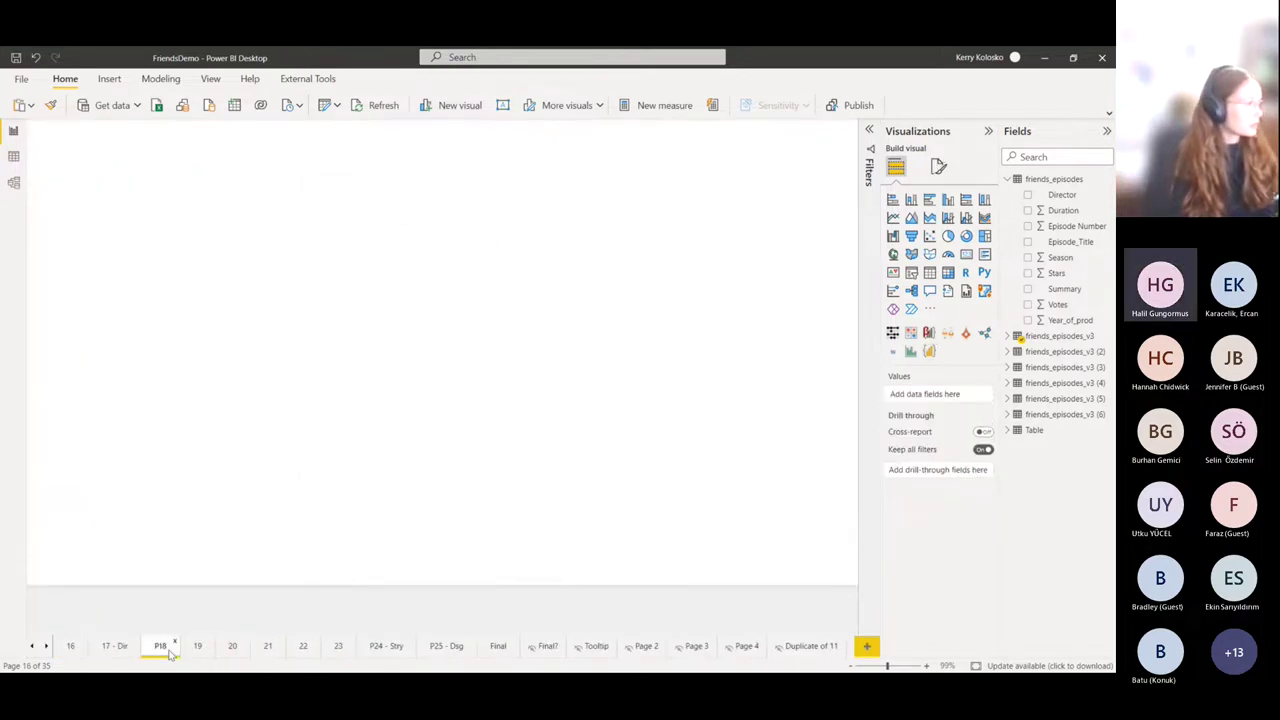
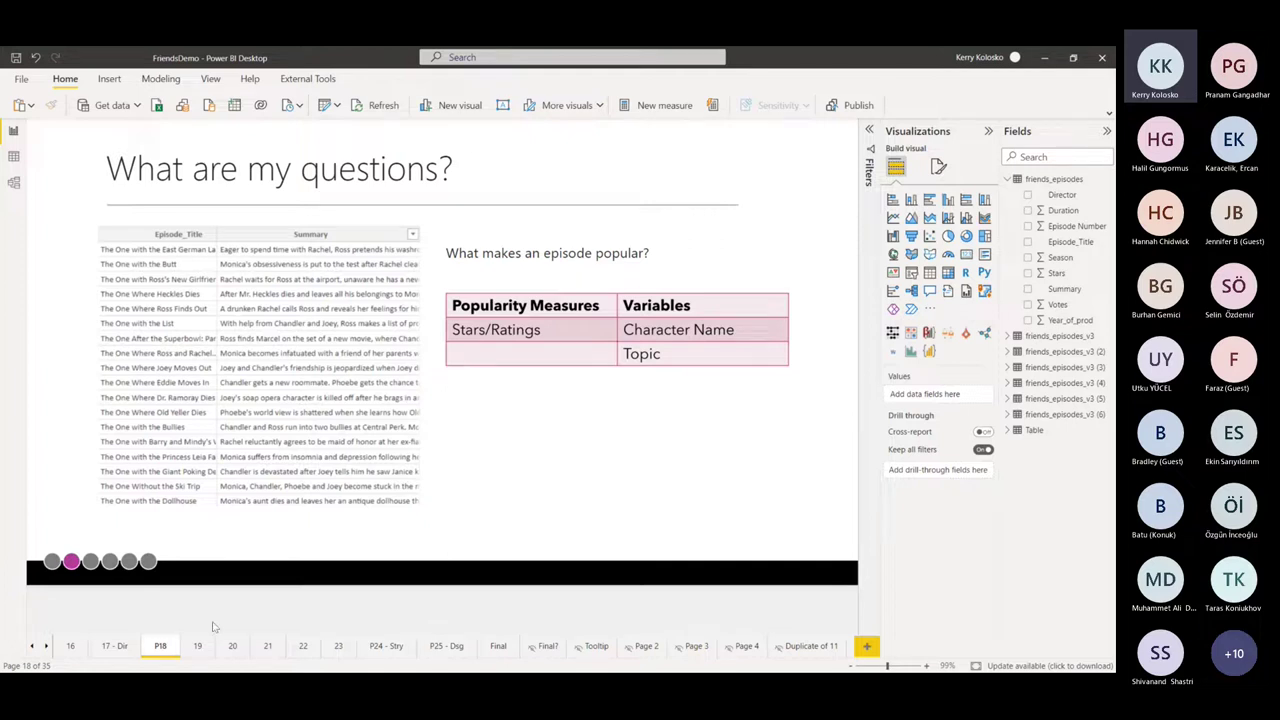
click(198, 648)
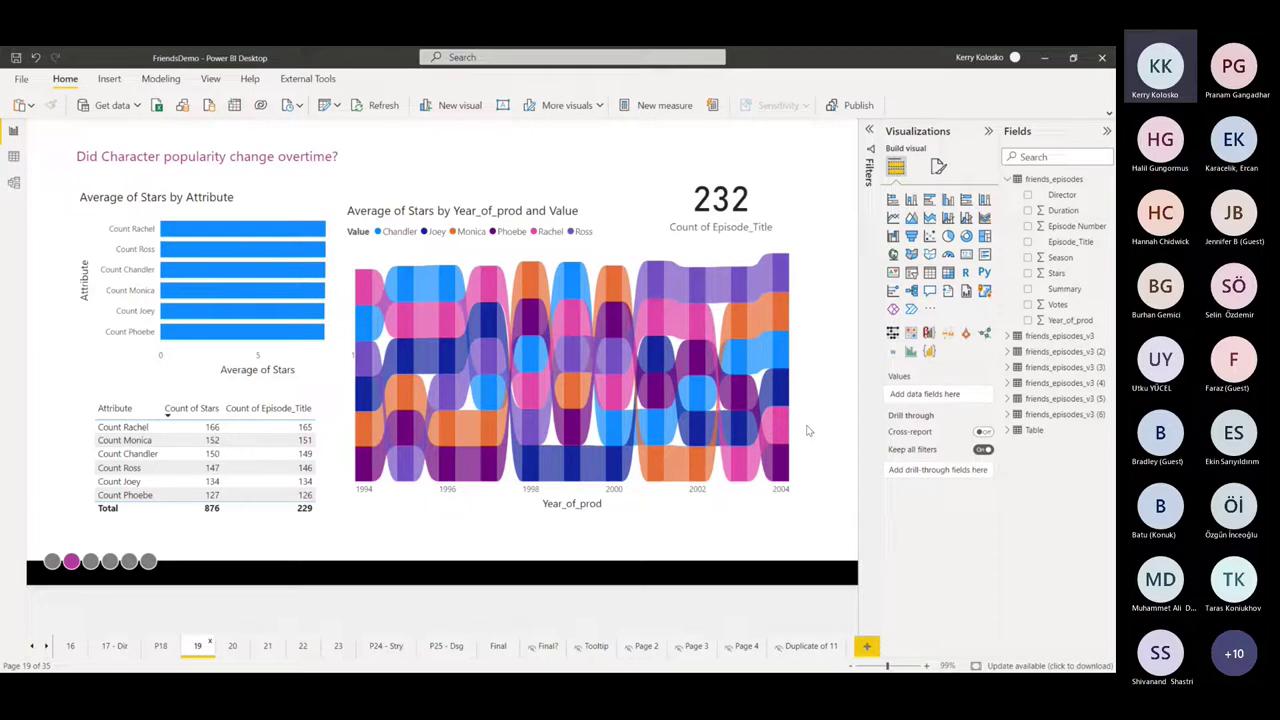
Open page 20, select the UpSet chart of character combinations and examine it alongside the page's scatter and box plots
click(227, 647)
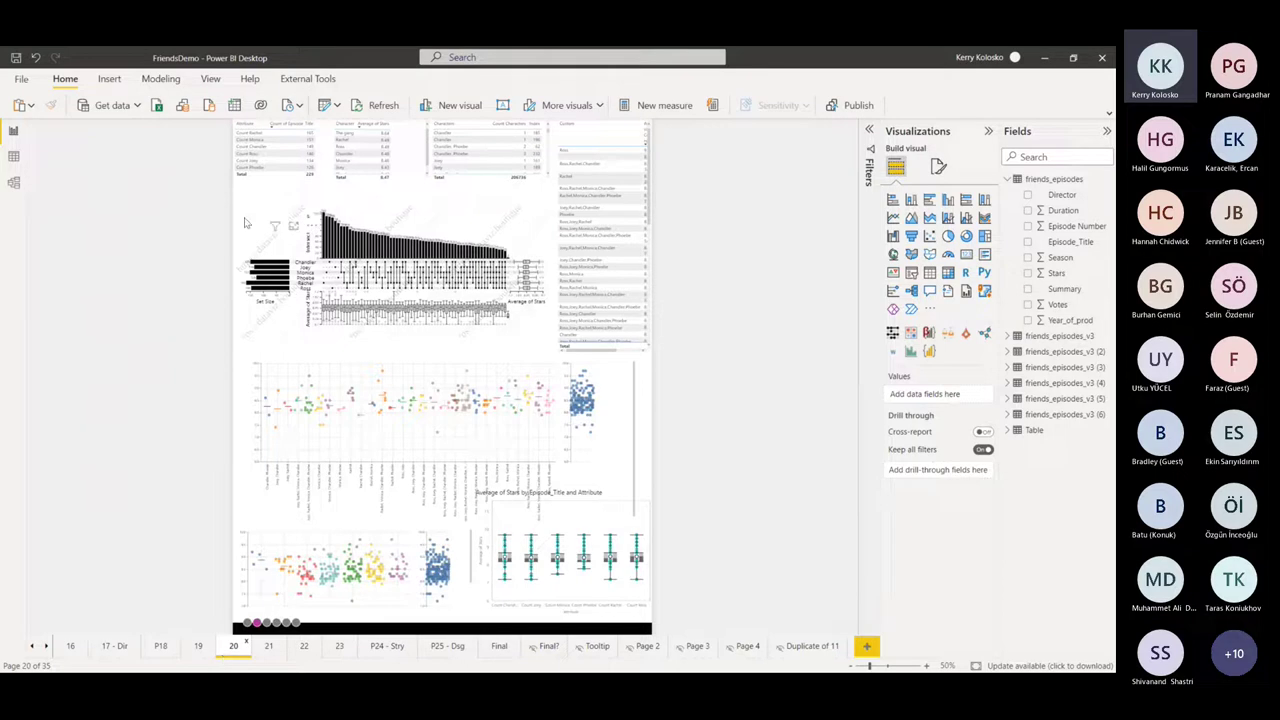
click(504, 338)
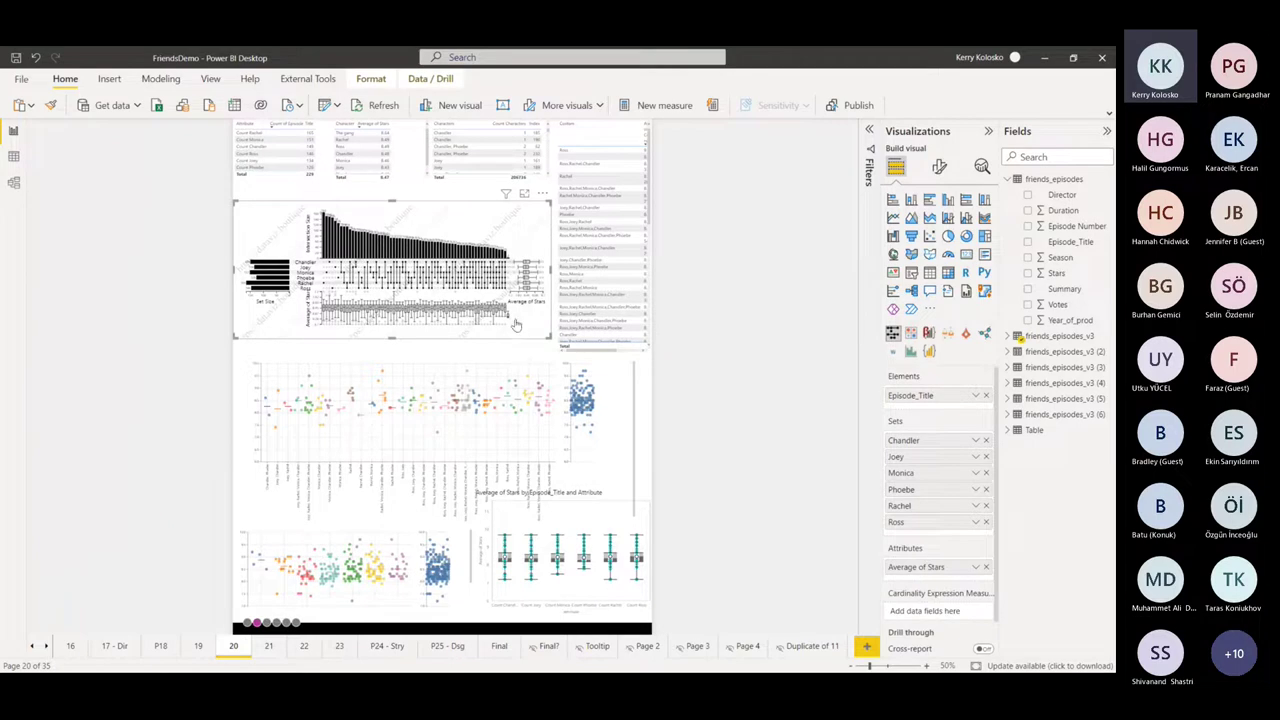
mouse_move(510, 320)
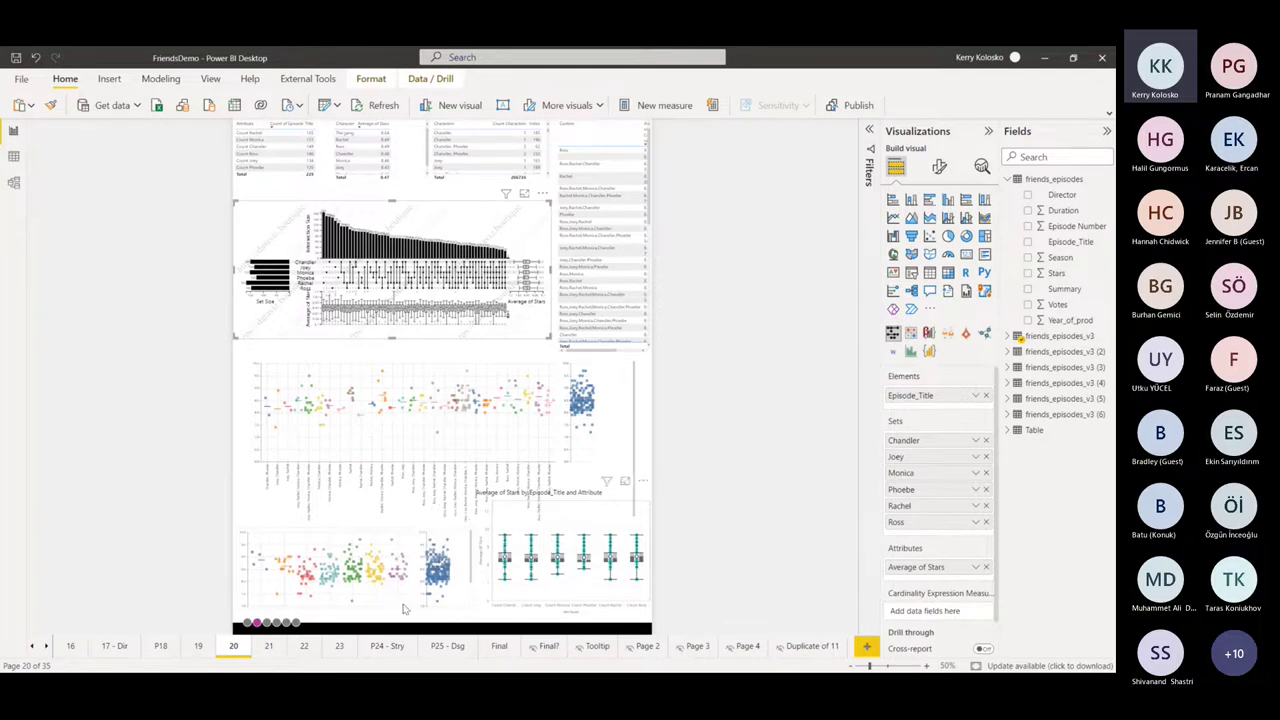
click(643, 487)
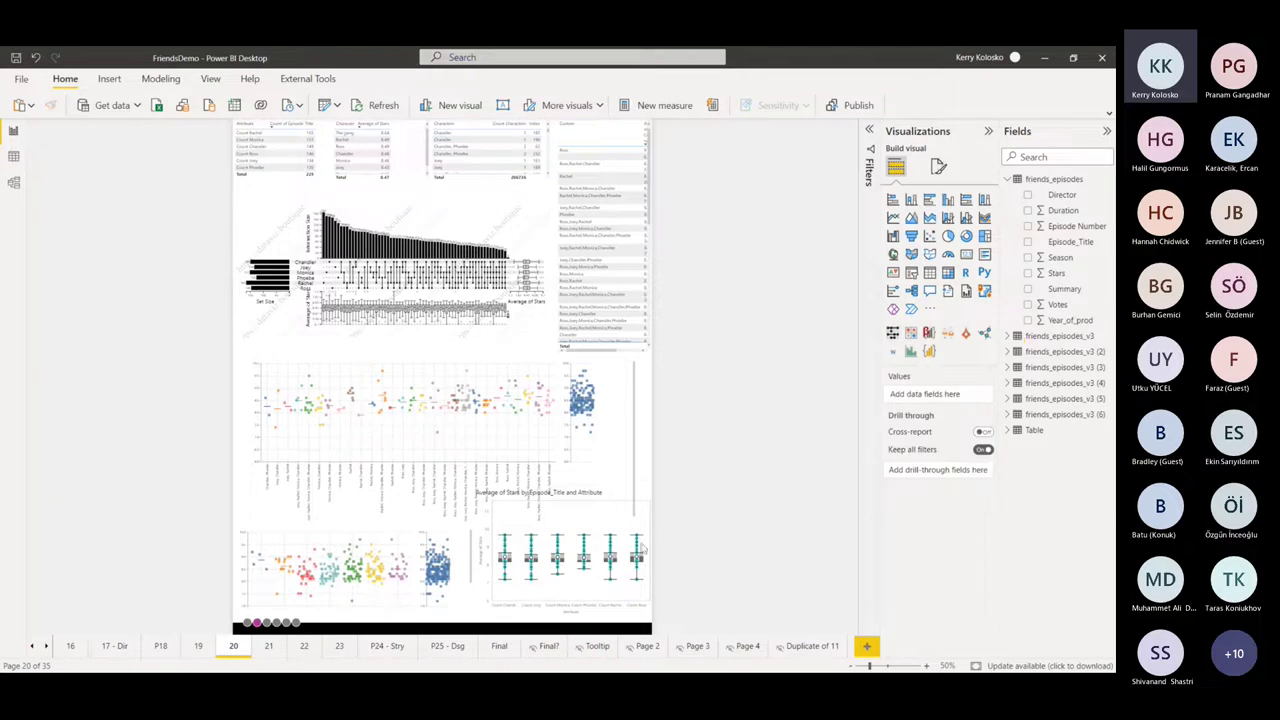
Open page 21 and inspect the summary statistics for "The gang" in the Stars by EpisodeID and Character violin plot
click(268, 648)
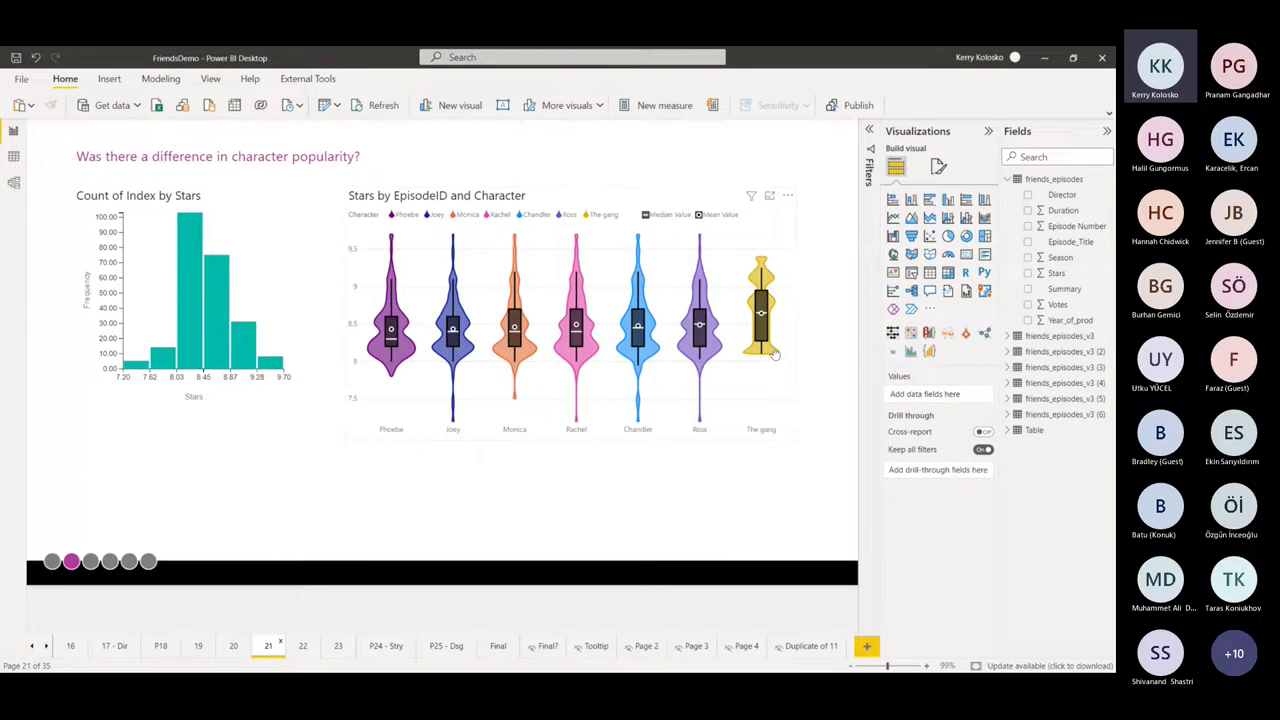
mouse_move(773, 356)
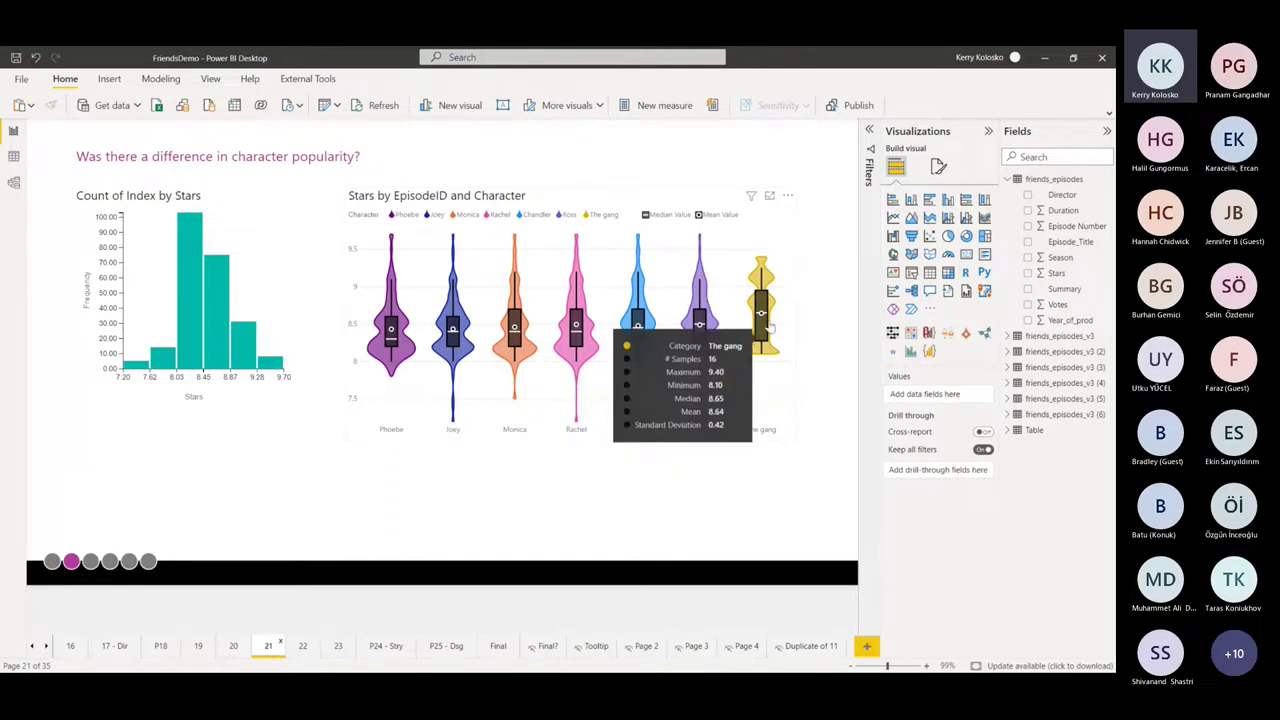
Open page 22 and examine the Summary word cloud for obvious themes and topics
mouse_move(703, 290)
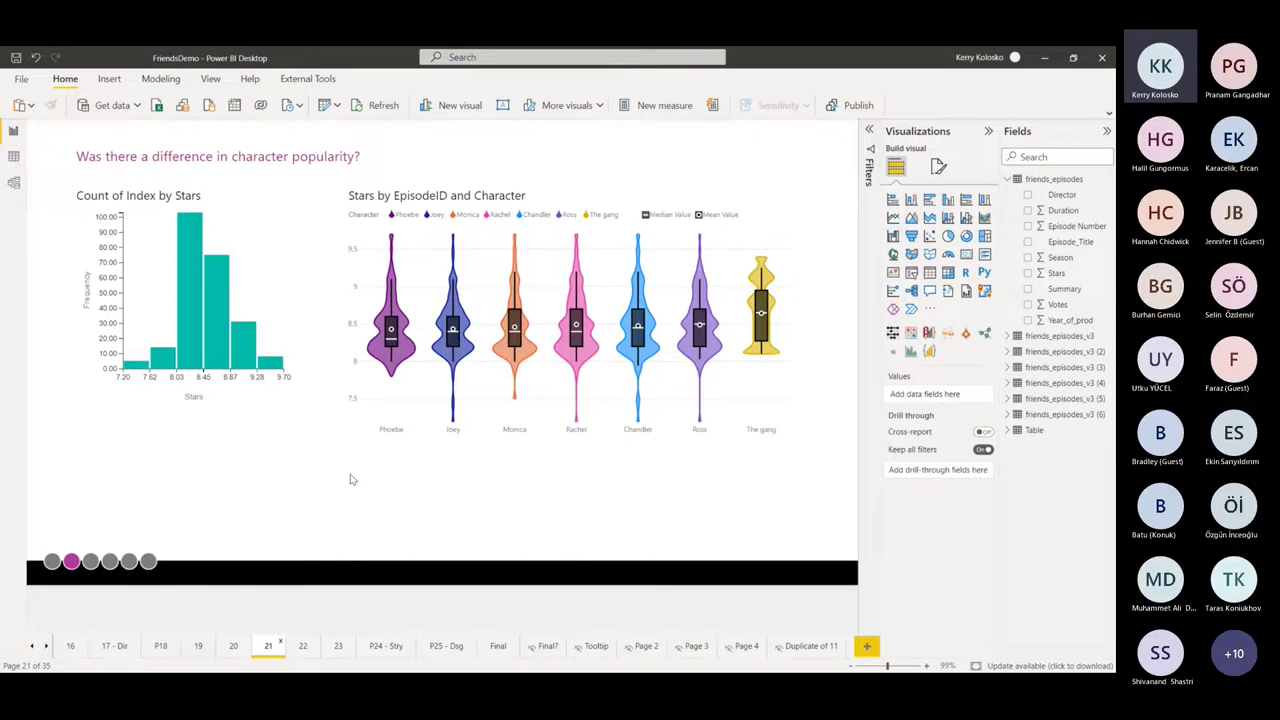
click(303, 647)
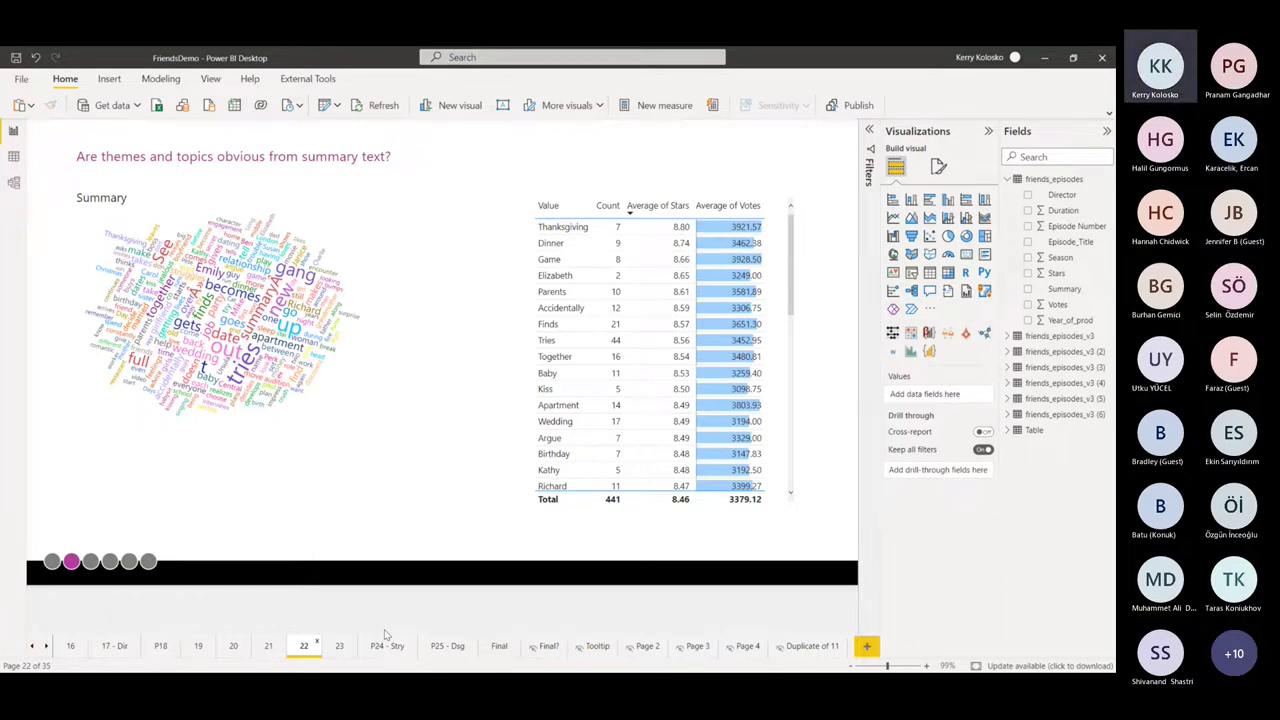
click(377, 311)
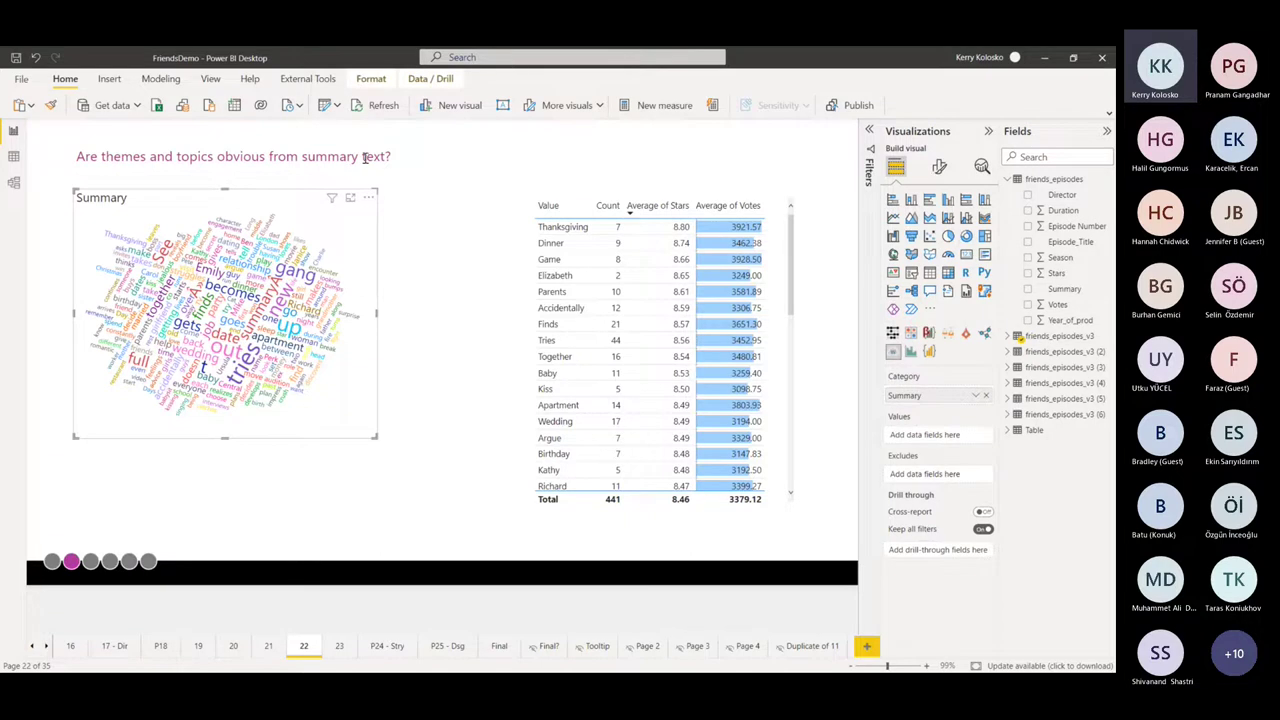
click(445, 412)
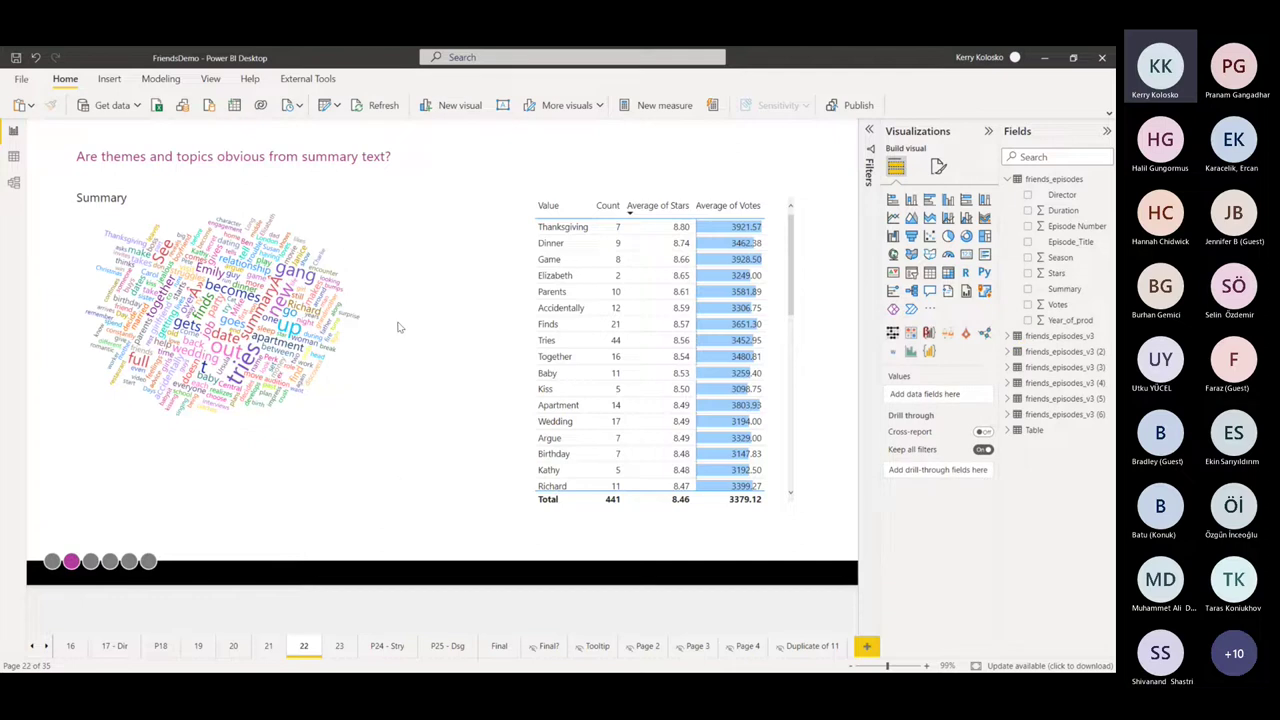
mouse_move(207, 362)
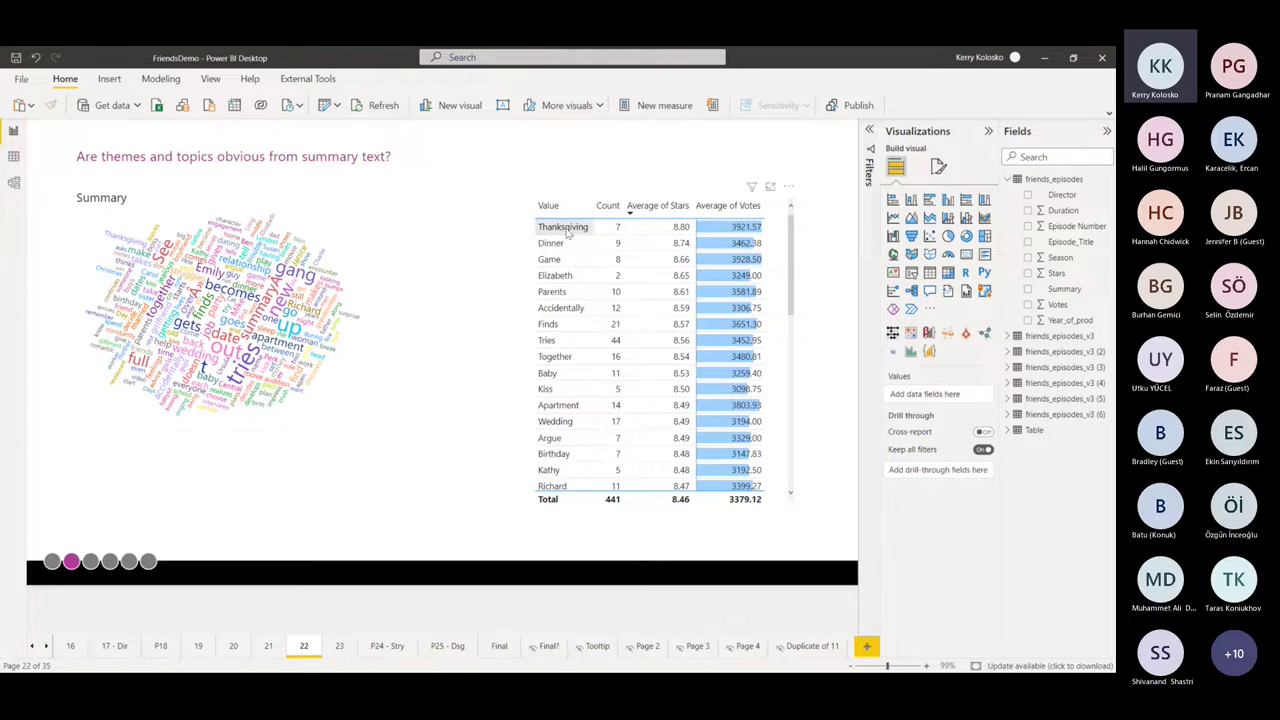
Read through the page 22 word table with average stars and votes down to the lowest-rated words, and select the table
scroll(633, 304, down, 10)
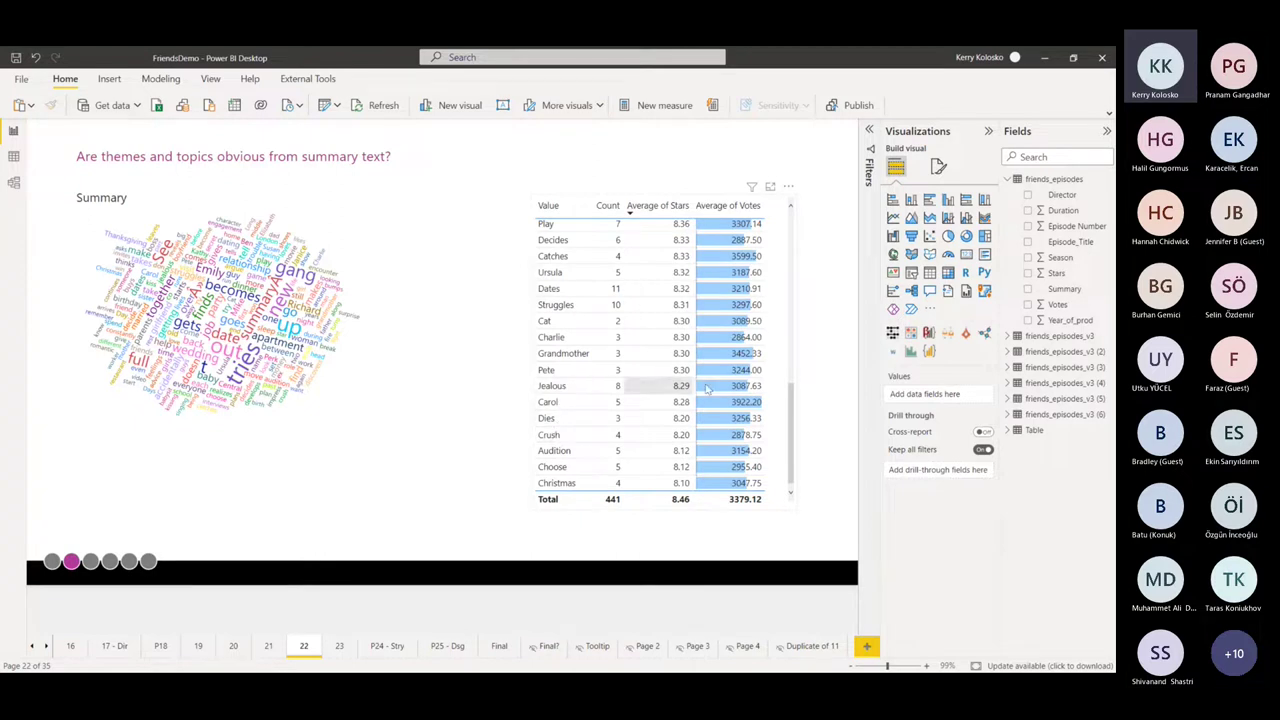
scroll(576, 404, up, 1)
scroll(576, 404, up, 10)
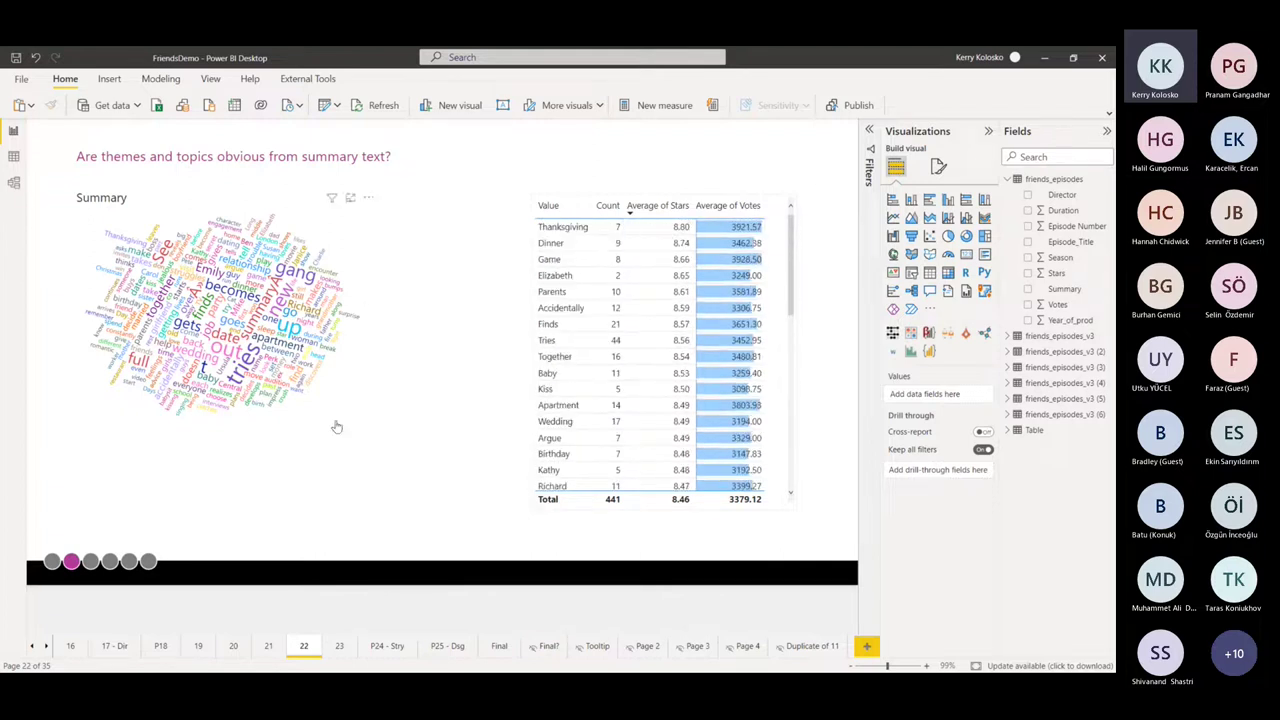
click(533, 230)
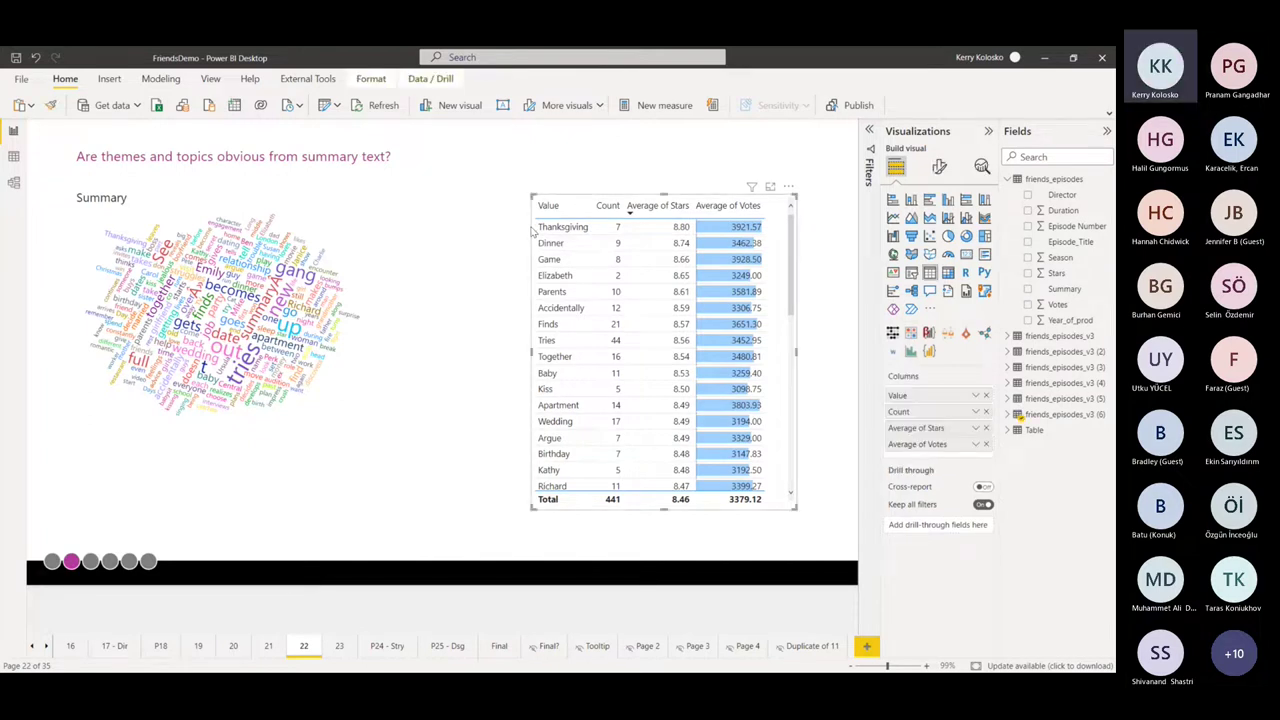
Open page 23 and examine the dot plot of star ratings for the selected summary words
click(342, 648)
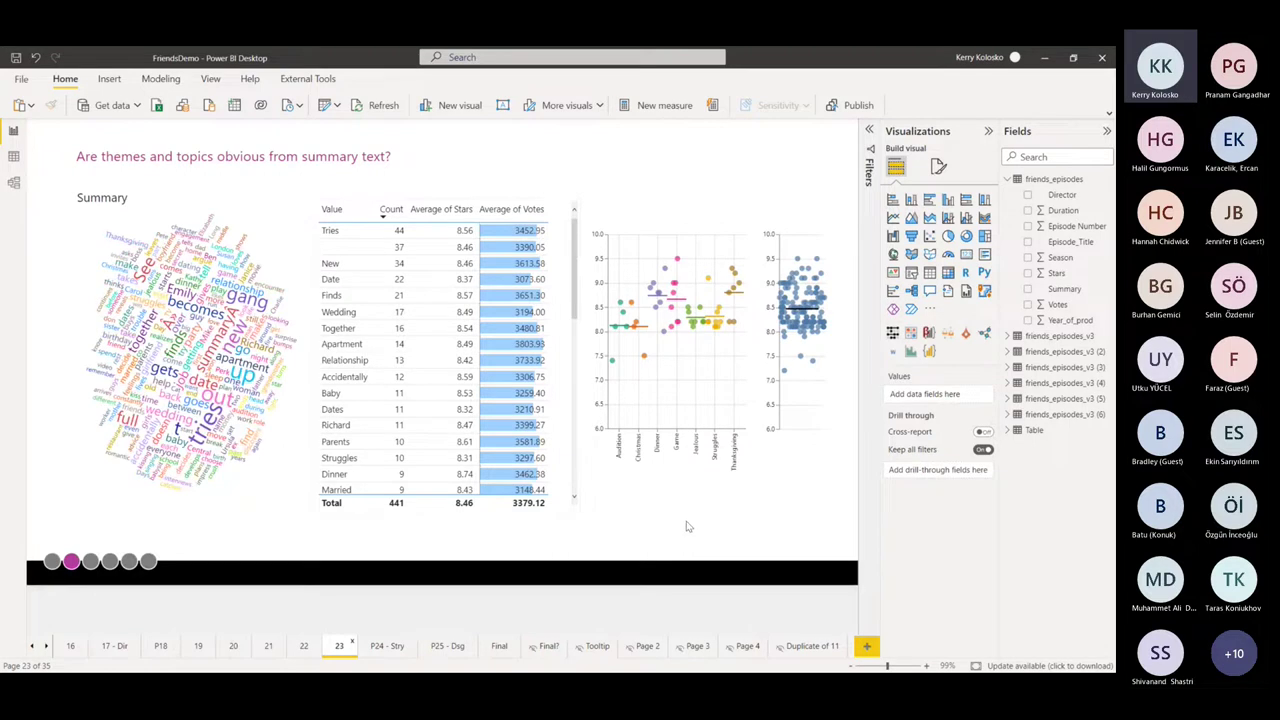
click(679, 226)
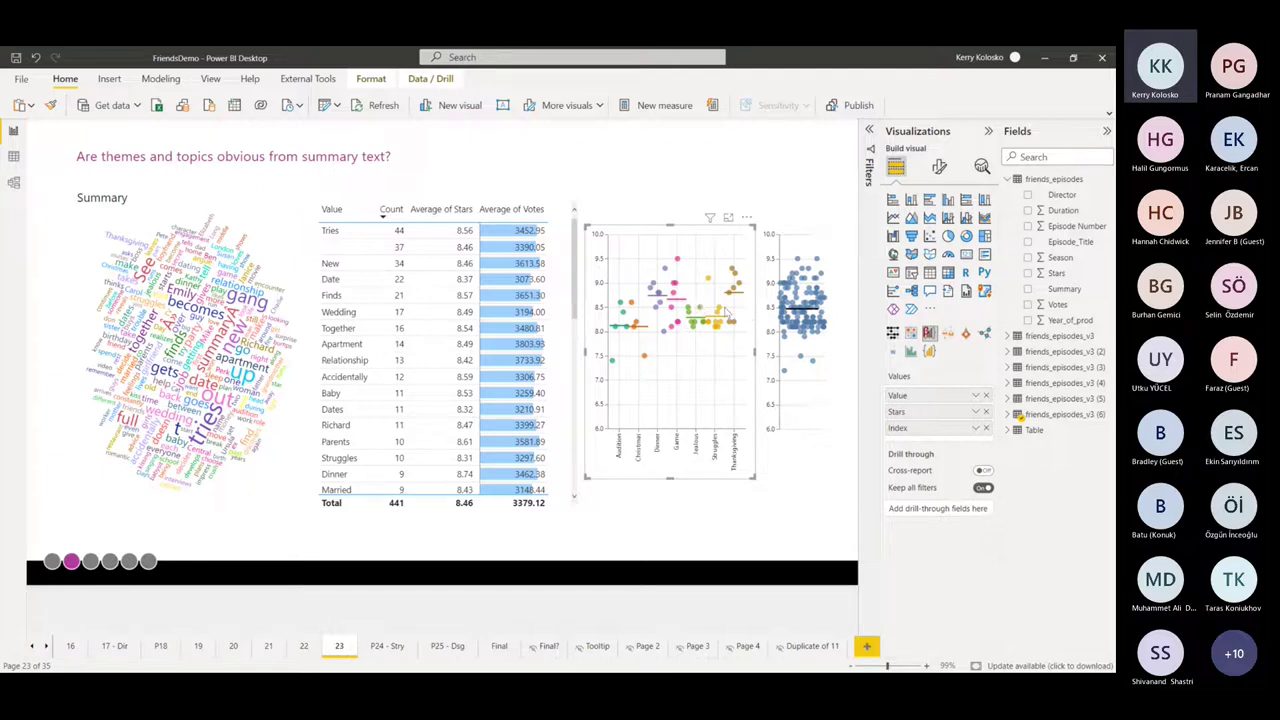
click(745, 519)
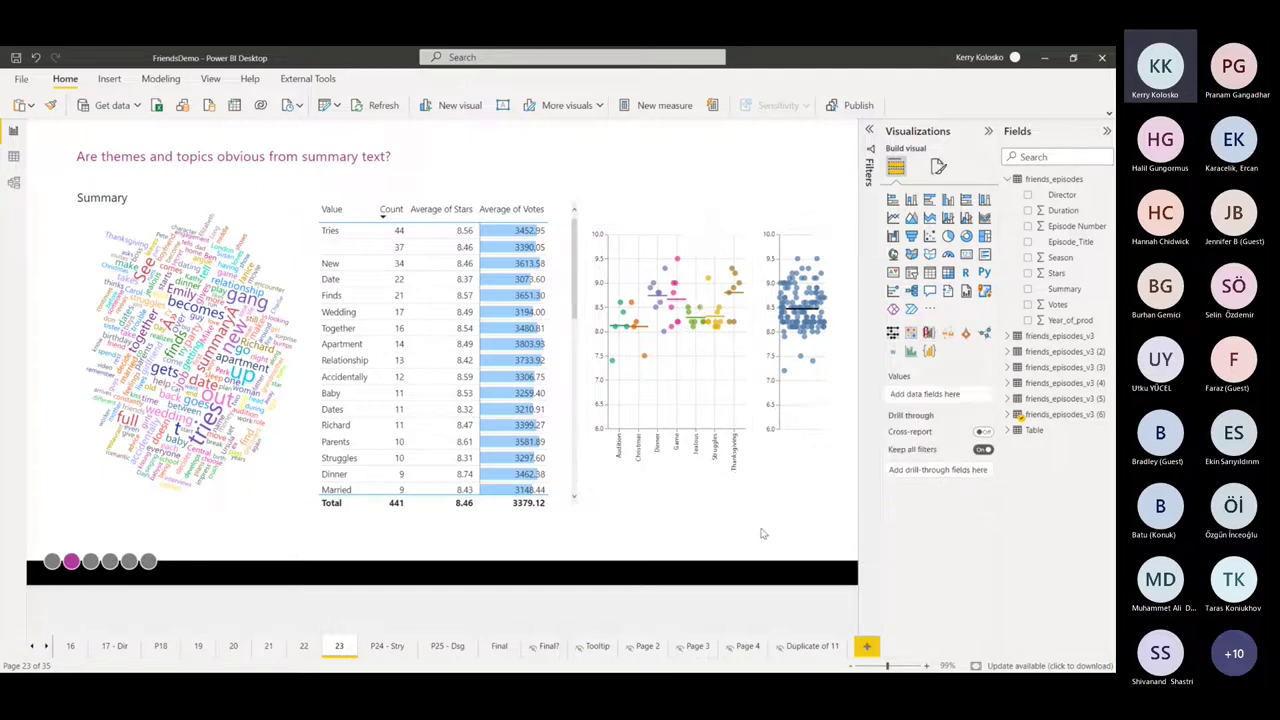
Review the story notes on page P24 - Stry and the design considerations on page P25 - Dsg
click(390, 646)
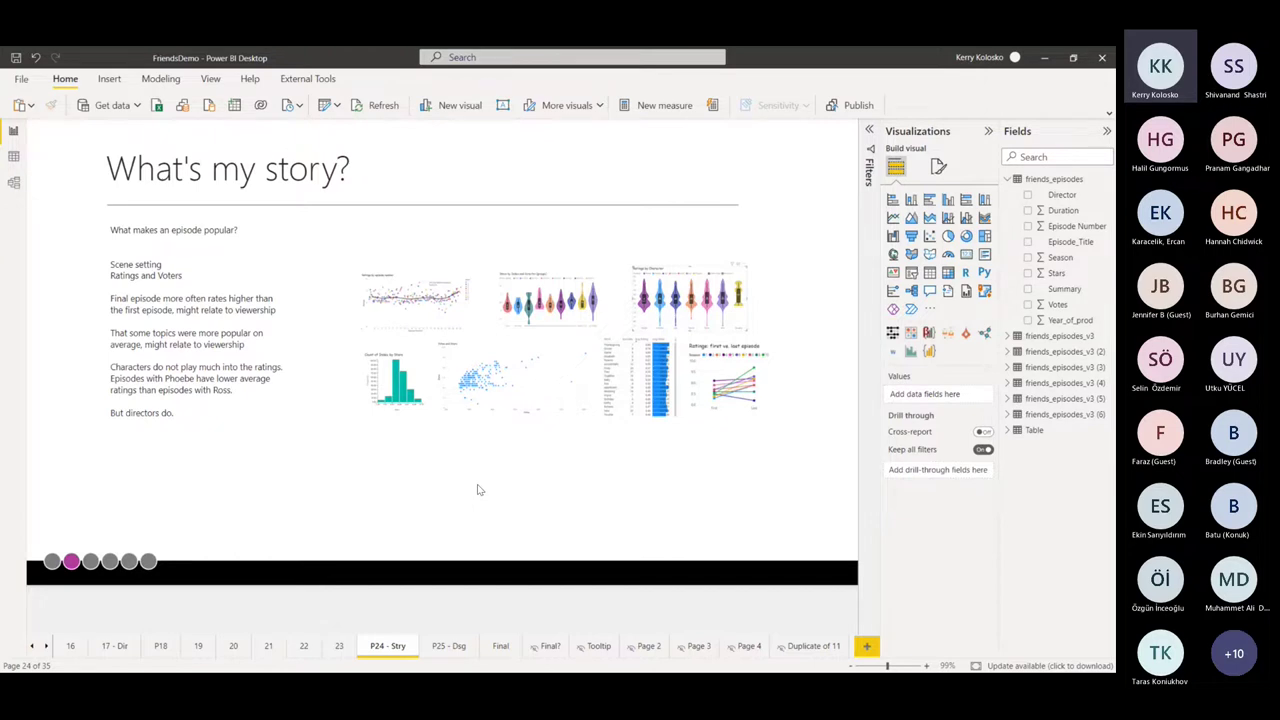
click(440, 657)
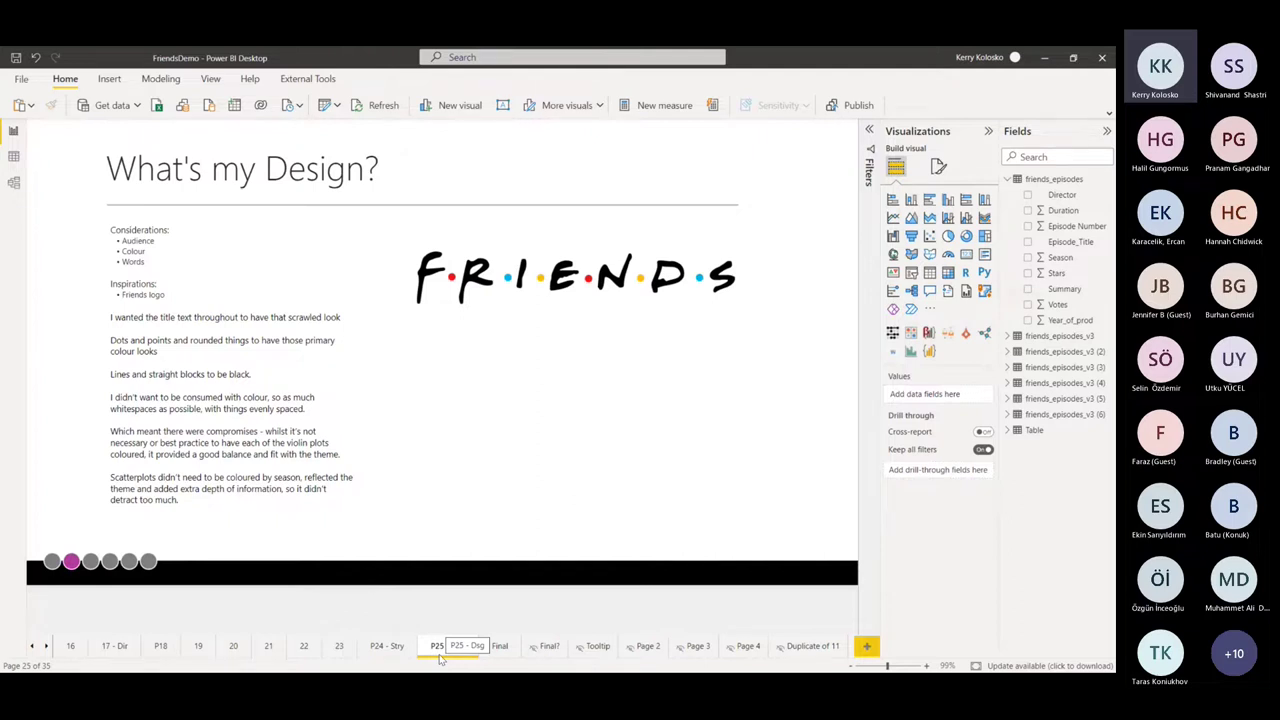
key(Return)
Open the Final page and enlarge its page view to fit the width of the canvas
click(499, 646)
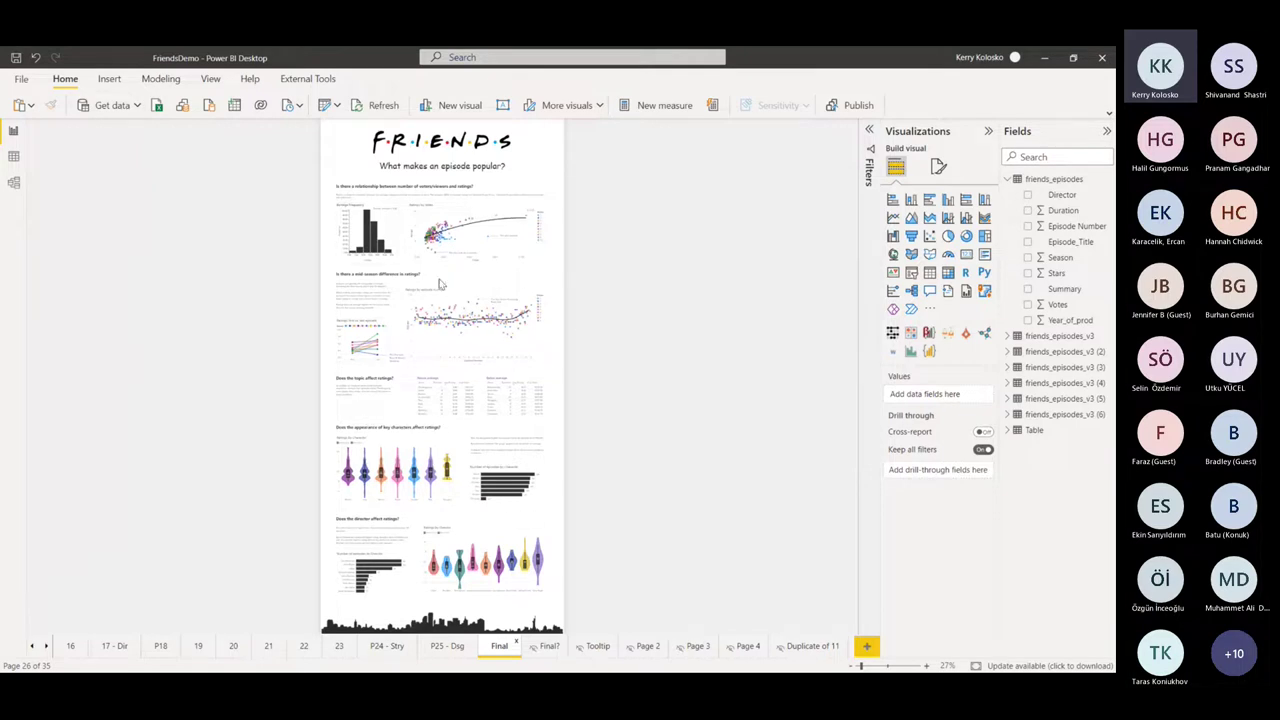
click(355, 262)
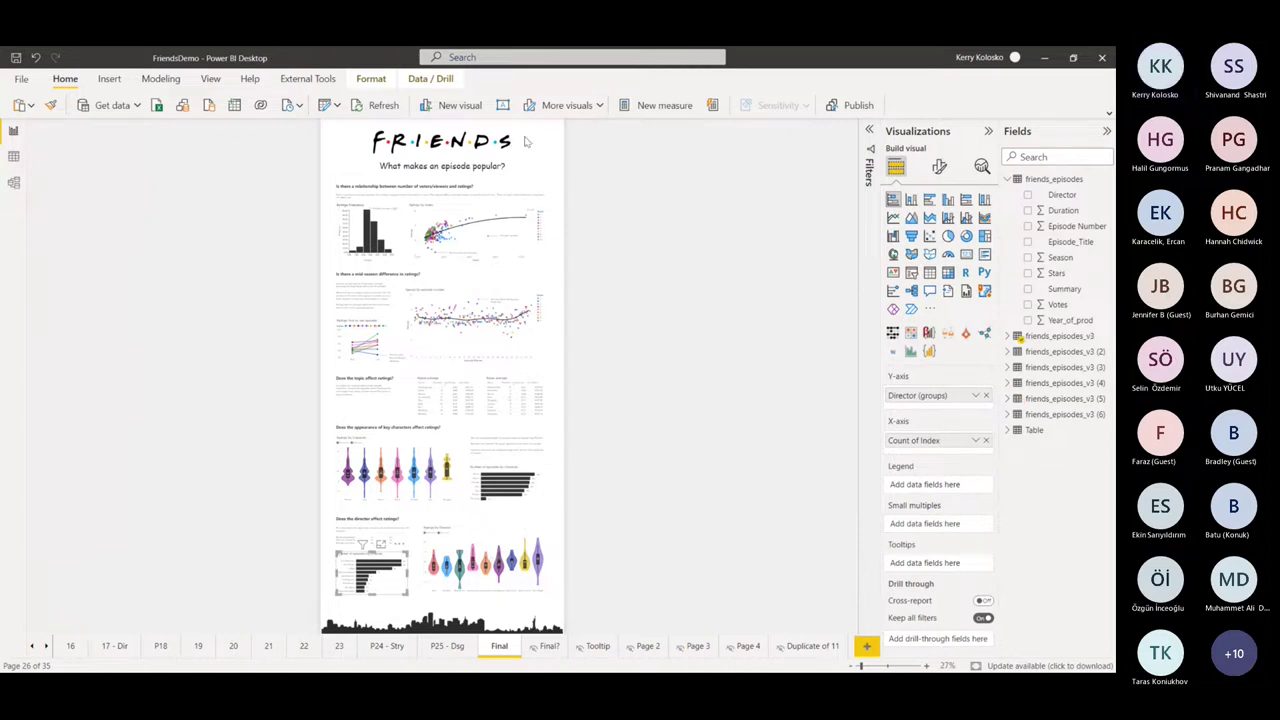
click(210, 78)
click(318, 106)
key(Return)
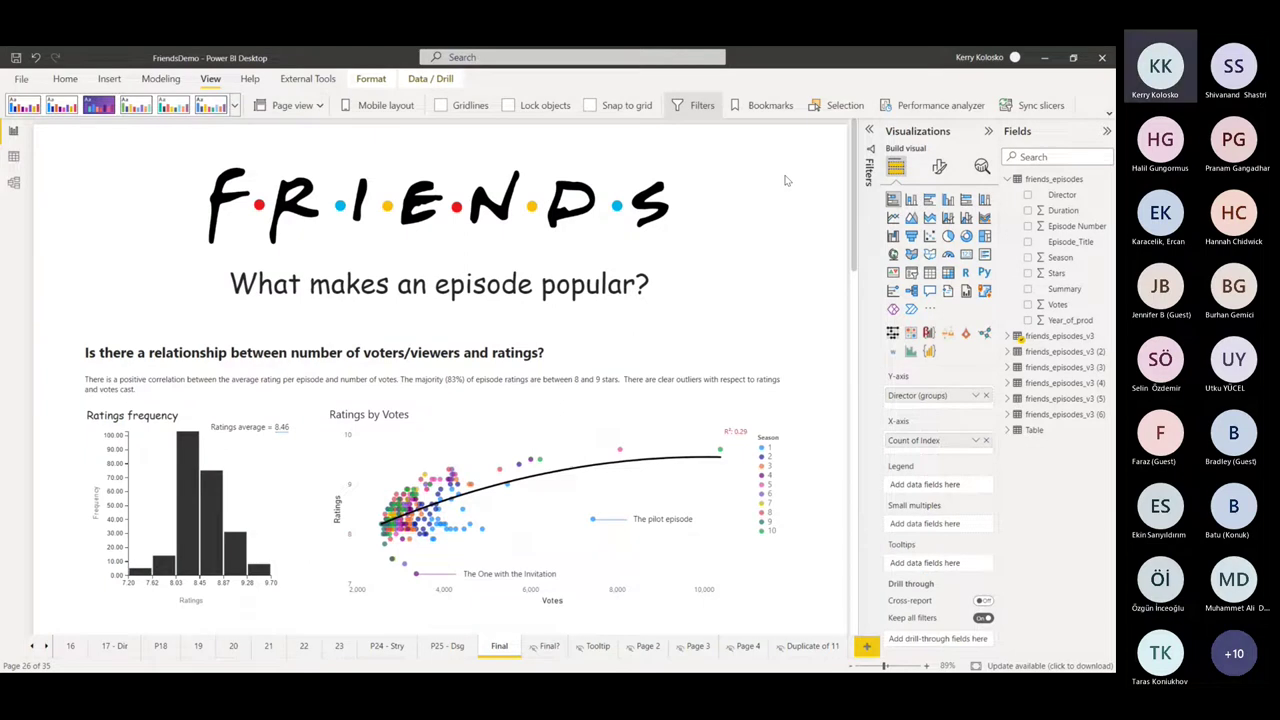
click(810, 283)
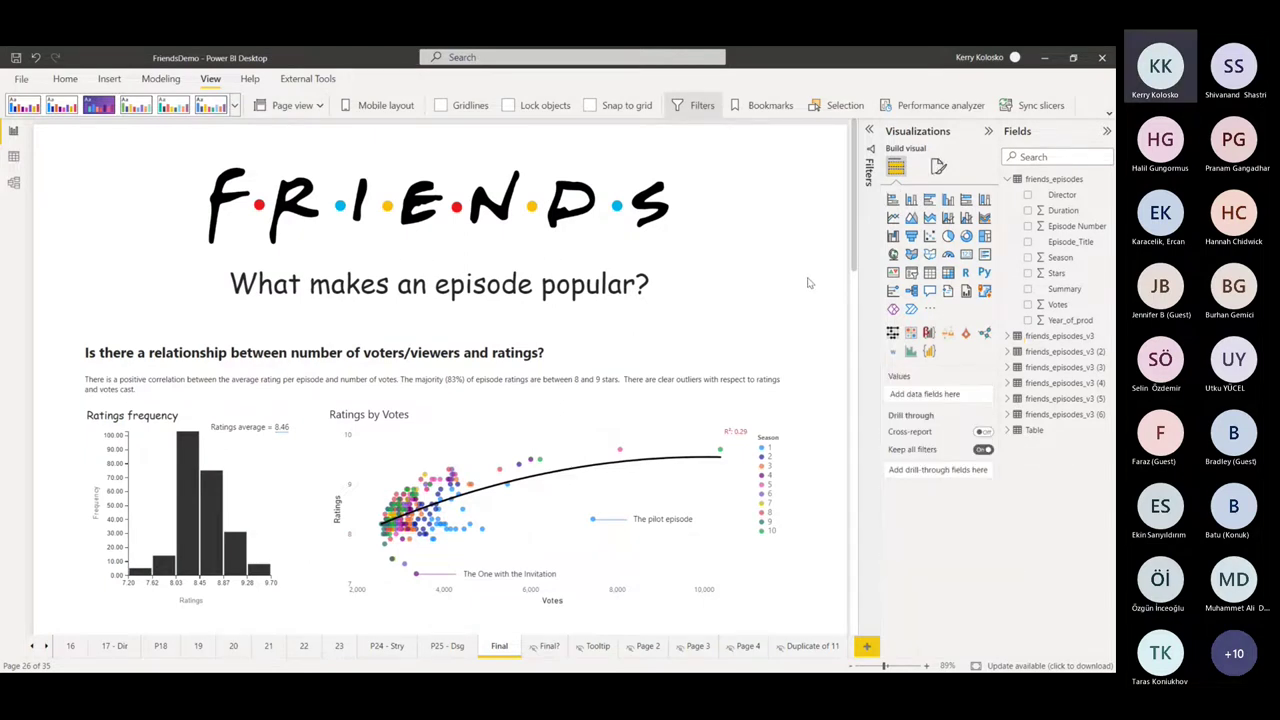
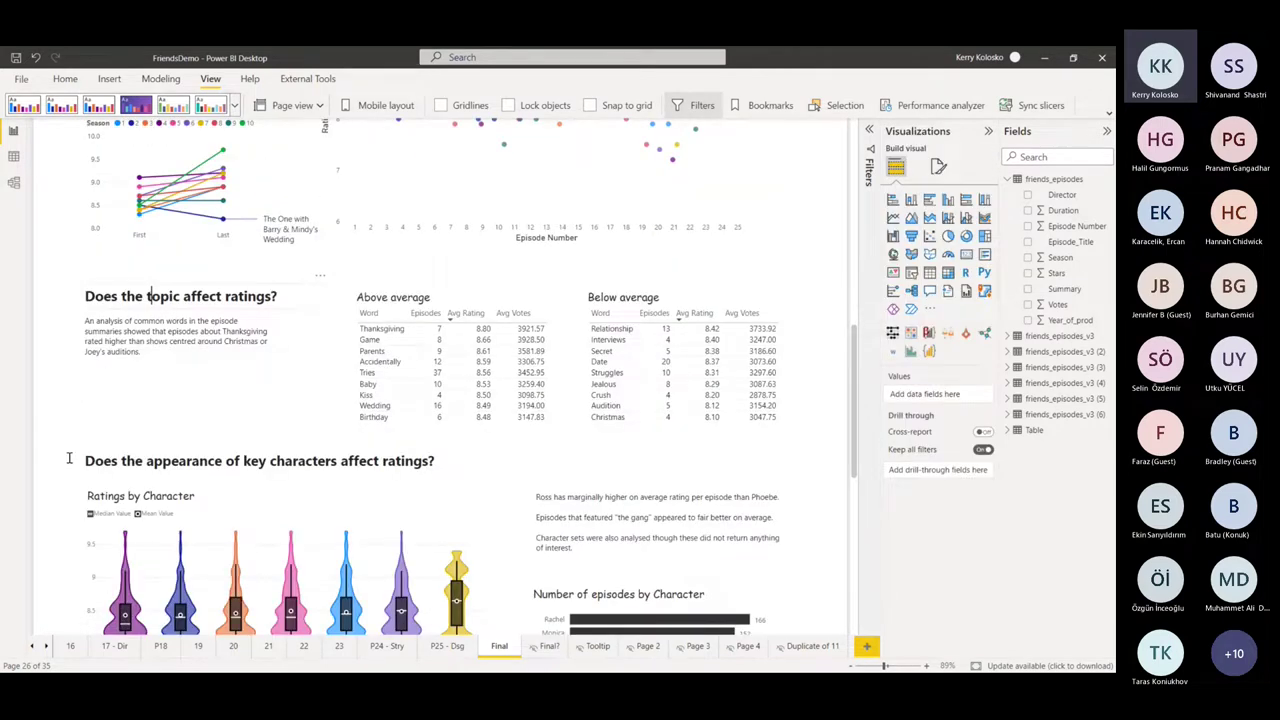
Read through the Final page's topic, key character and director sections down to the skyline, and return to its beginning
click(165, 370)
scroll(64, 404, down, 3)
scroll(64, 404, down, 2)
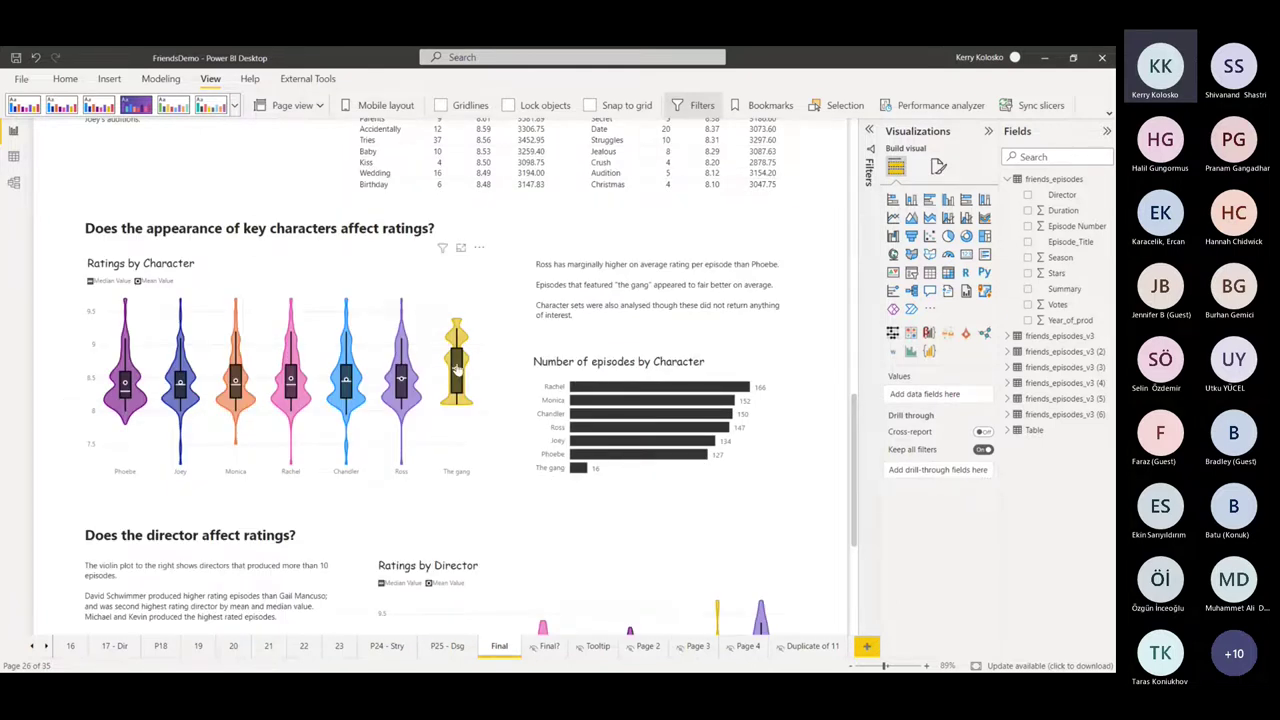
mouse_move(408, 380)
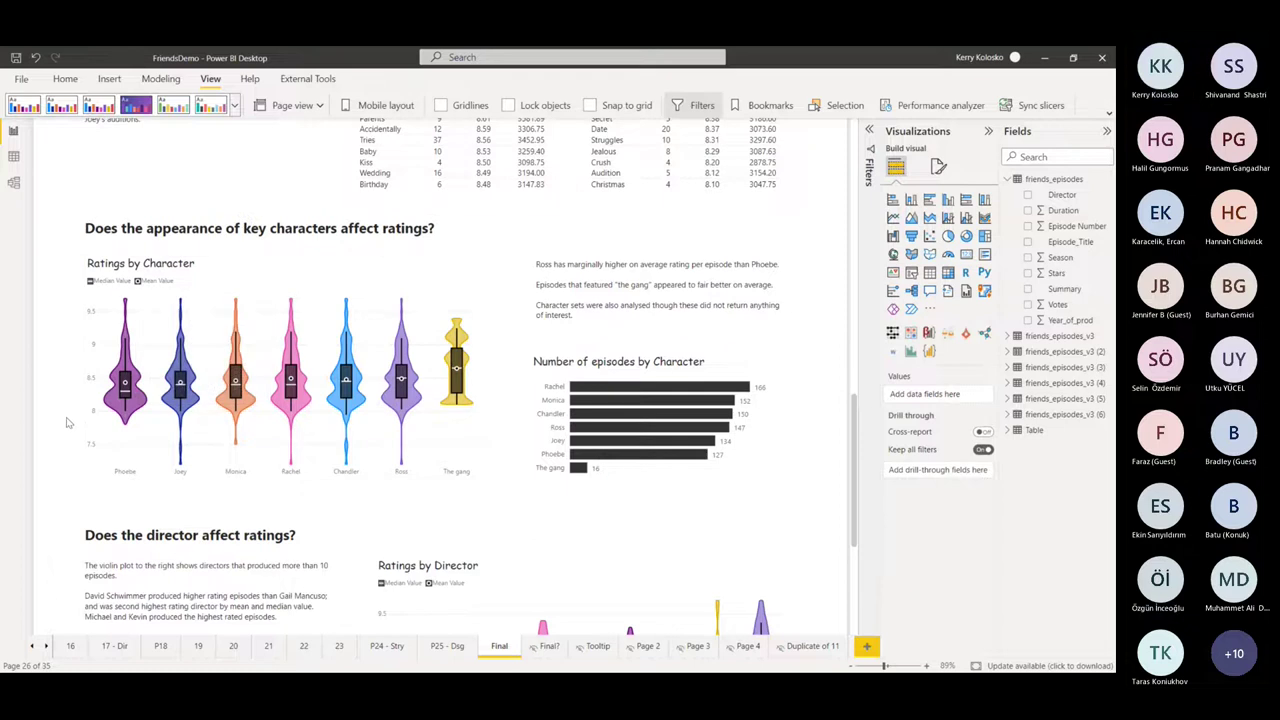
scroll(66, 422, down, 5)
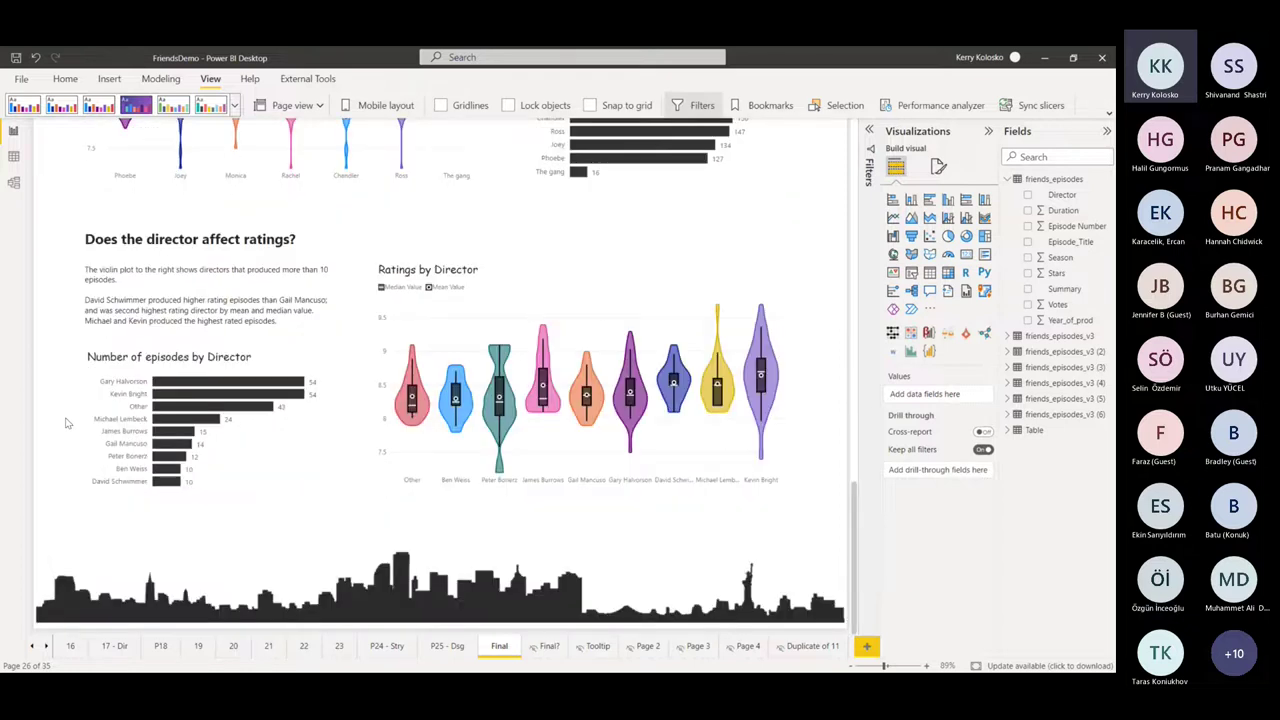
click(130, 252)
click(51, 304)
scroll(790, 497, up, 10)
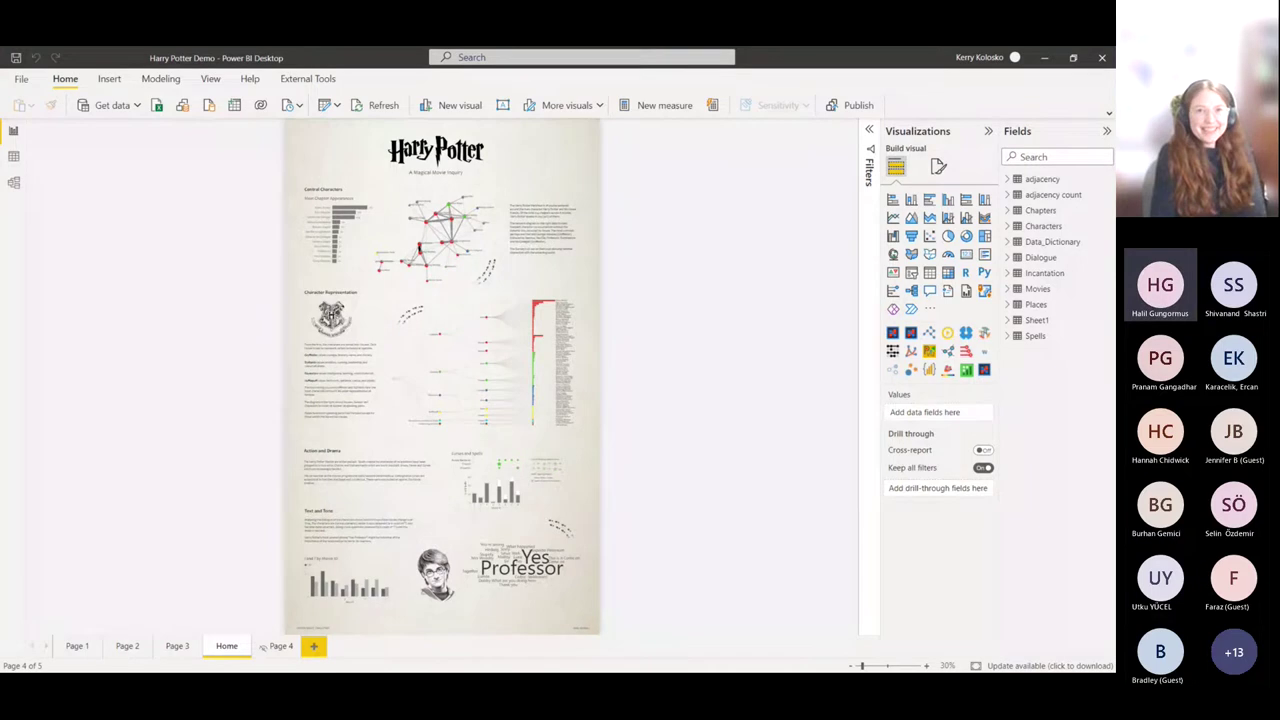
Review the questions on Page 1 of the Harry Potter Demo report and return to its Home page
click(75, 647)
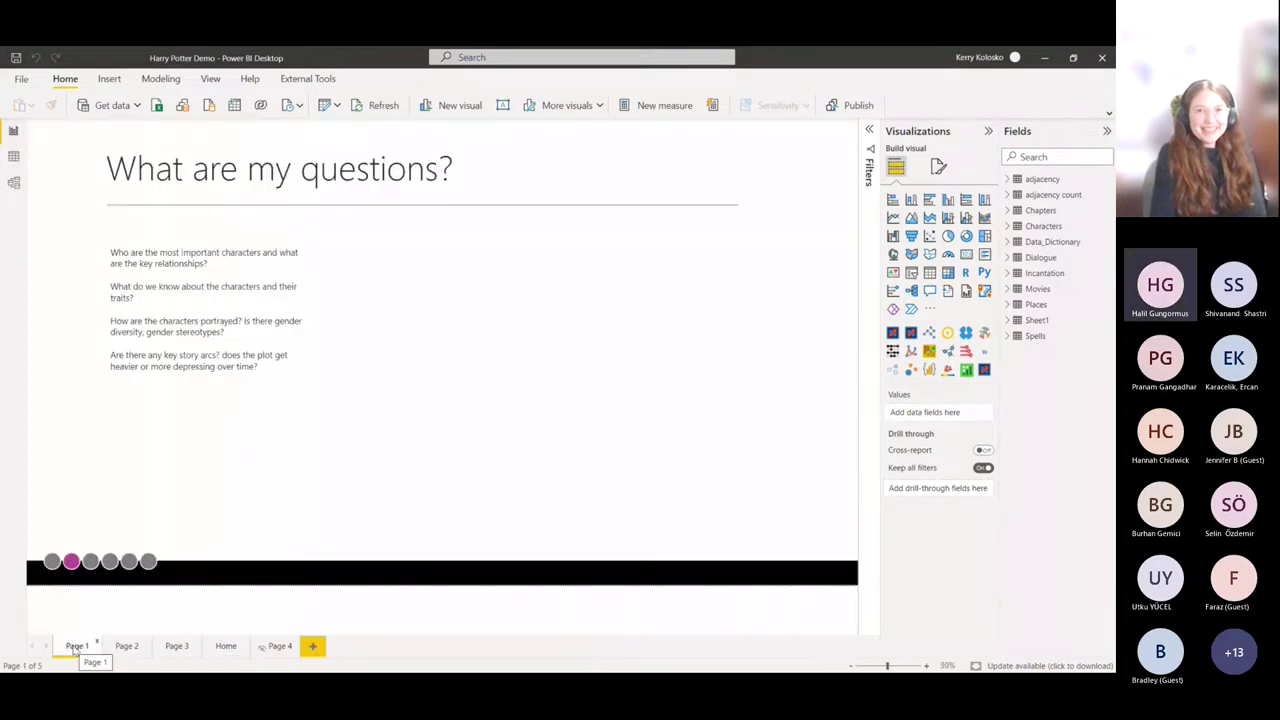
click(229, 647)
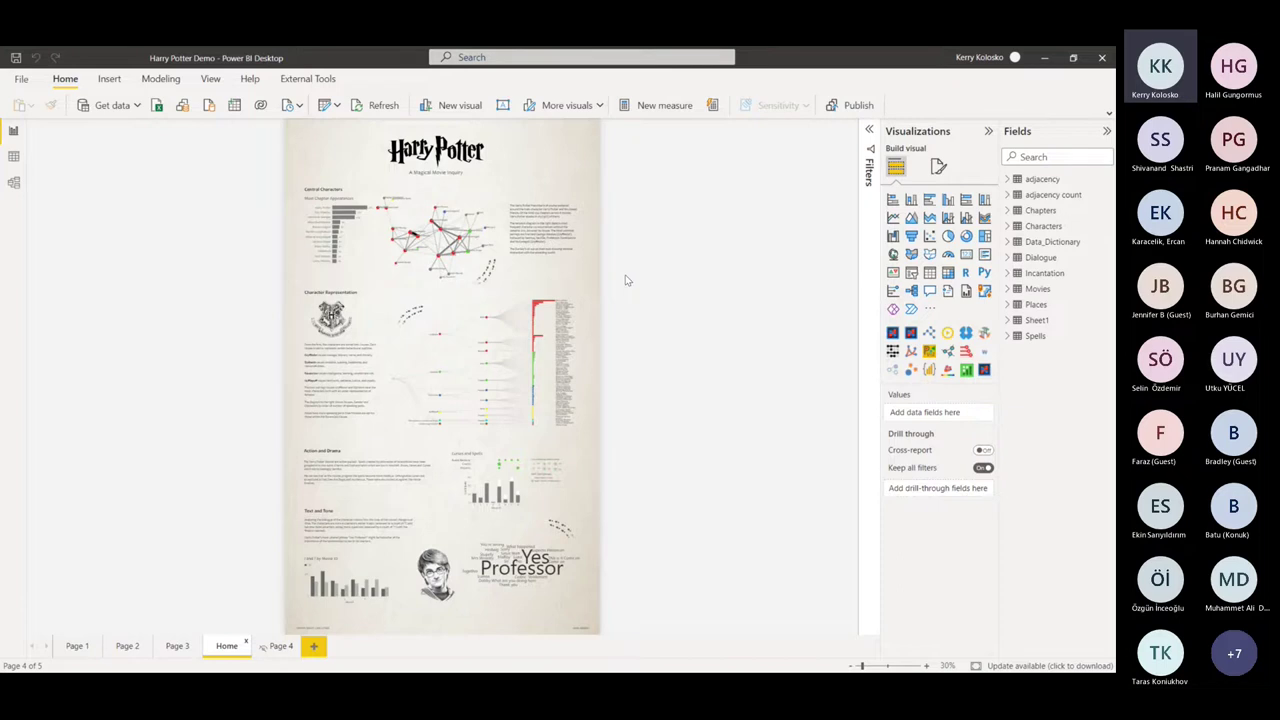
Inspect the fields of the Chapters table and the Characters table, collapsing each one after viewing
click(1040, 211)
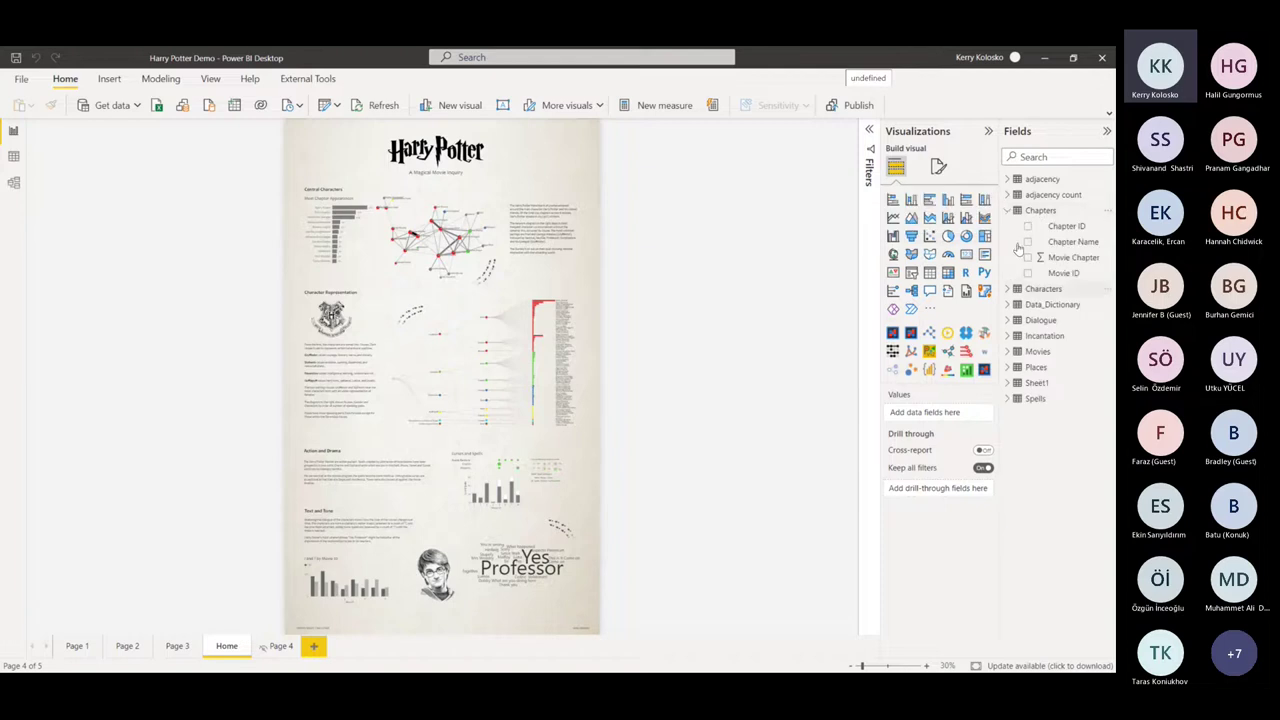
click(1008, 211)
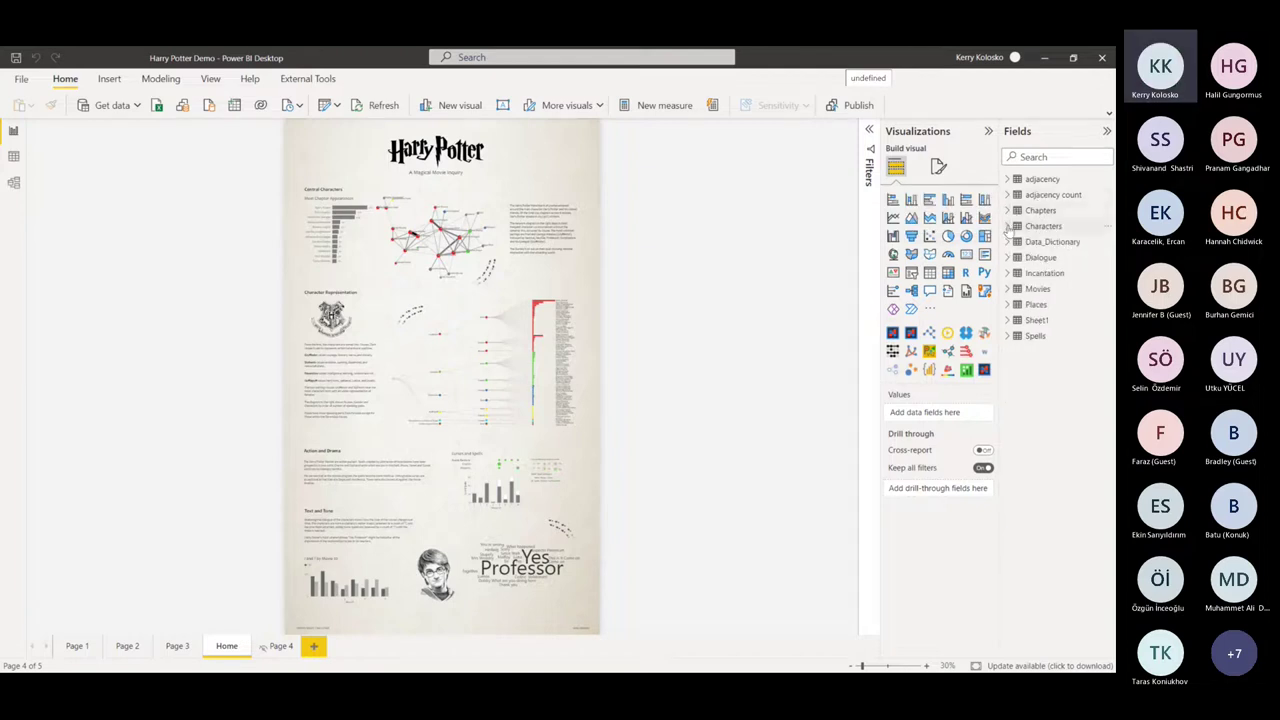
click(1008, 226)
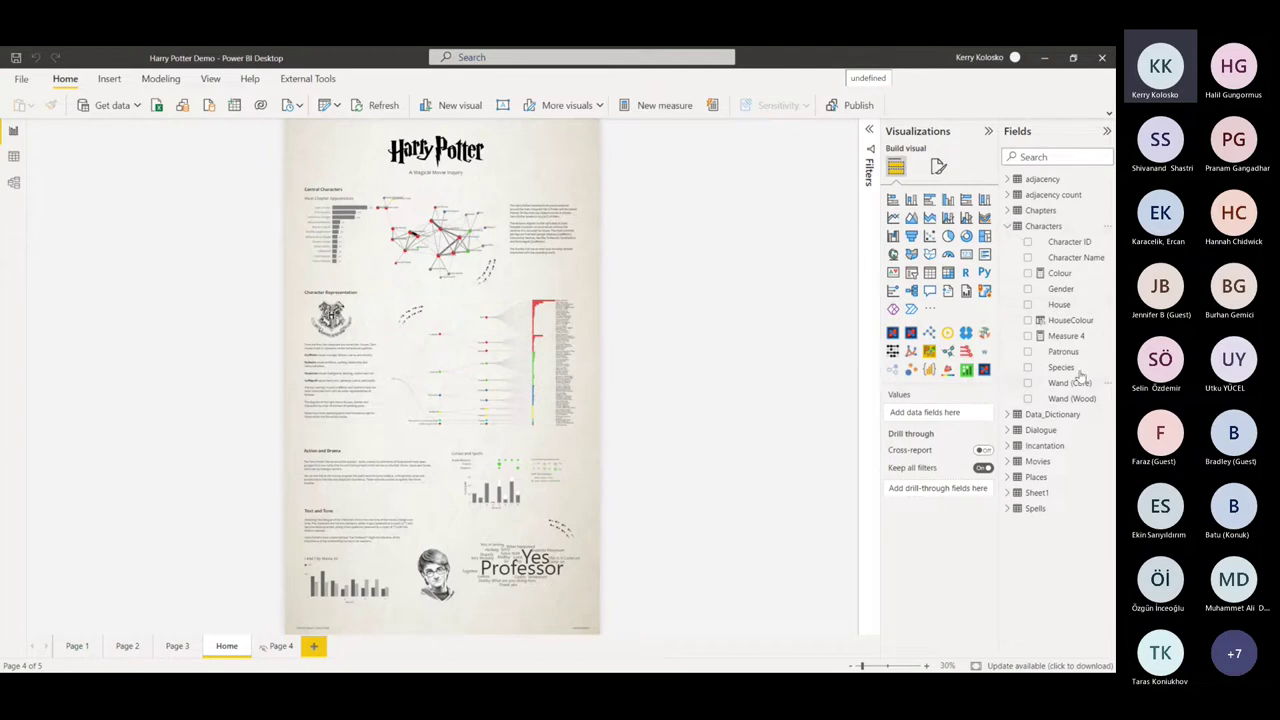
click(1007, 226)
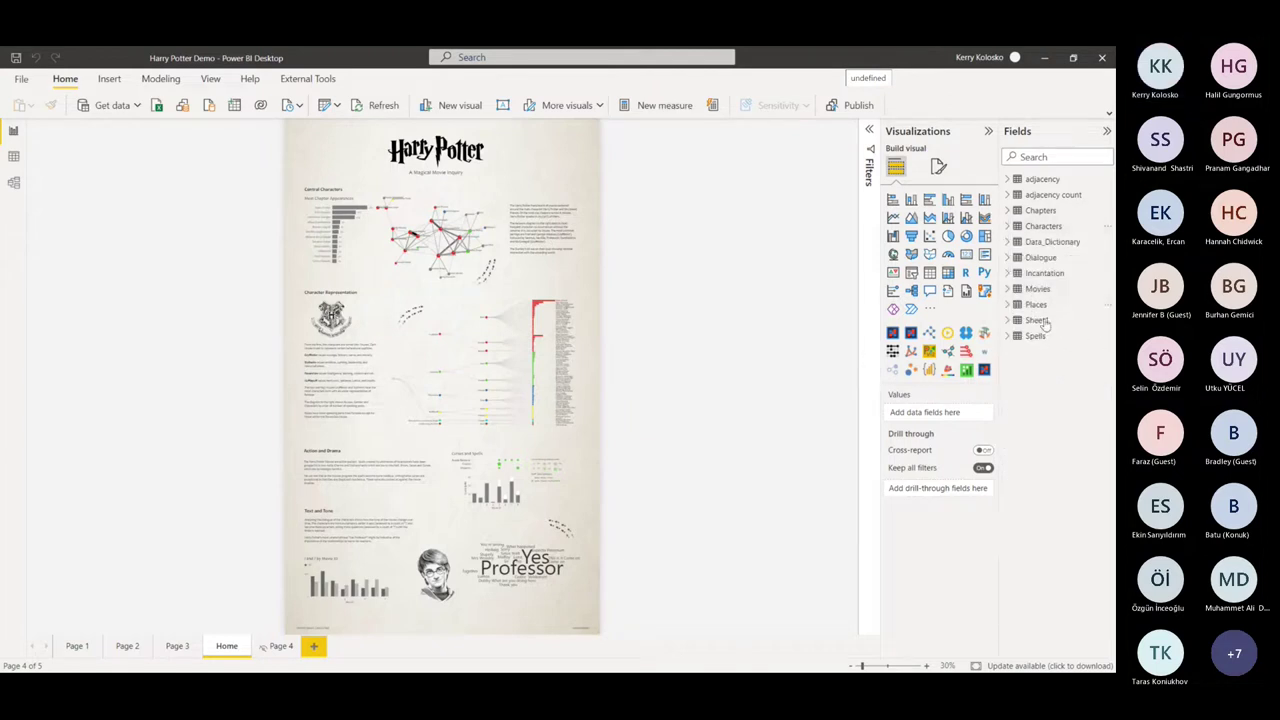
Widen the field list and inspect all the fields and measures of the Dialogue table, collapsing it when done
click(1007, 257)
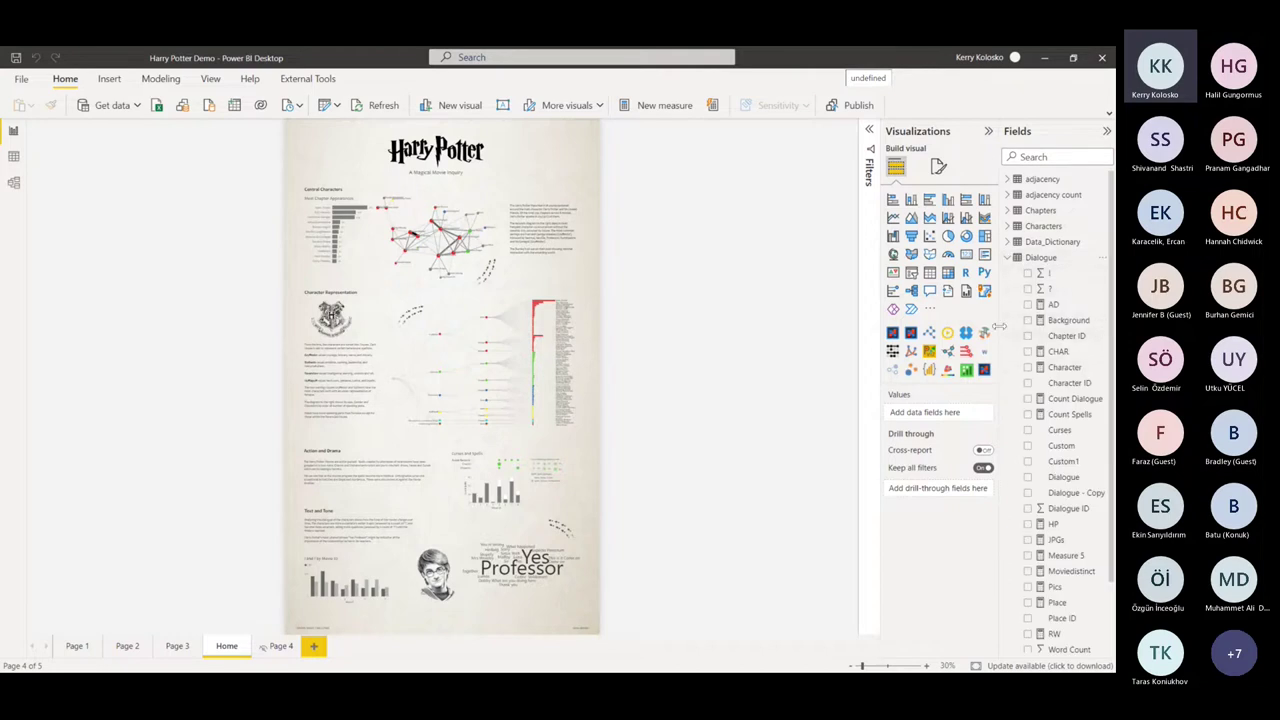
drag(999, 320, 921, 318)
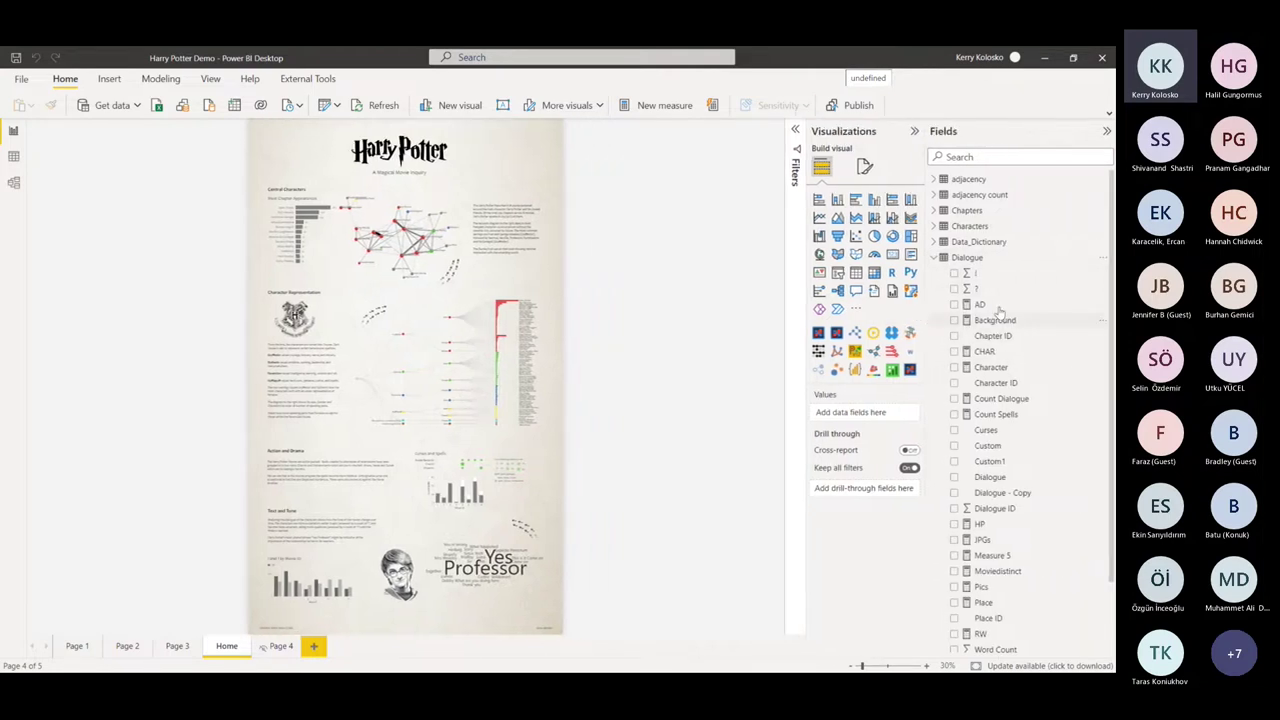
scroll(1037, 340, down, 2)
scroll(1040, 585, up, 2)
scroll(1021, 472, down, 2)
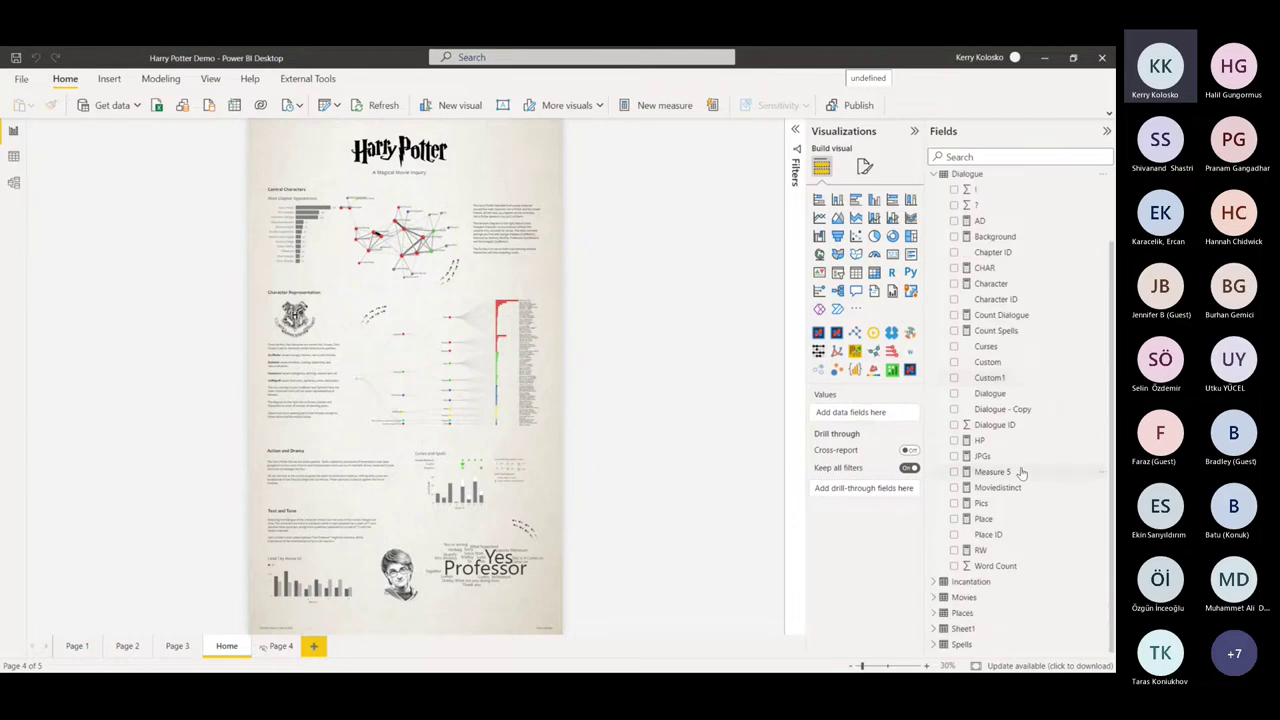
scroll(1021, 472, up, 2)
click(940, 257)
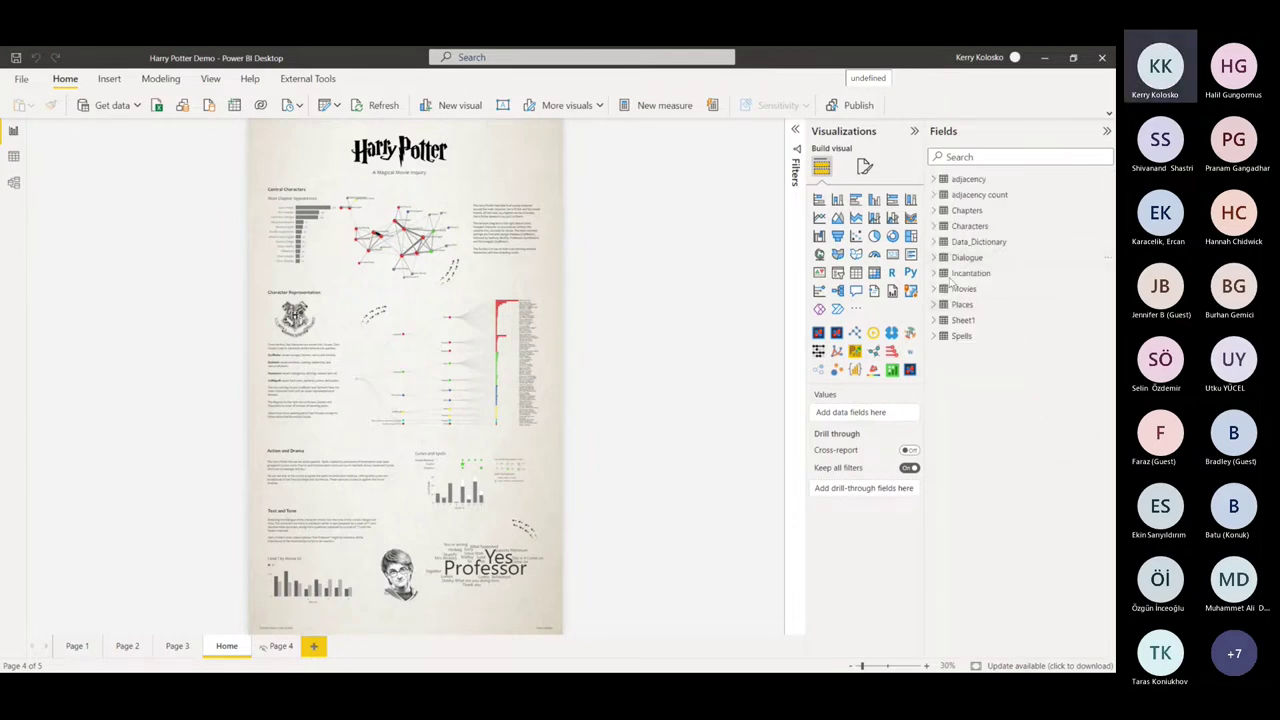
Inspect the fields of the Incantation, Movies, Places and Spells tables one after another
click(944, 273)
click(970, 273)
click(964, 288)
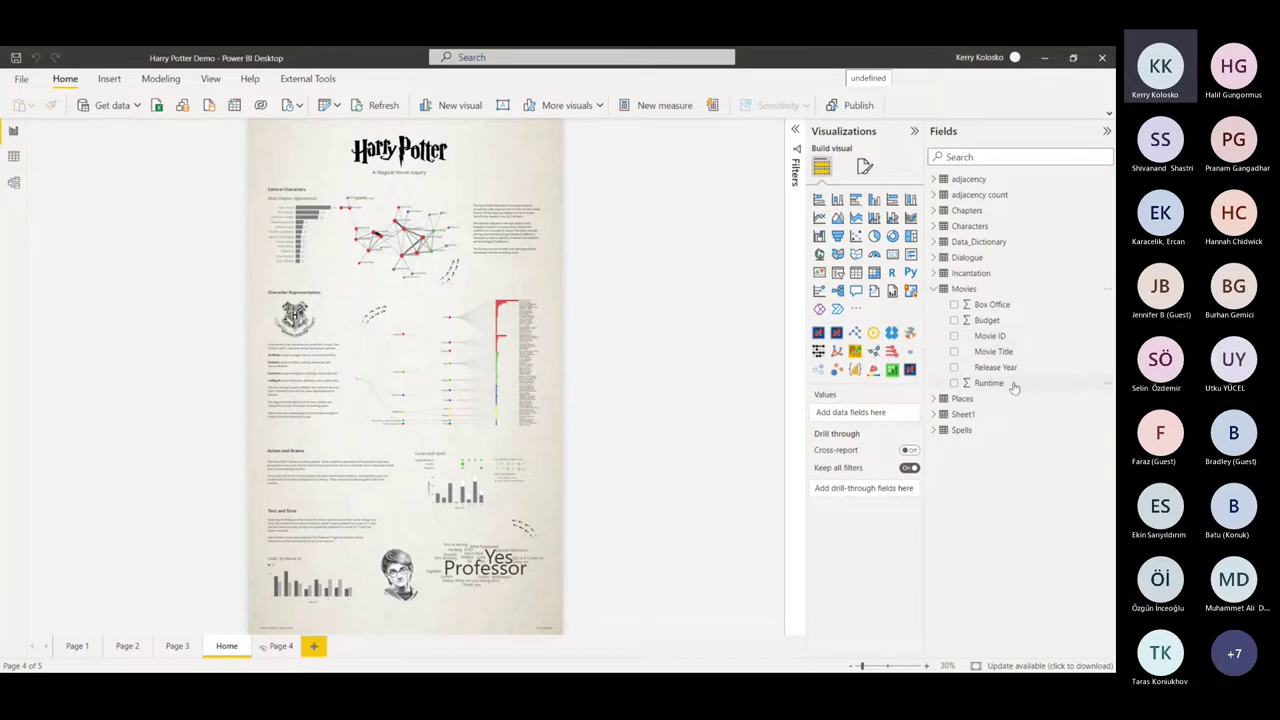
click(937, 289)
click(937, 304)
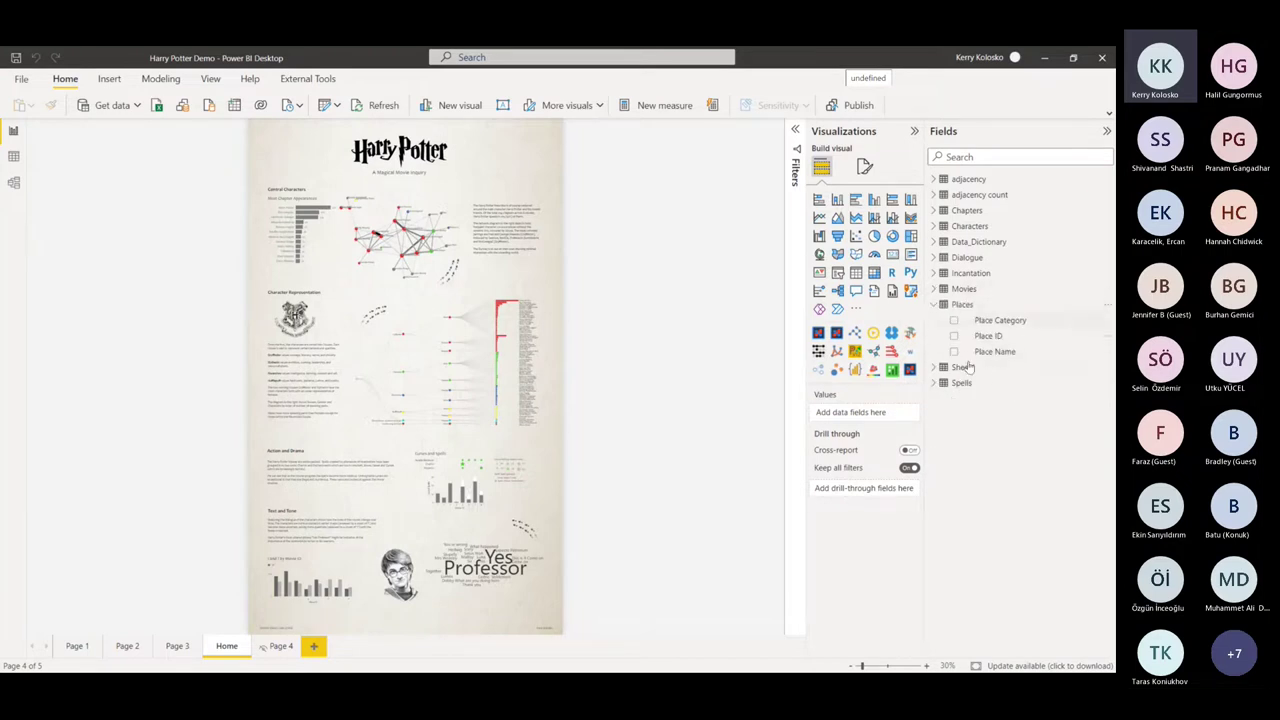
click(937, 304)
click(937, 336)
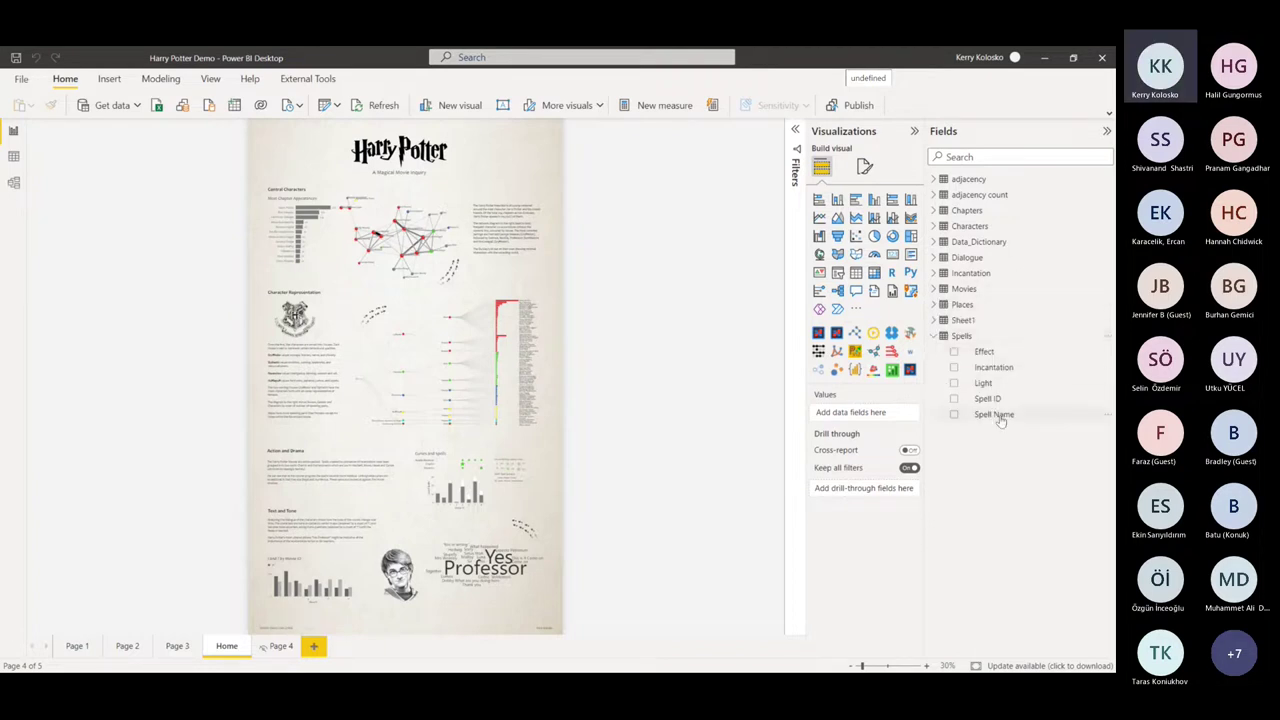
Collapse the Spells table, narrow the field list and review the questions on Page 1
click(937, 336)
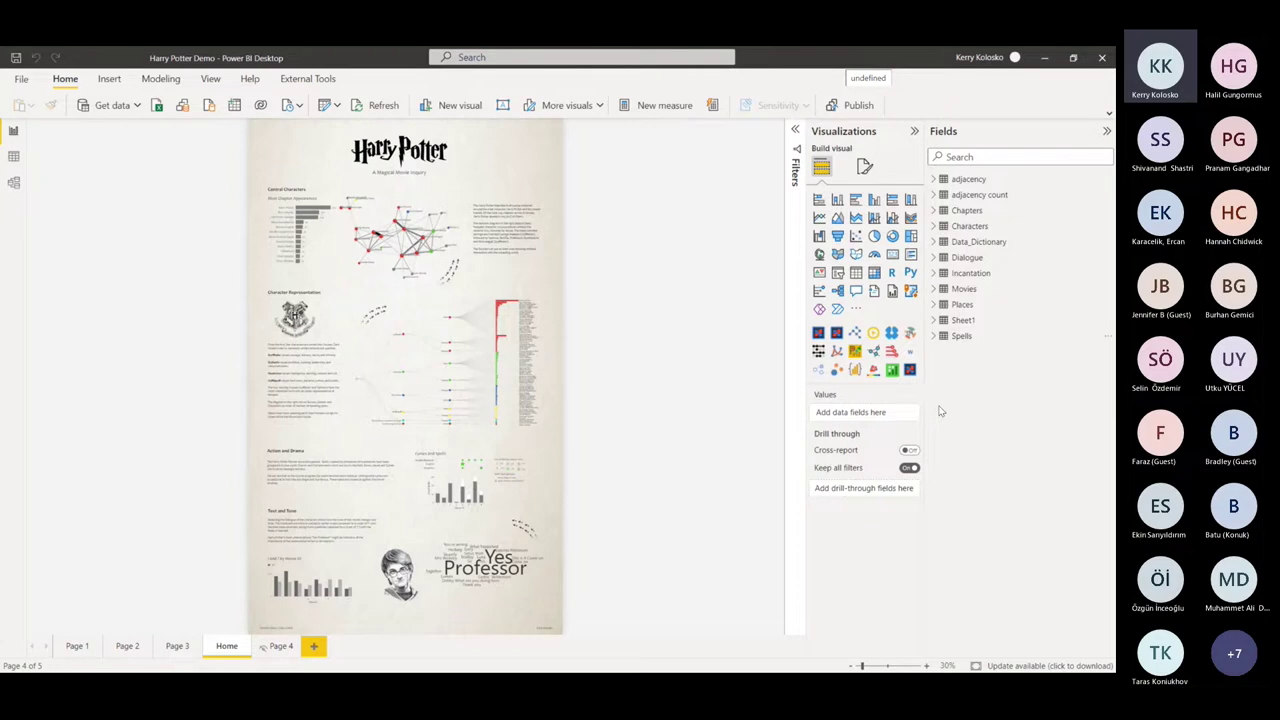
drag(928, 400, 975, 389)
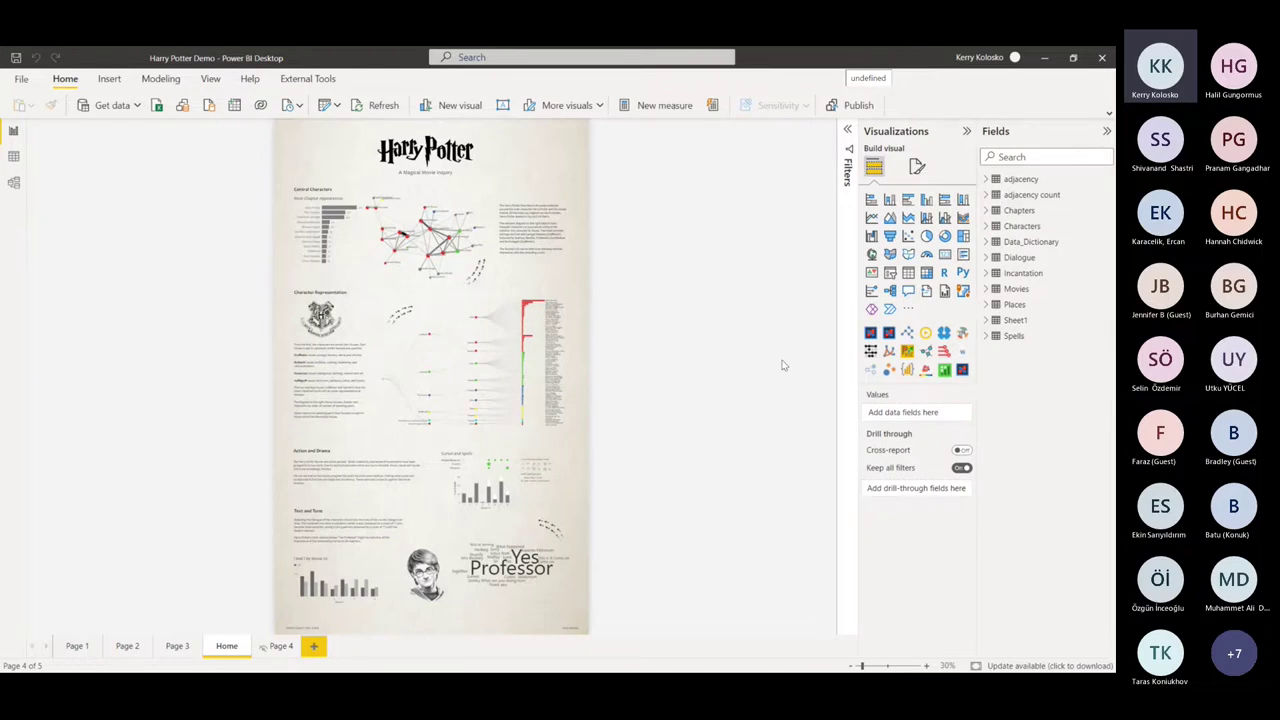
click(75, 646)
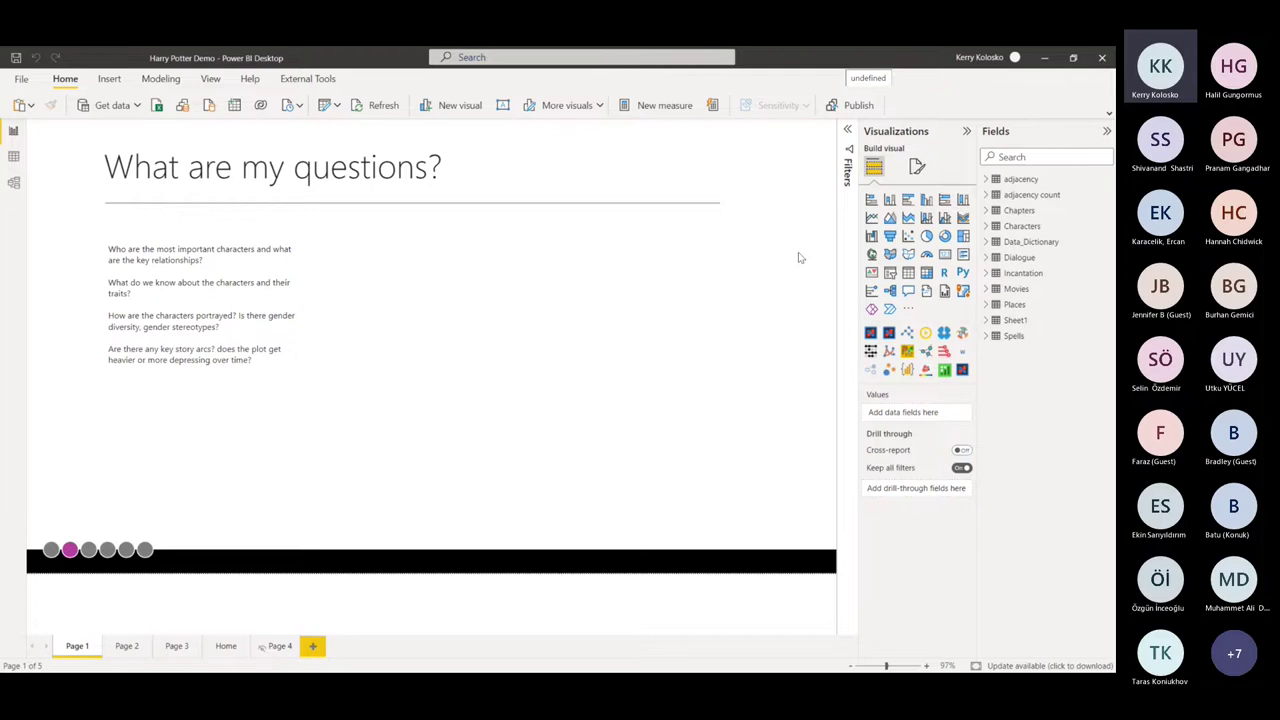
Review how Page 2 matches each question to an analysis, and check the fields of the Spells table, collapsing it when done
click(127, 646)
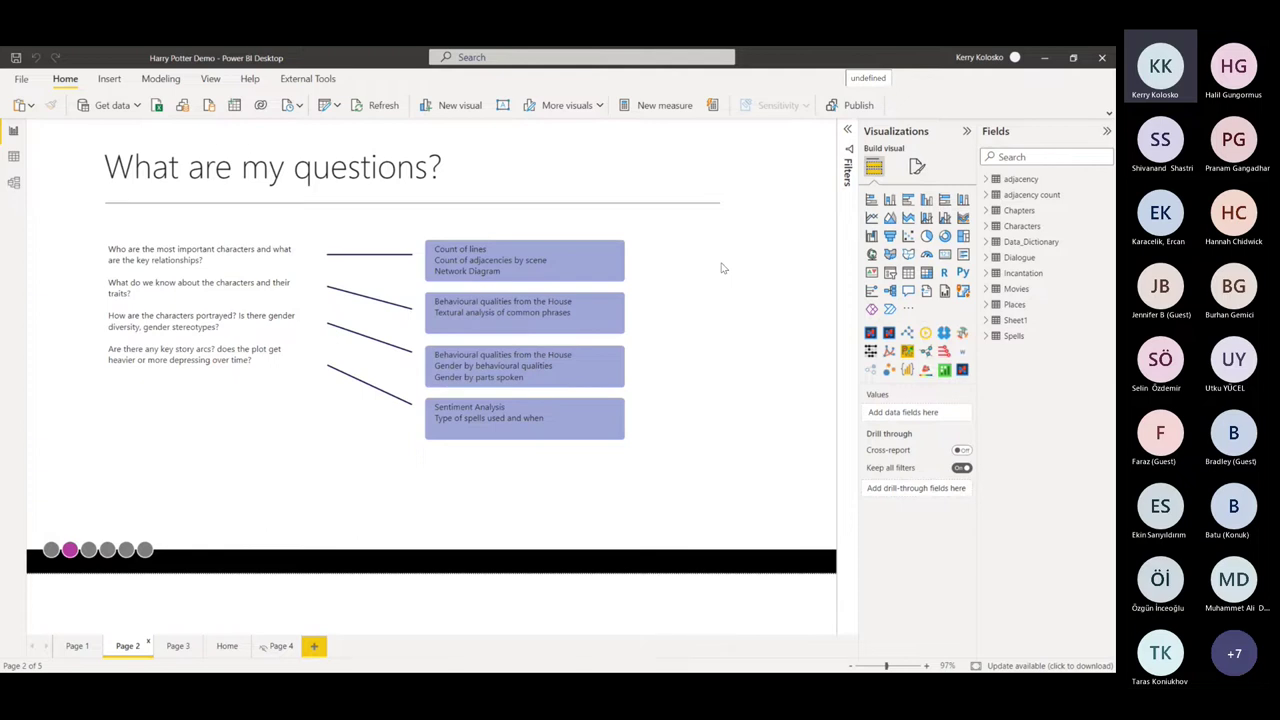
click(986, 336)
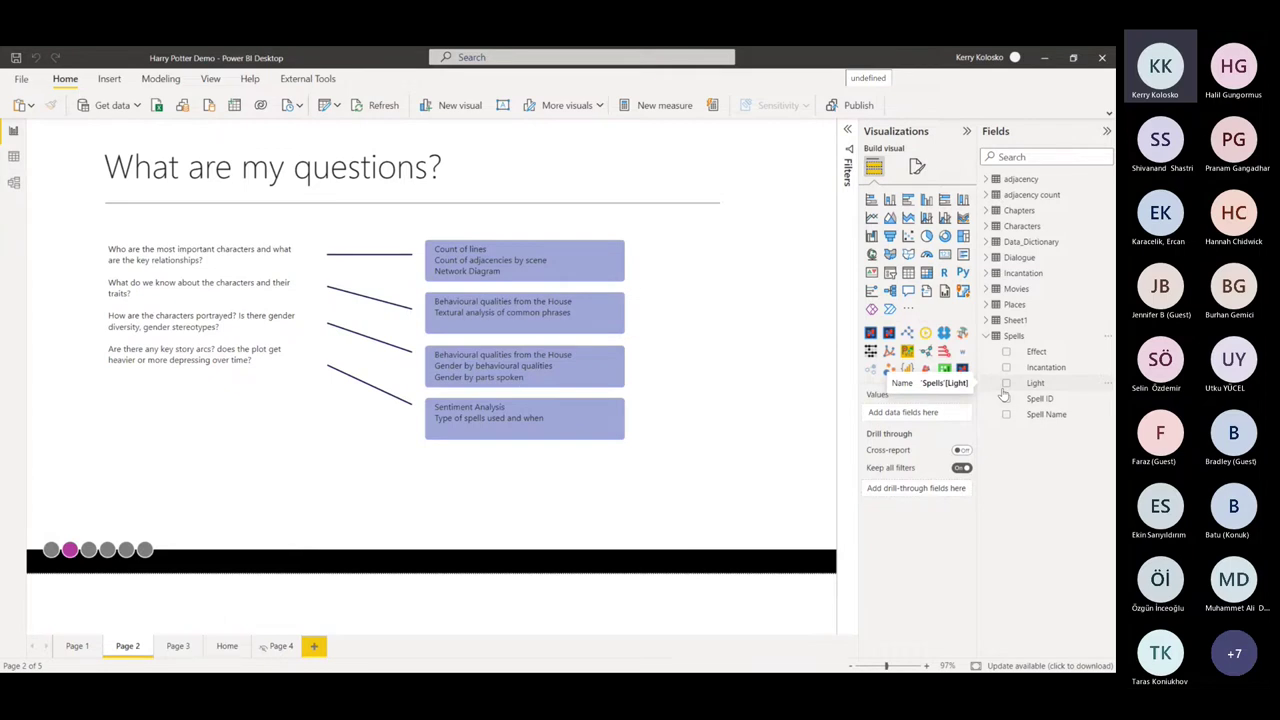
click(987, 340)
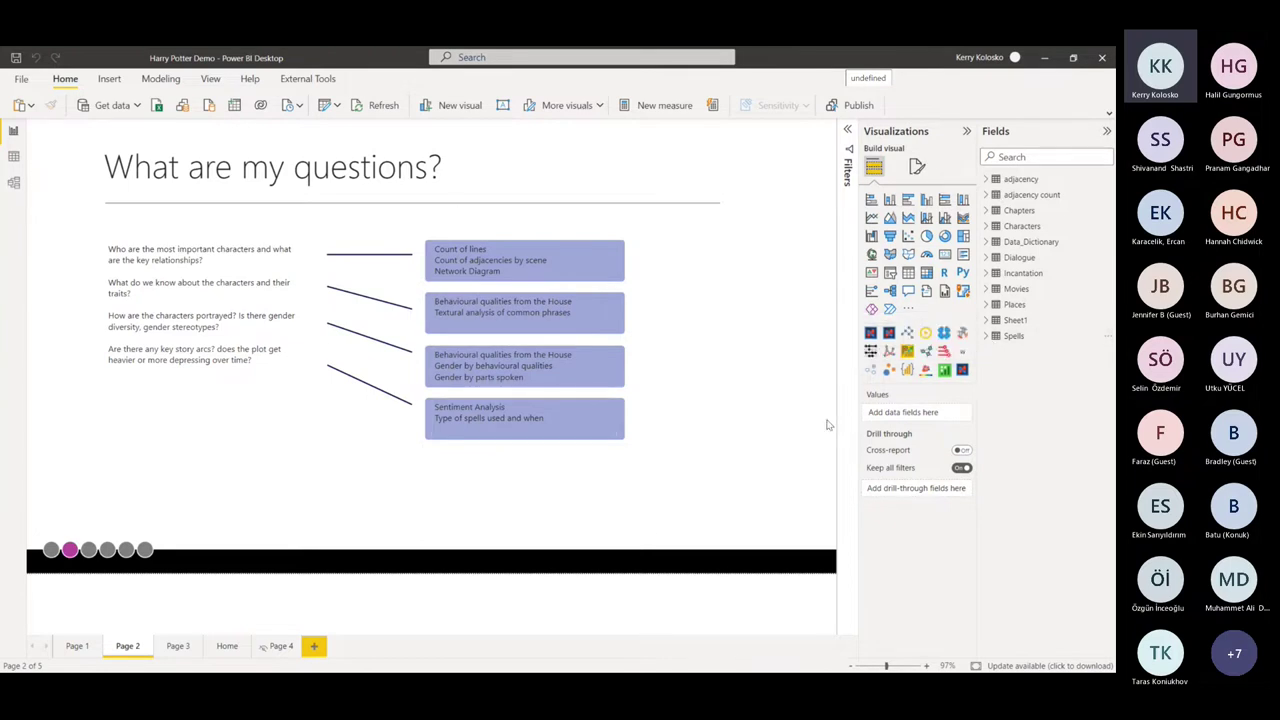
View the map images on Page 3, return to the Home page and fit its view to width
click(178, 646)
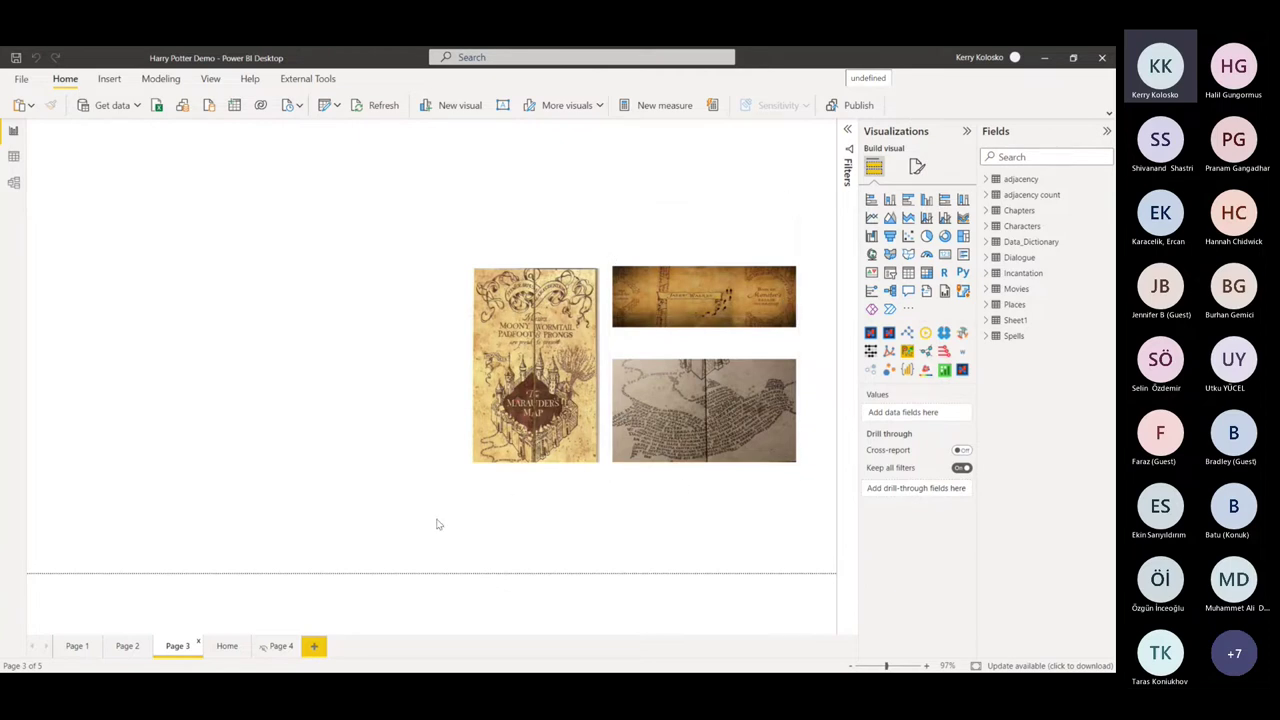
click(227, 646)
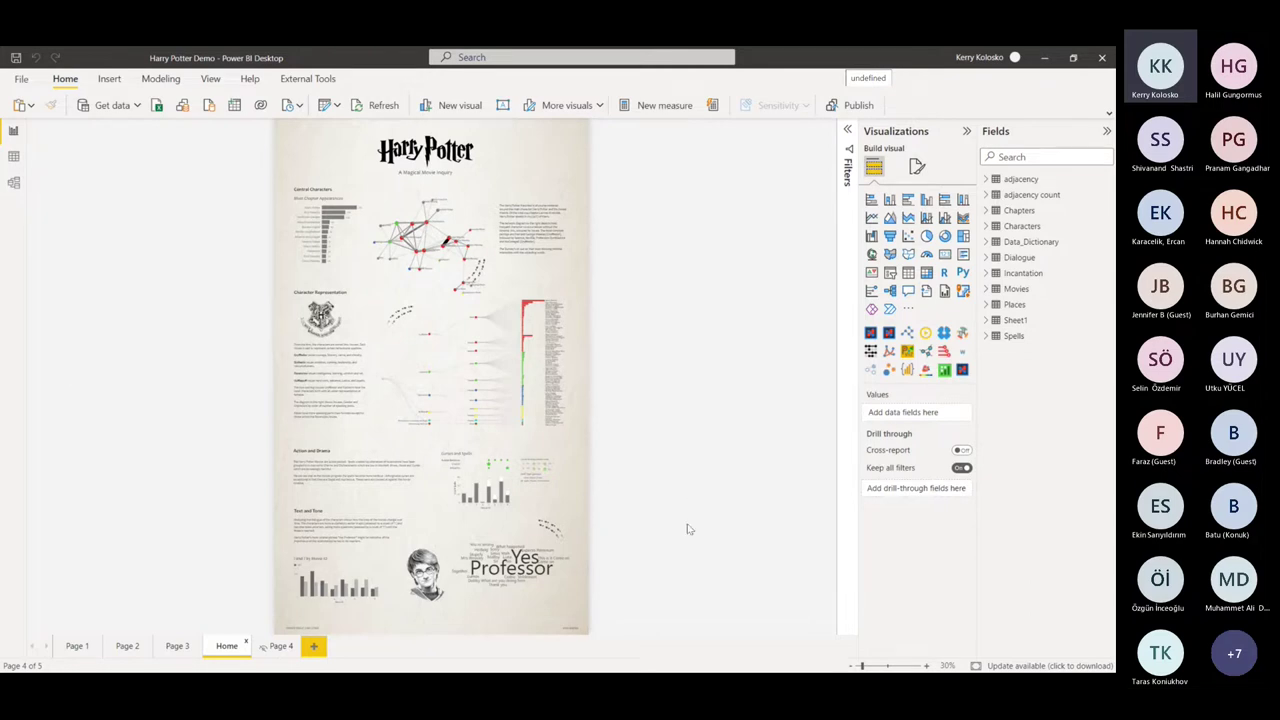
click(210, 78)
click(319, 106)
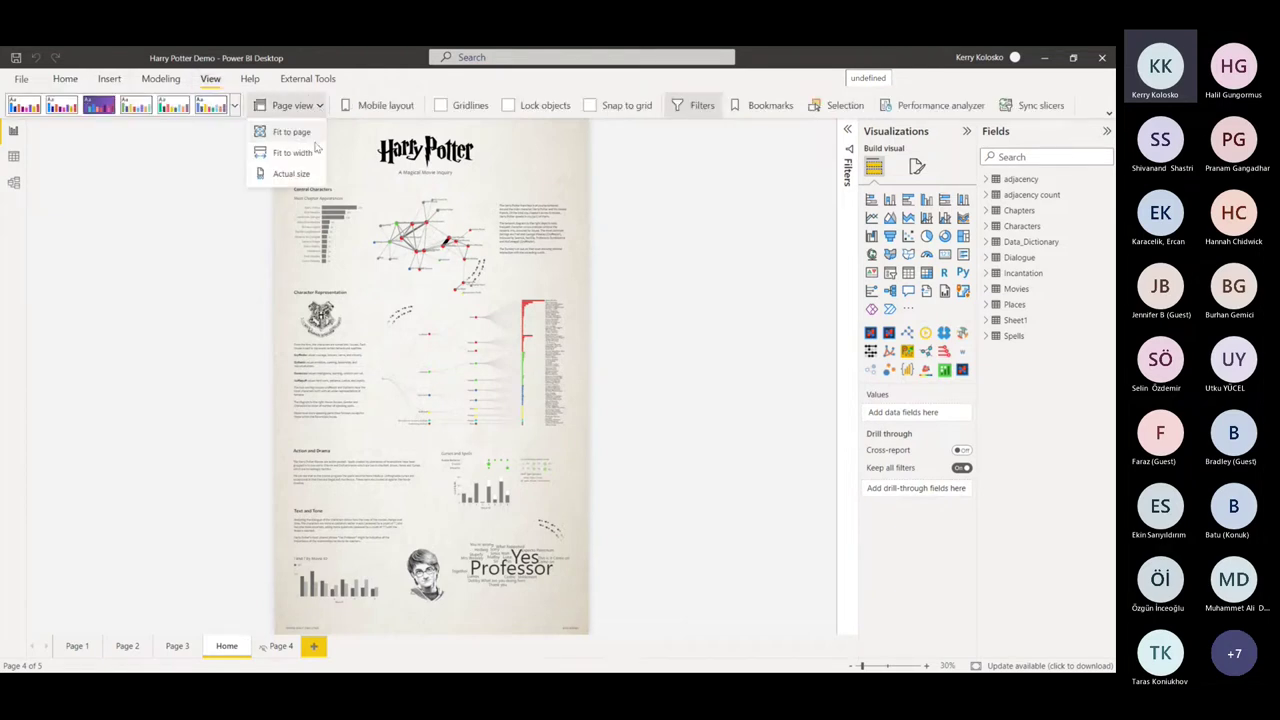
click(300, 153)
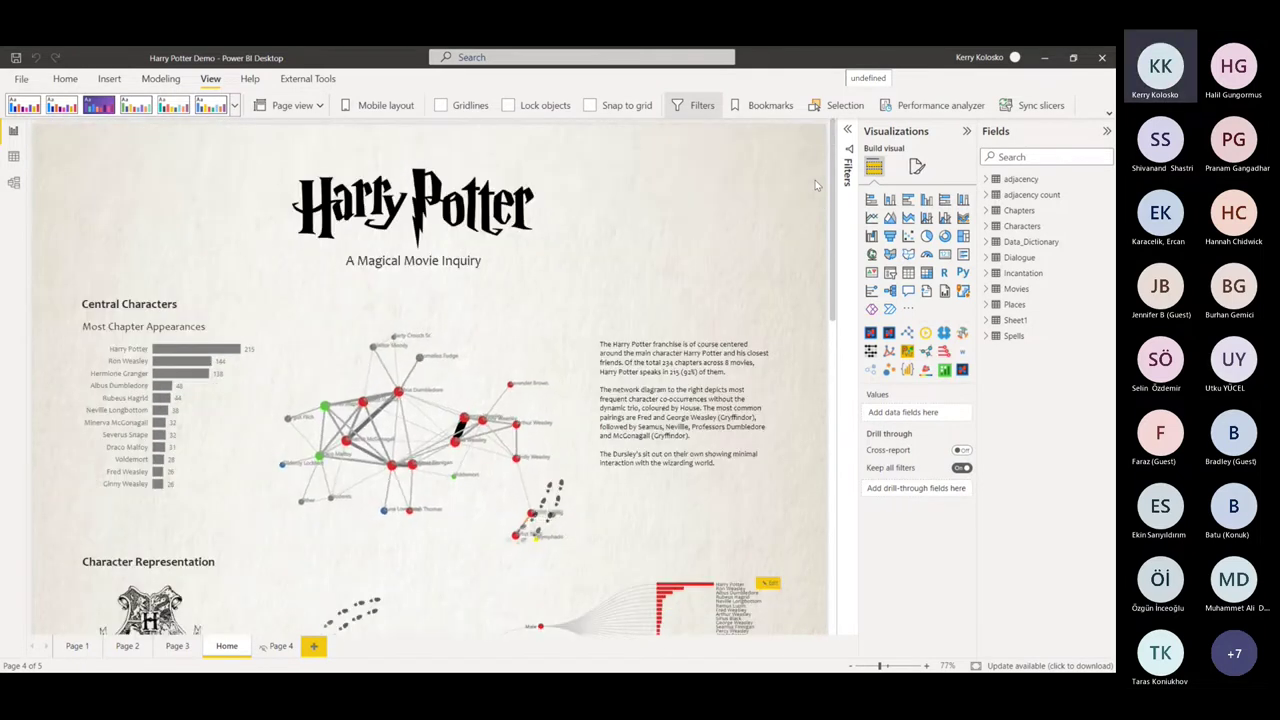
Examine the Most Chapter Appearances chart and reposition the character network diagram so all its clusters fit inside the visual, deselecting it when done
scroll(815, 180, down, 1)
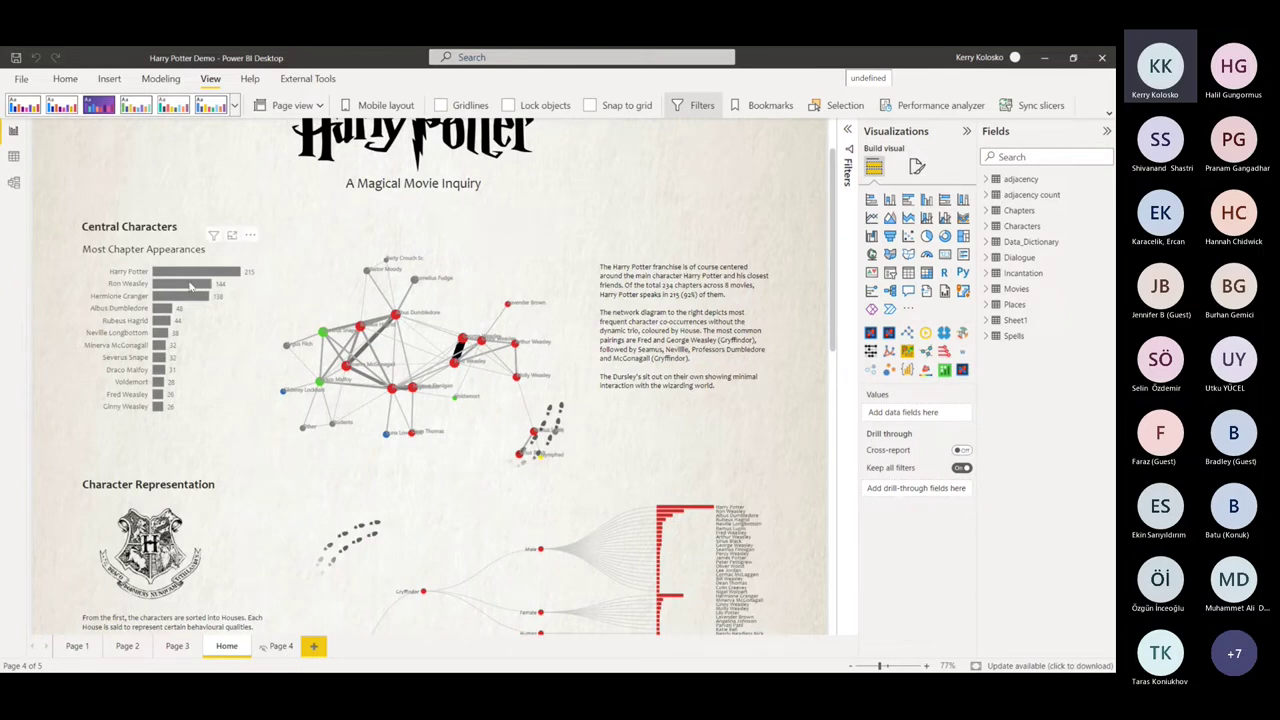
mouse_move(193, 299)
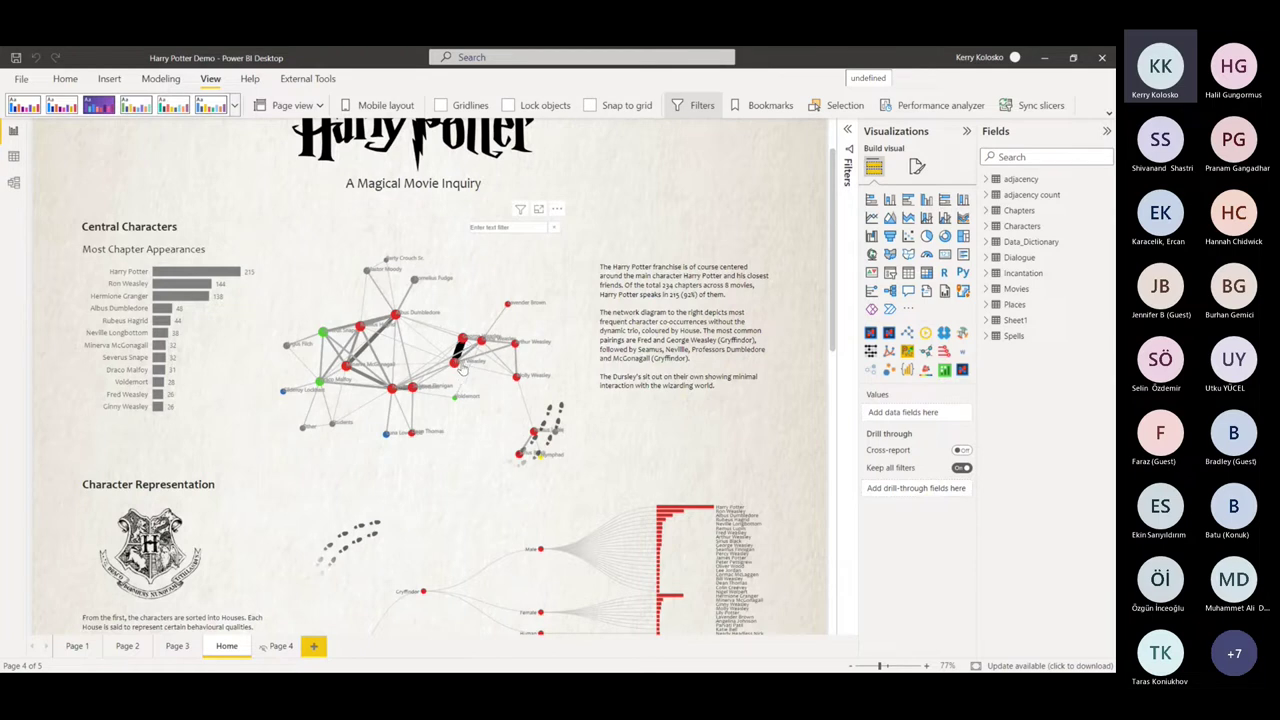
mouse_move(396, 322)
mouse_down()
mouse_move(431, 318)
mouse_move(394, 312)
mouse_up()
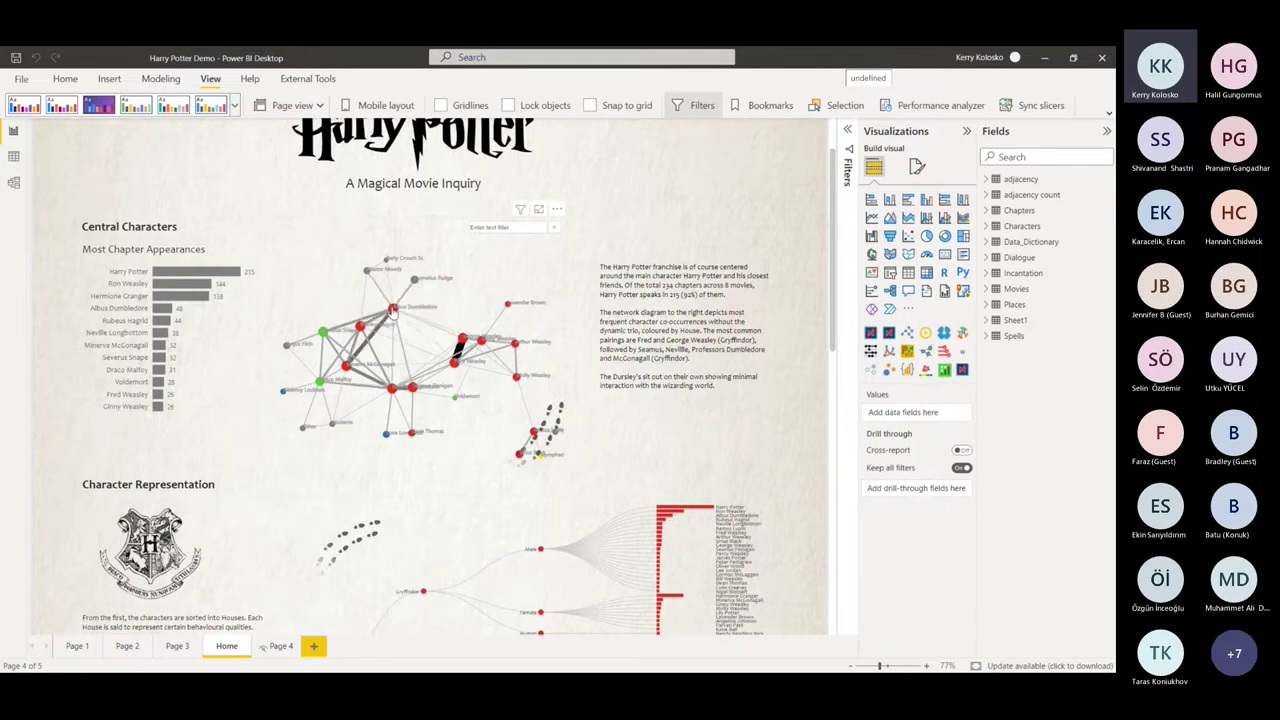
click(394, 310)
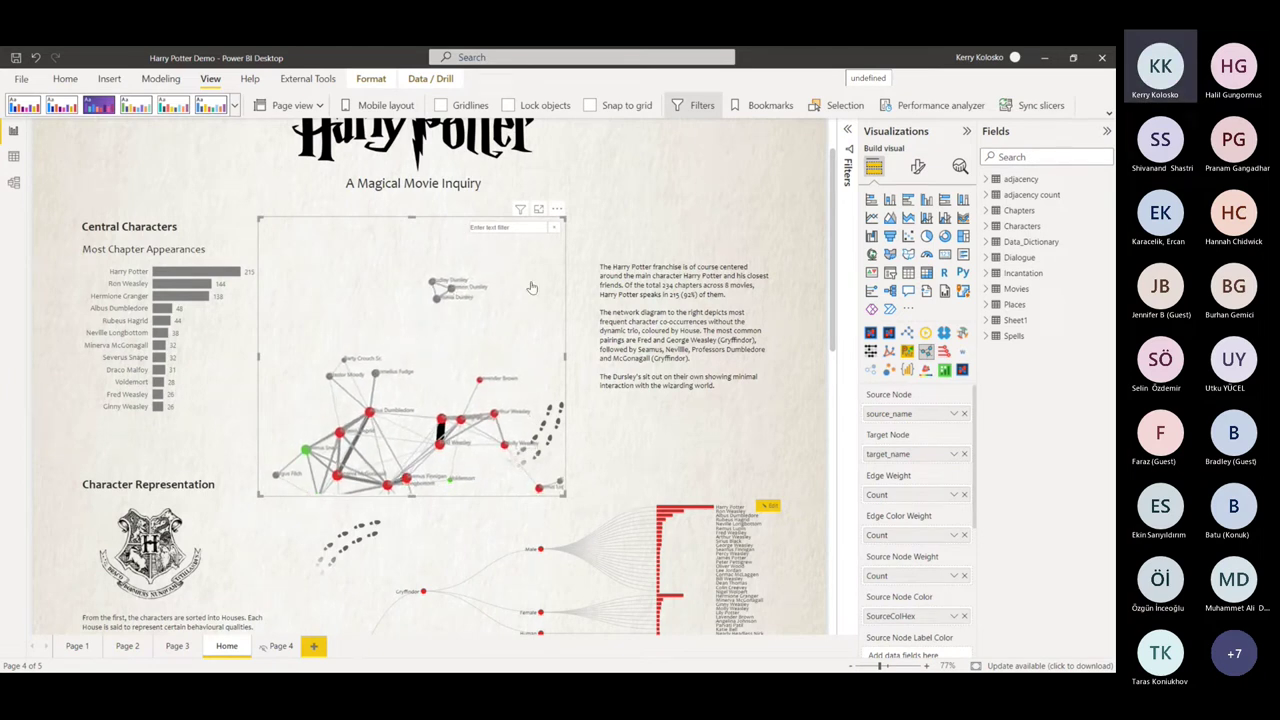
drag(469, 473, 454, 428)
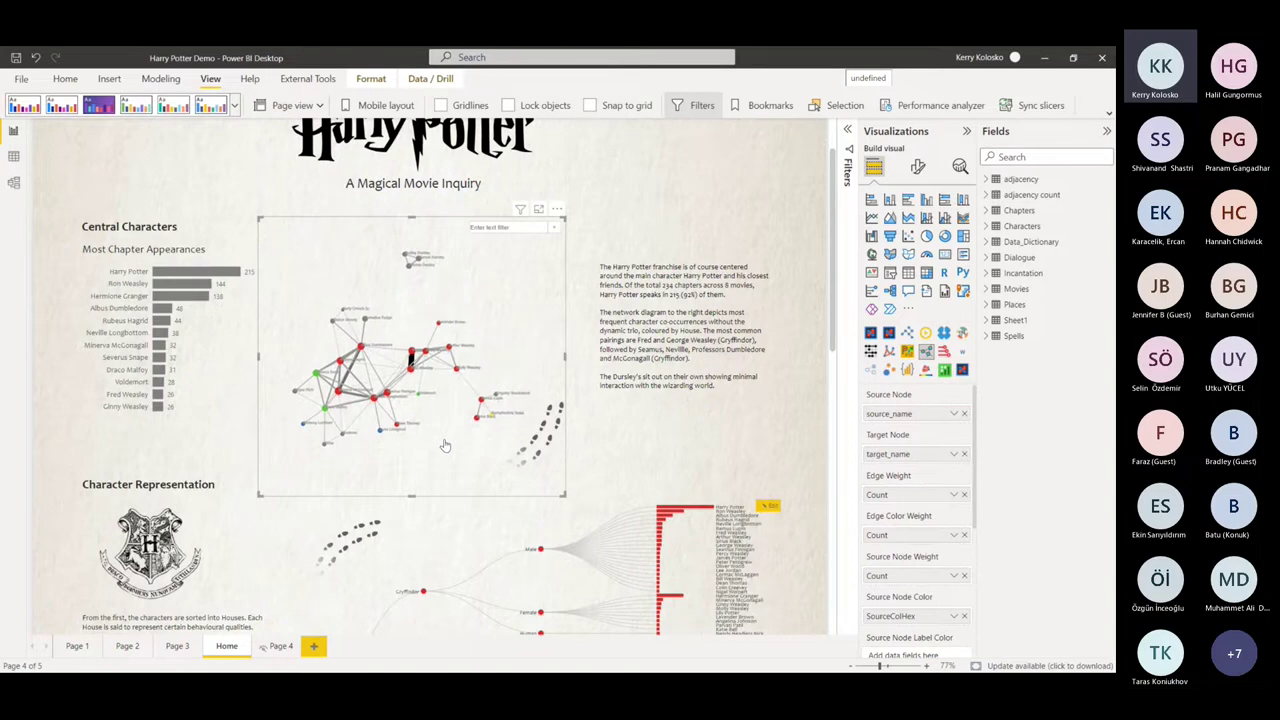
click(725, 405)
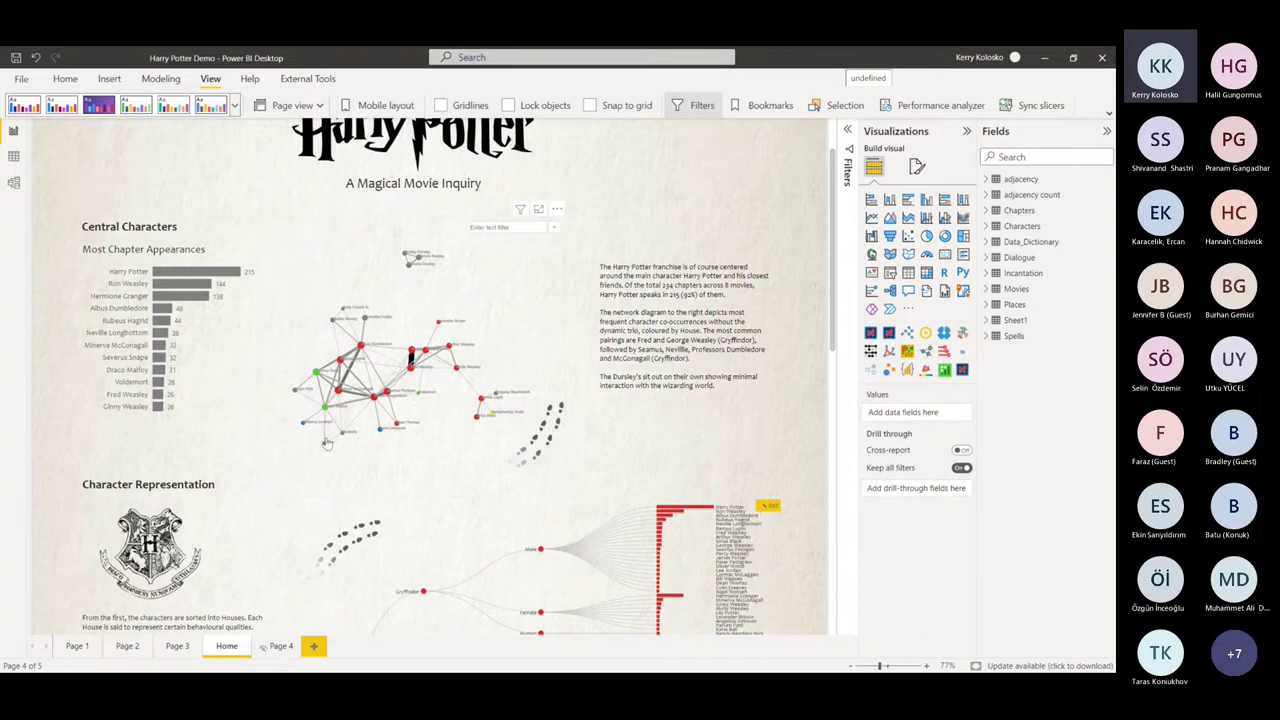
Examine the Character Representation section and highlight the Gryffindor line in its House descriptions, deselecting the text box when done
scroll(776, 447, down, 1)
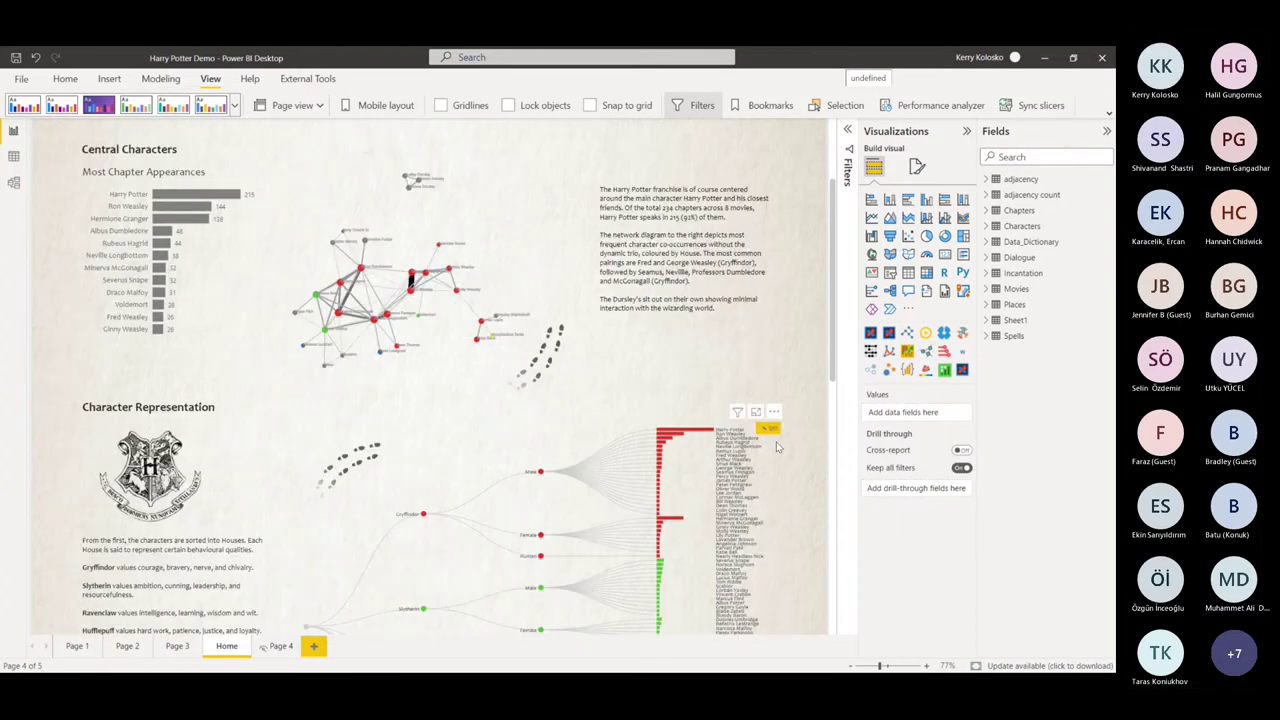
scroll(776, 447, up, 1)
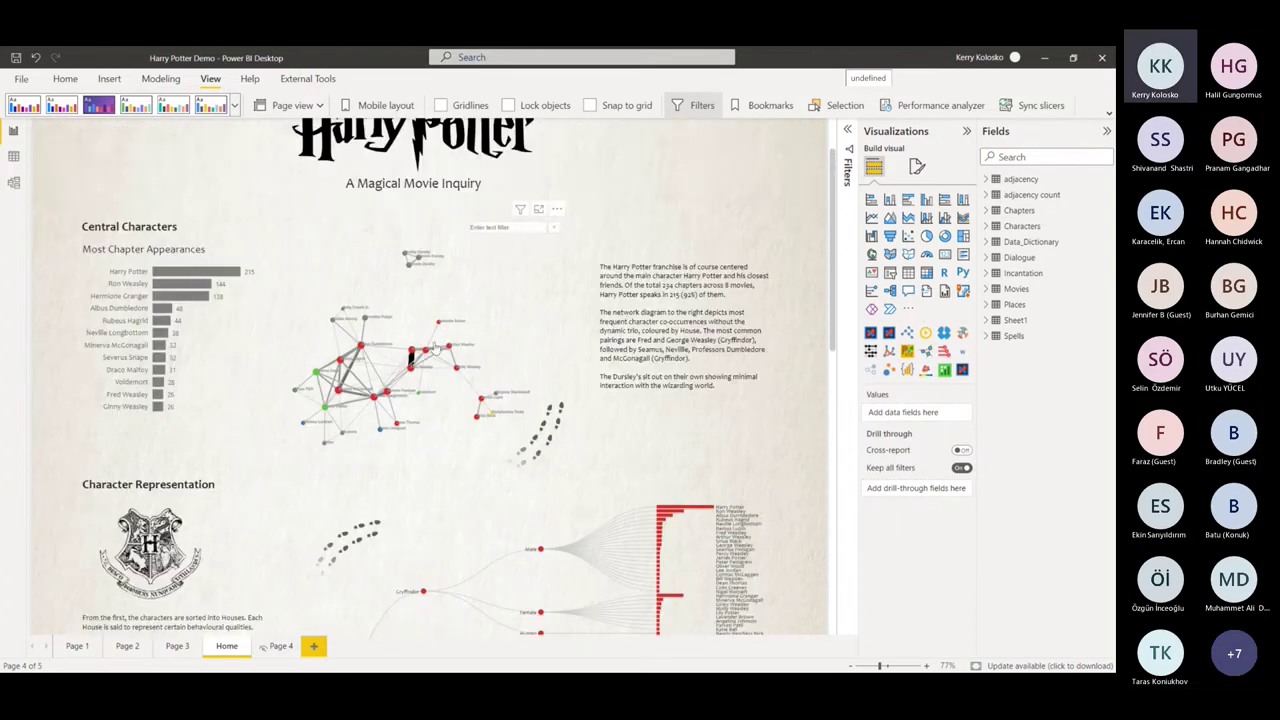
scroll(793, 434, down, 3)
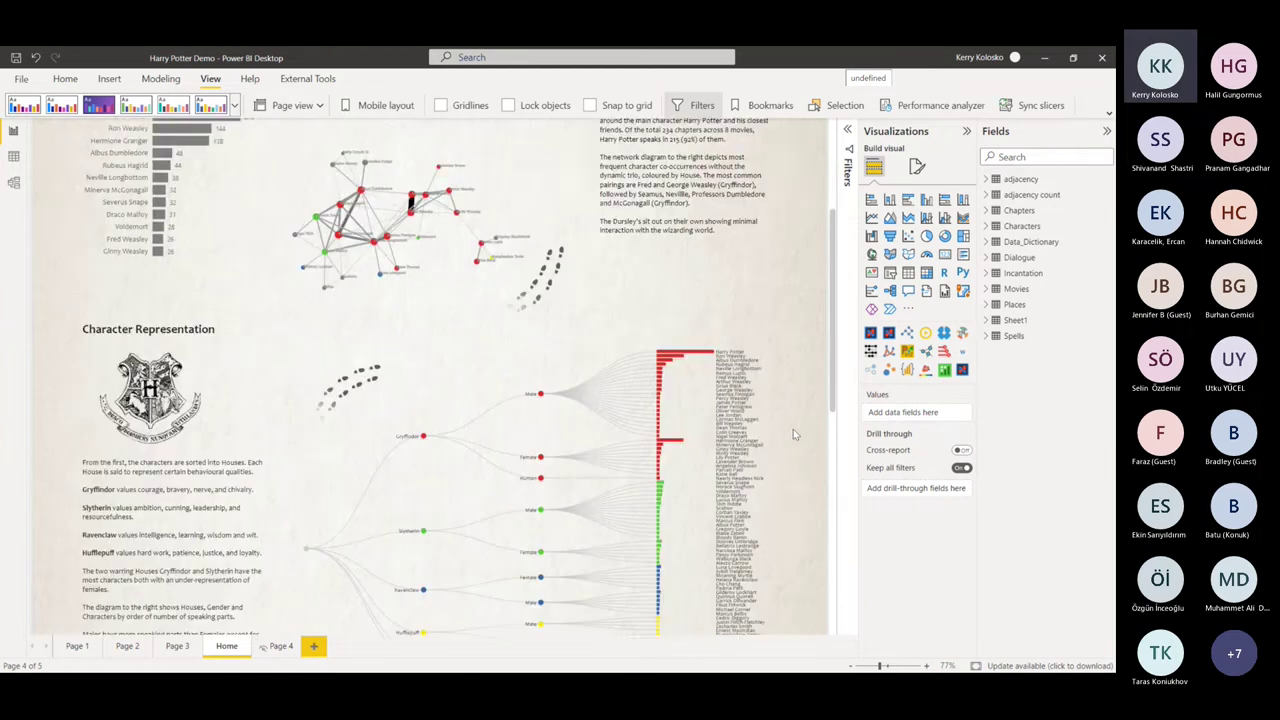
scroll(793, 429, down, 1)
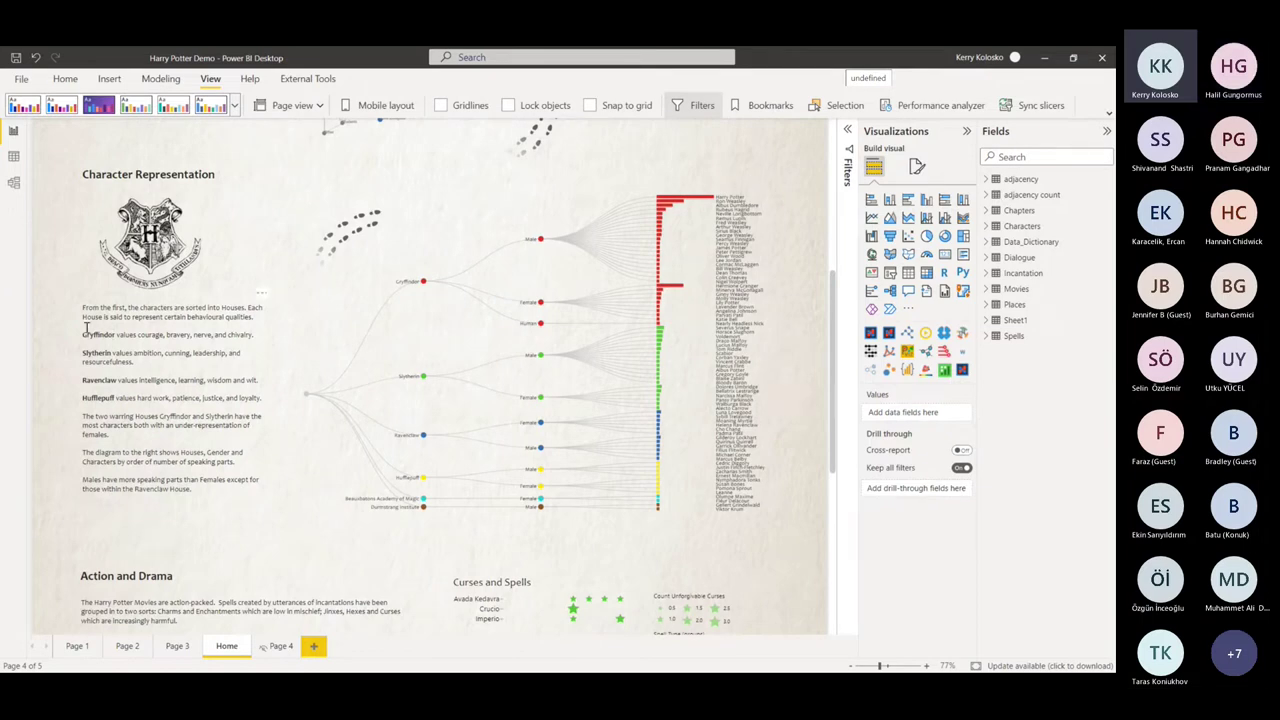
drag(119, 337, 256, 337)
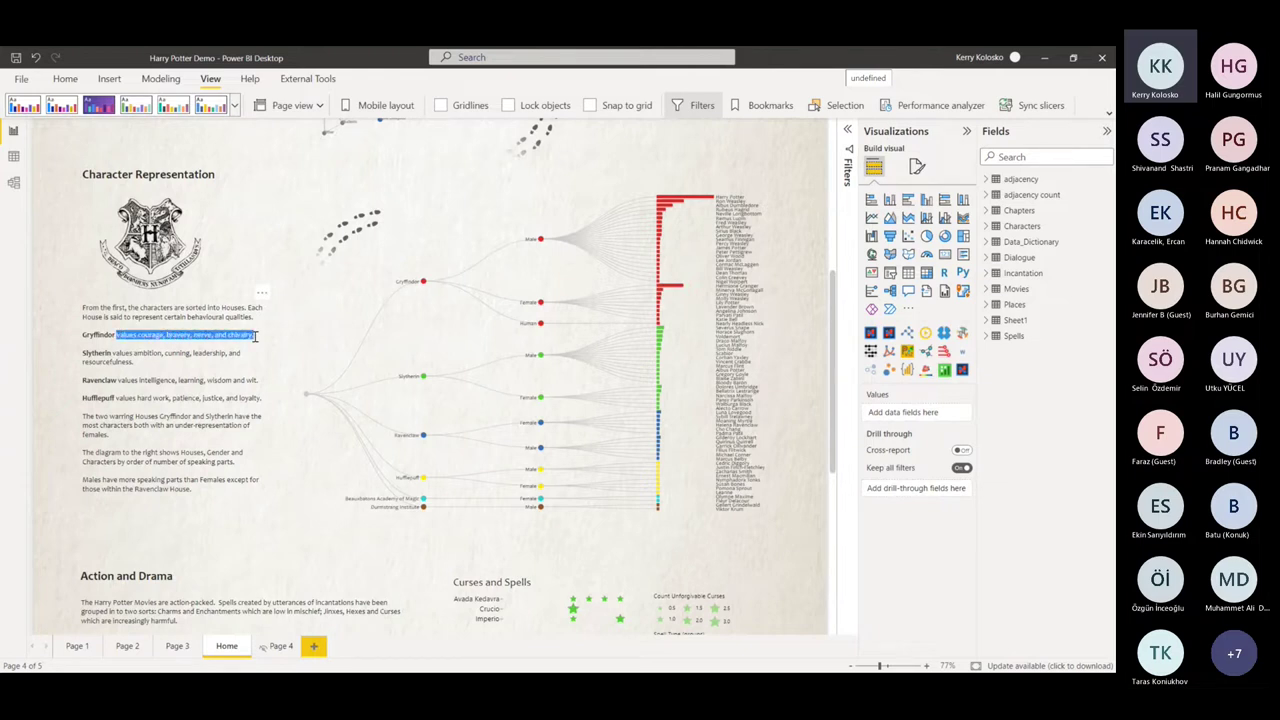
click(256, 337)
double_click(236, 334)
click(263, 337)
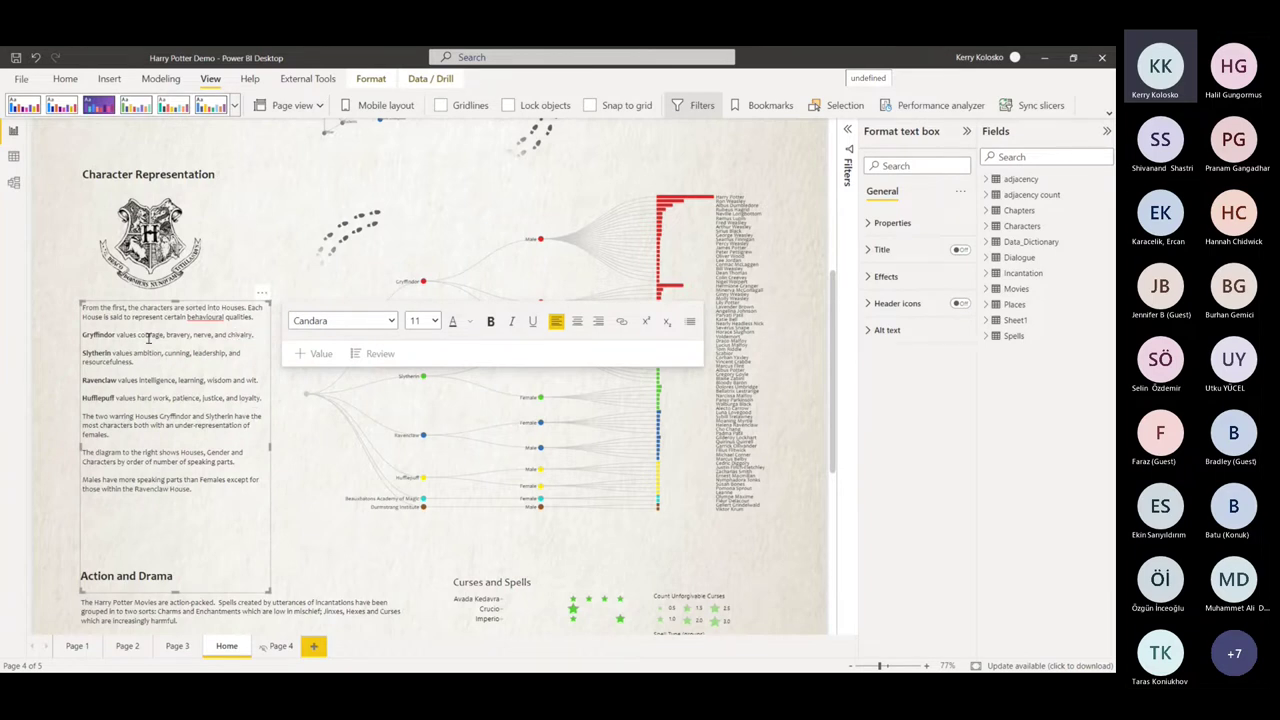
click(212, 334)
drag(263, 335, 84, 334)
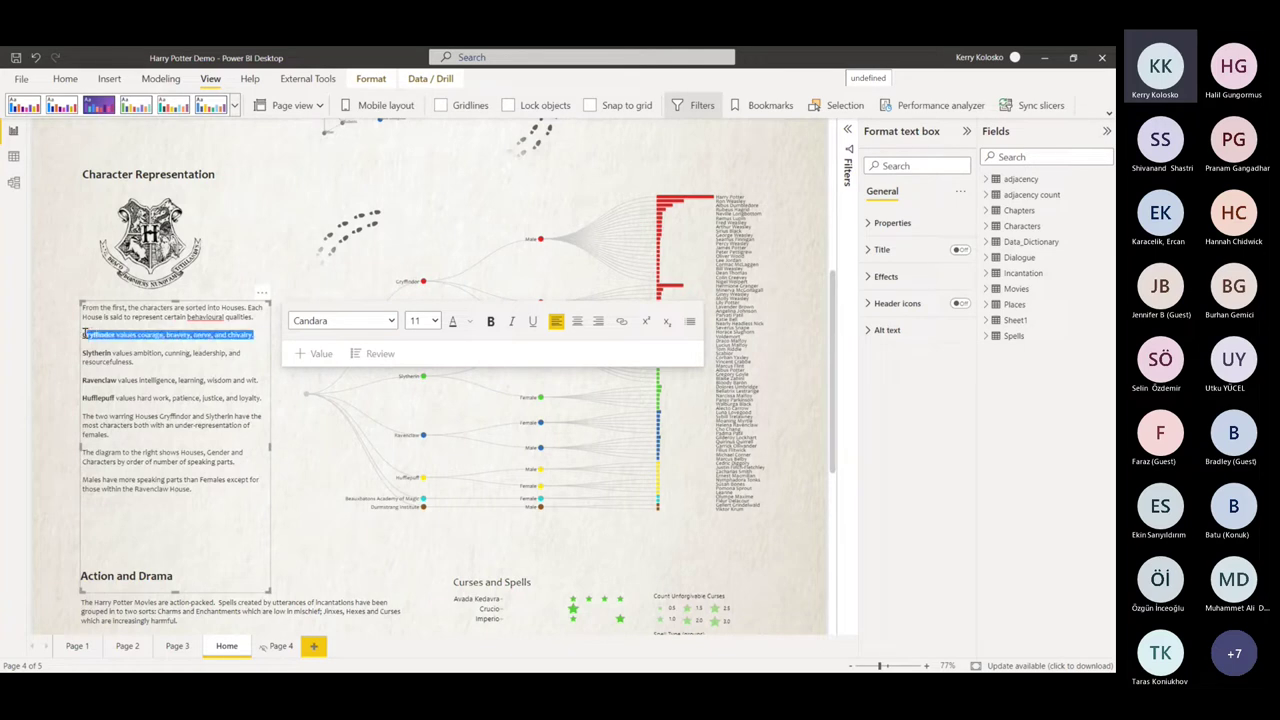
click(72, 335)
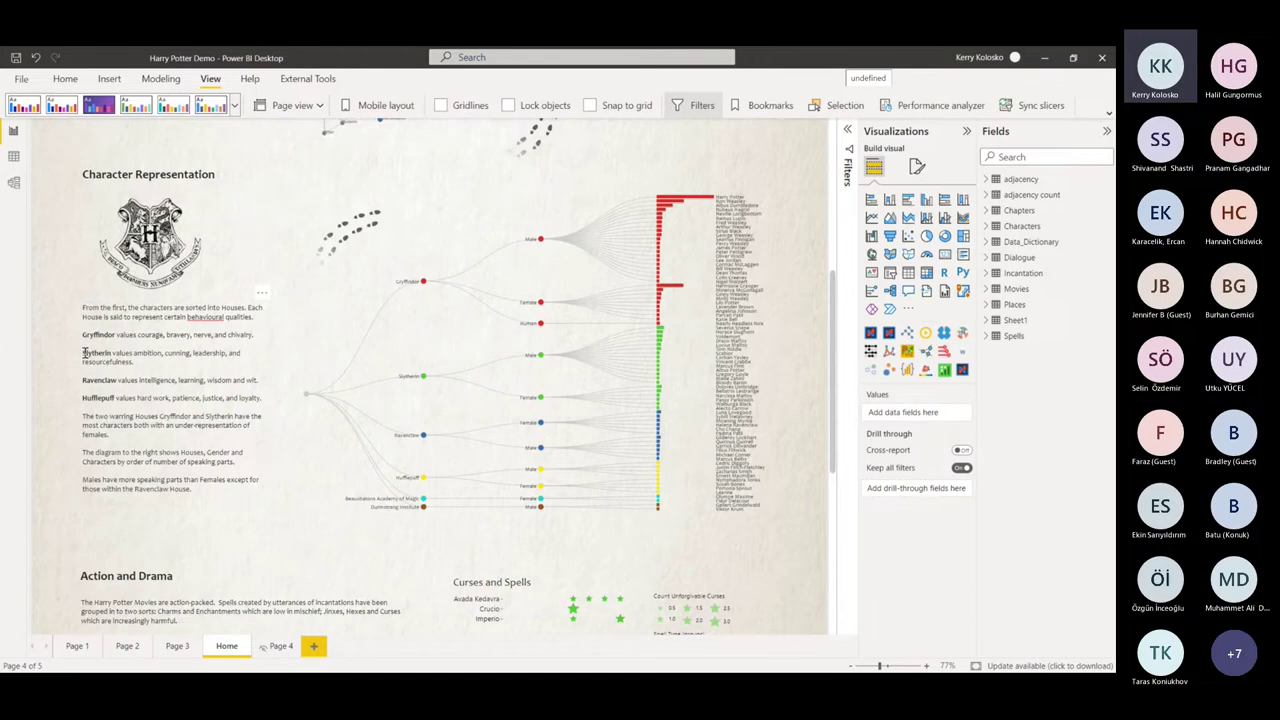
Try to highlight the Slytherin line in the House descriptions, and deselect the text box when done
drag(135, 354, 157, 357)
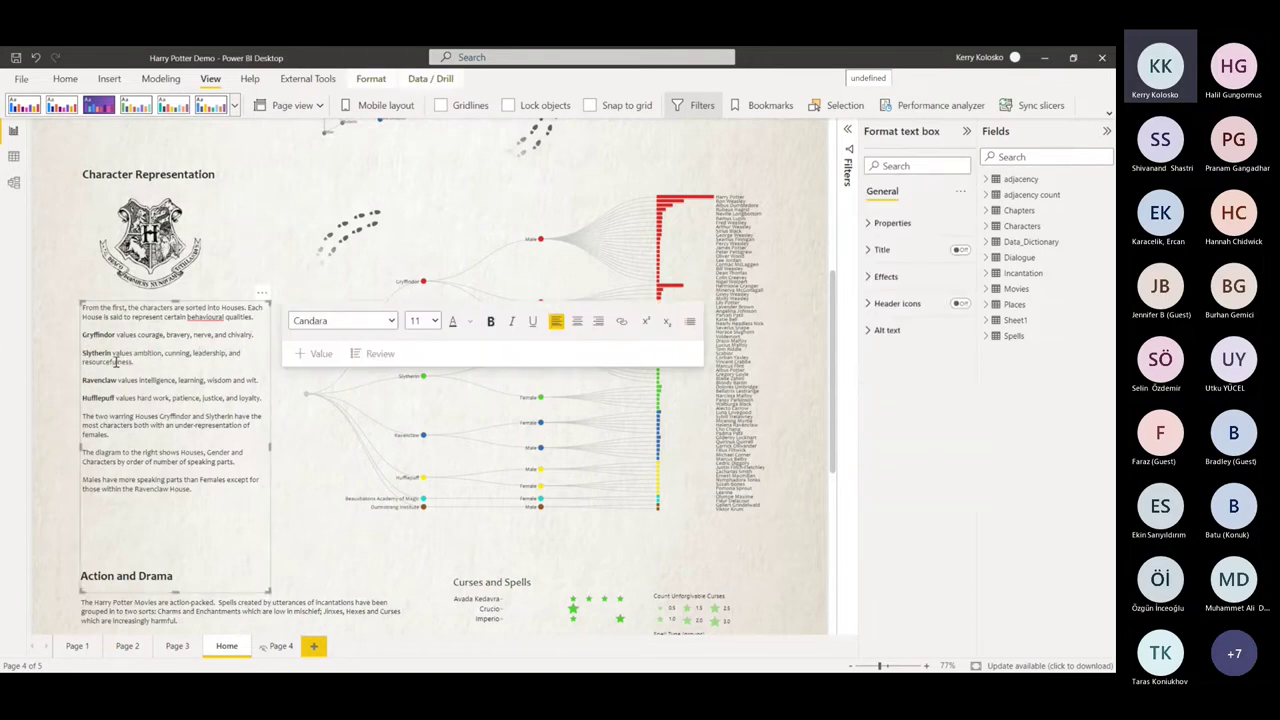
triple_click(122, 362)
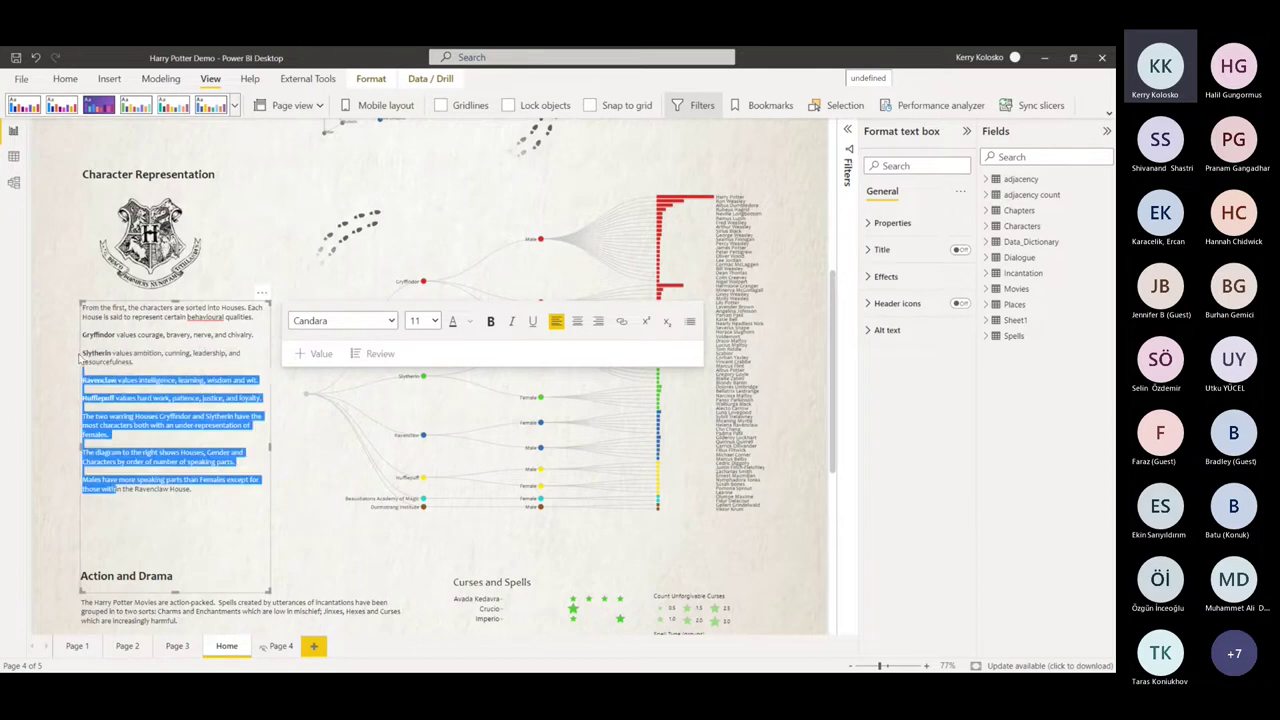
click(280, 374)
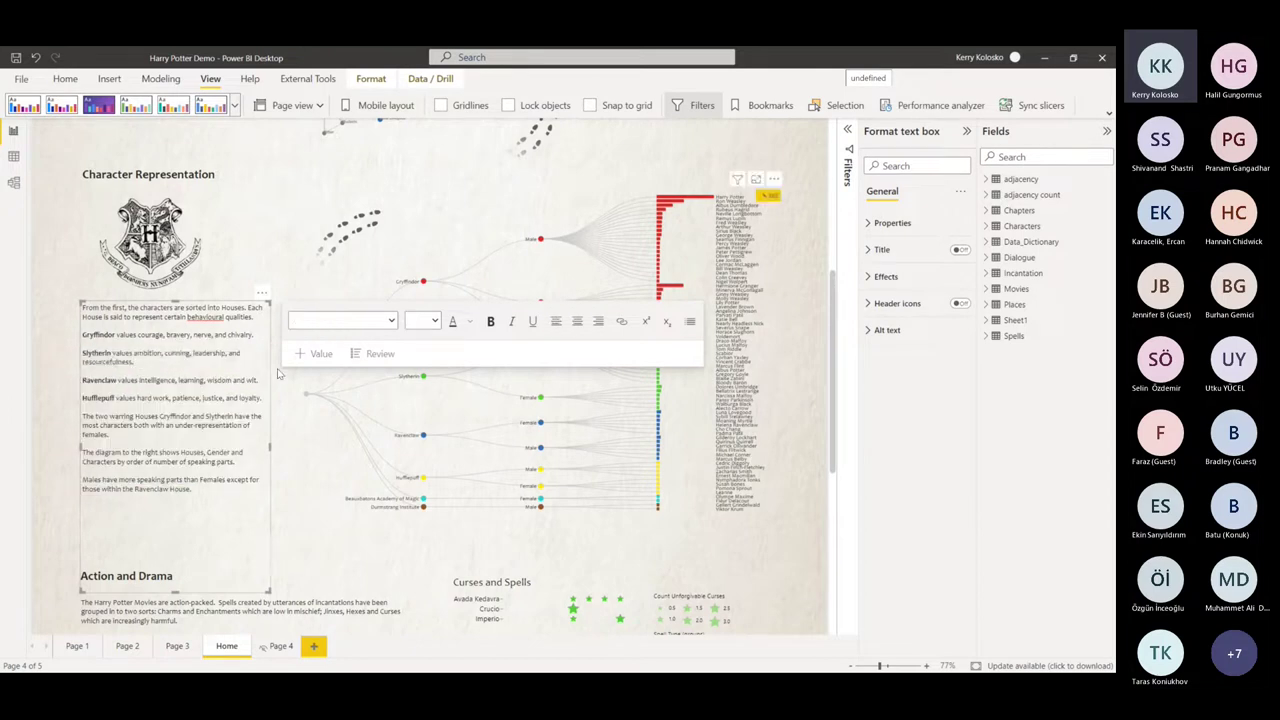
click(79, 358)
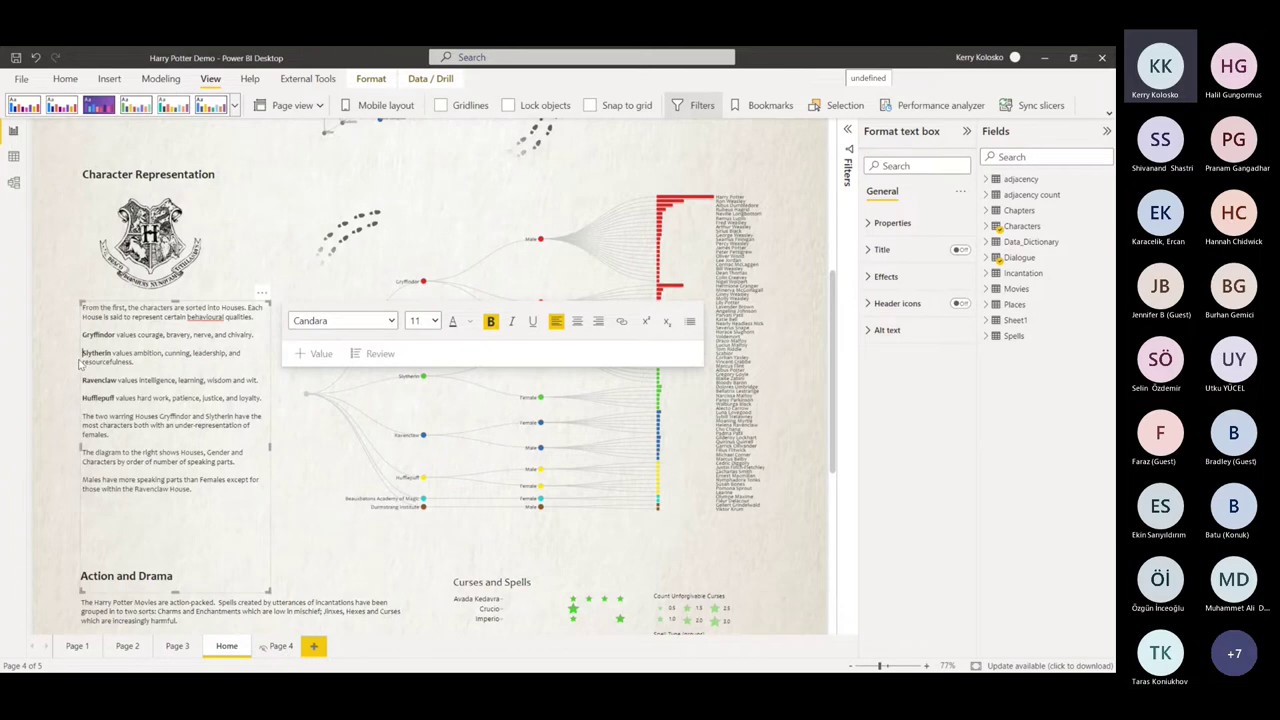
click(79, 364)
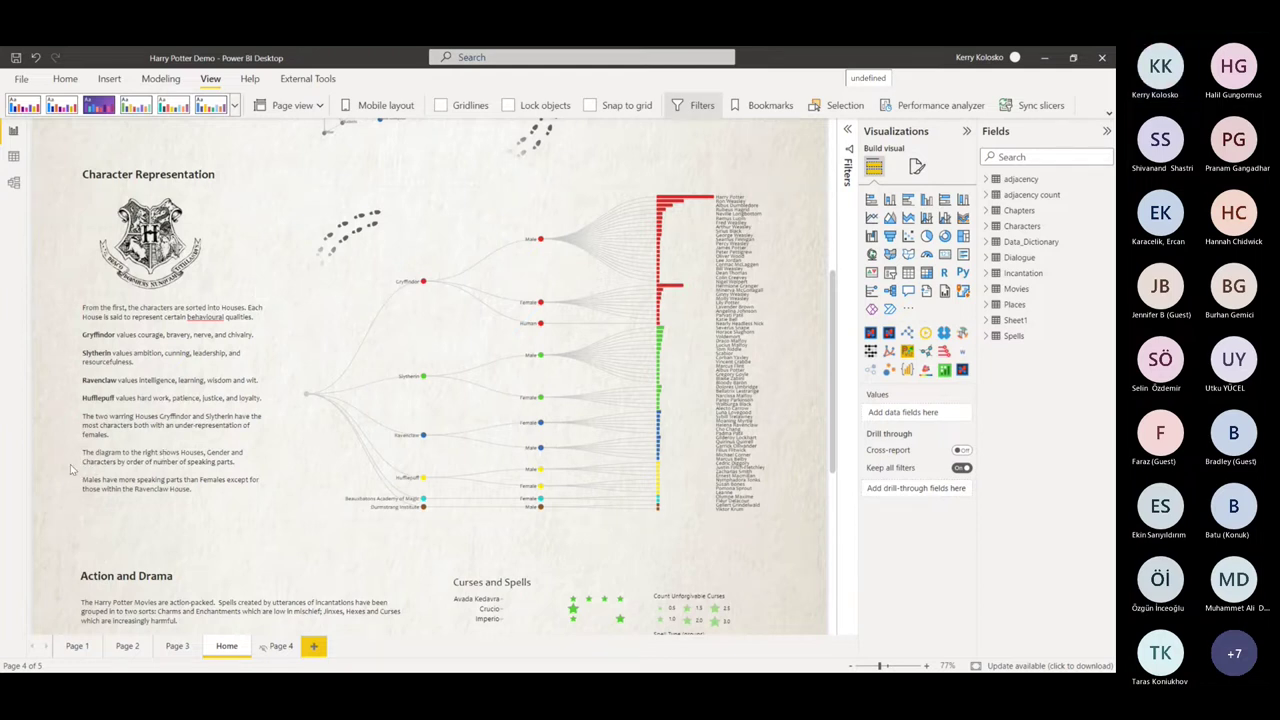
Examine the Character Representation section with its House, gender and character tree, along with the neighbouring infographic sections
scroll(70, 464, down, 1)
scroll(76, 447, up, 1)
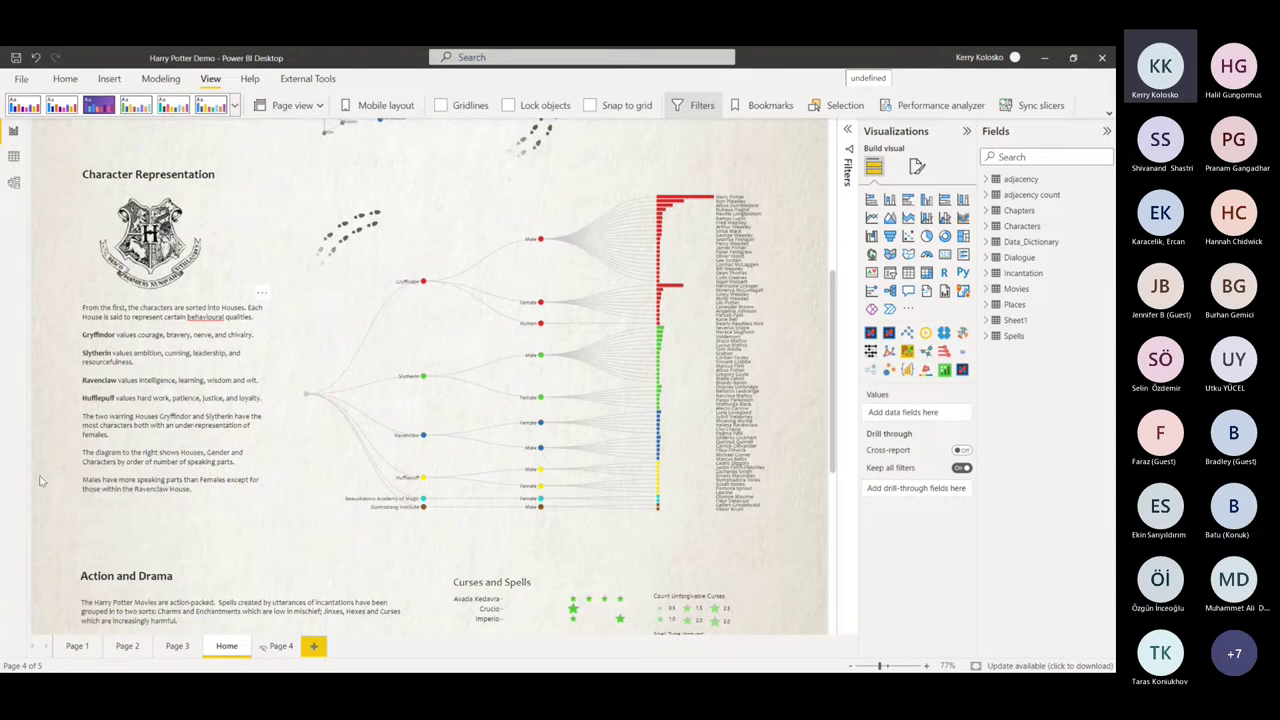
scroll(64, 456, down, 2)
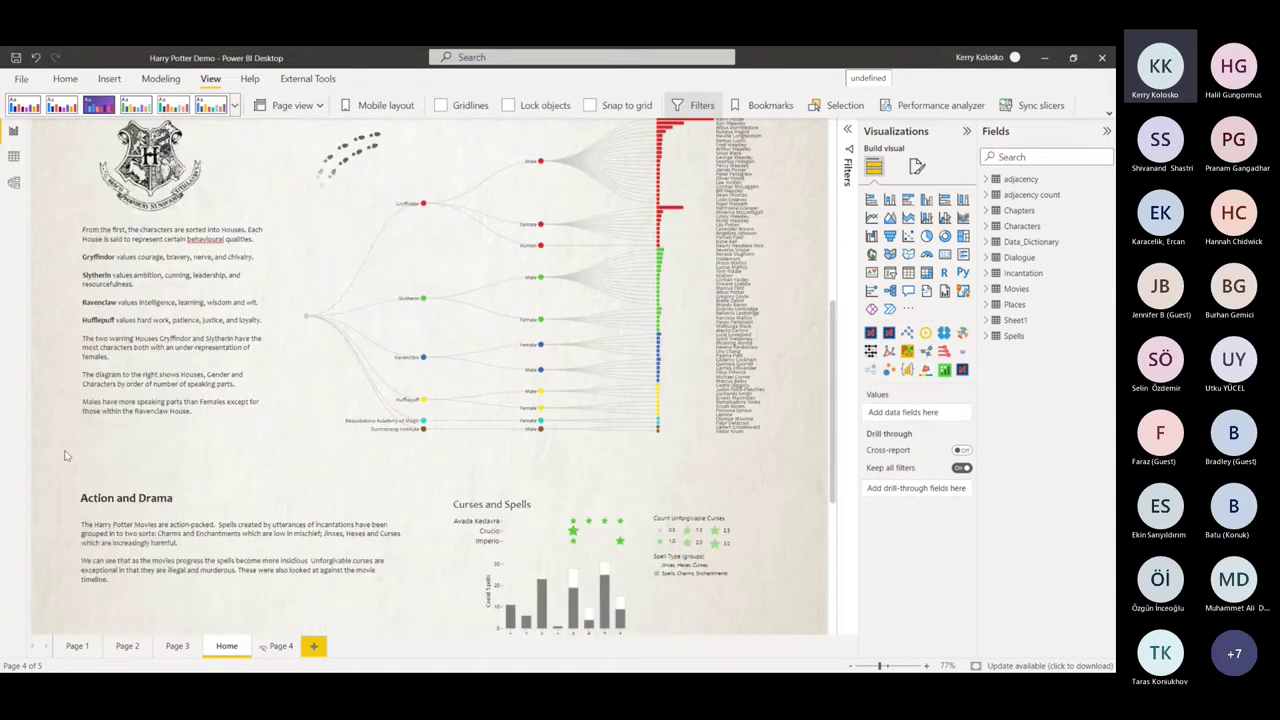
scroll(64, 456, up, 4)
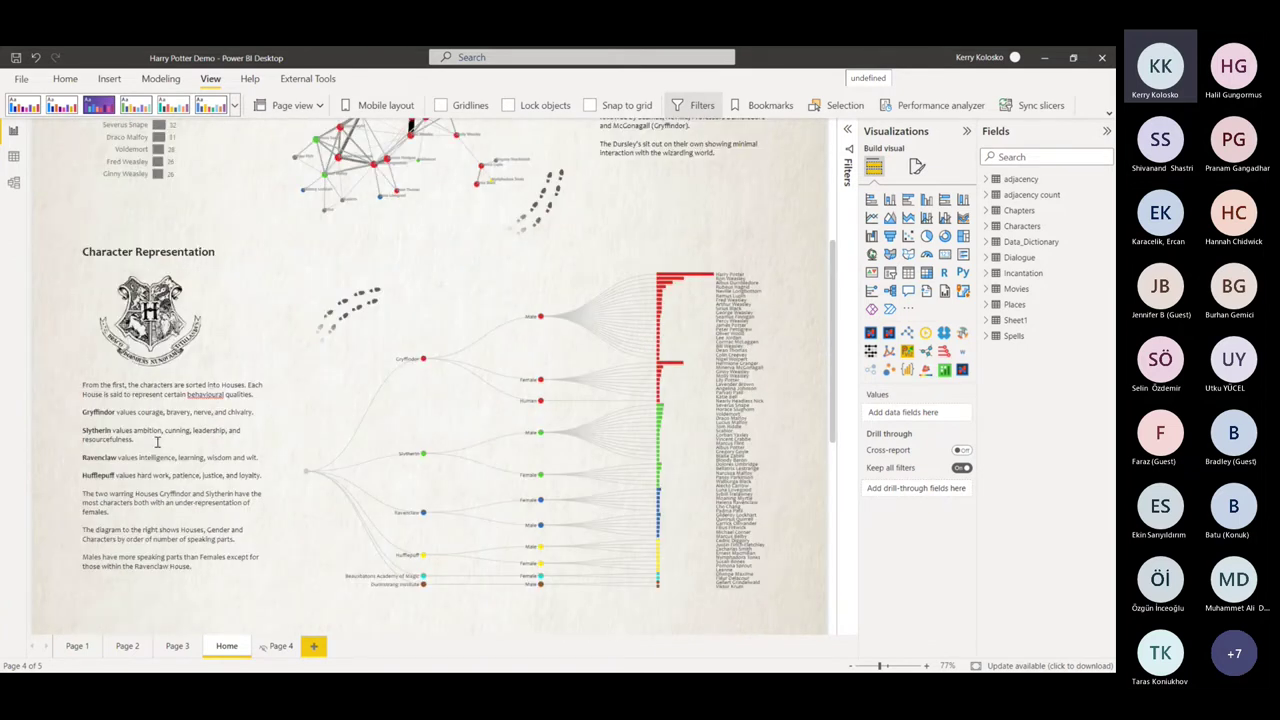
click(767, 216)
scroll(790, 234, up, 4)
click(790, 250)
scroll(790, 250, down, 6)
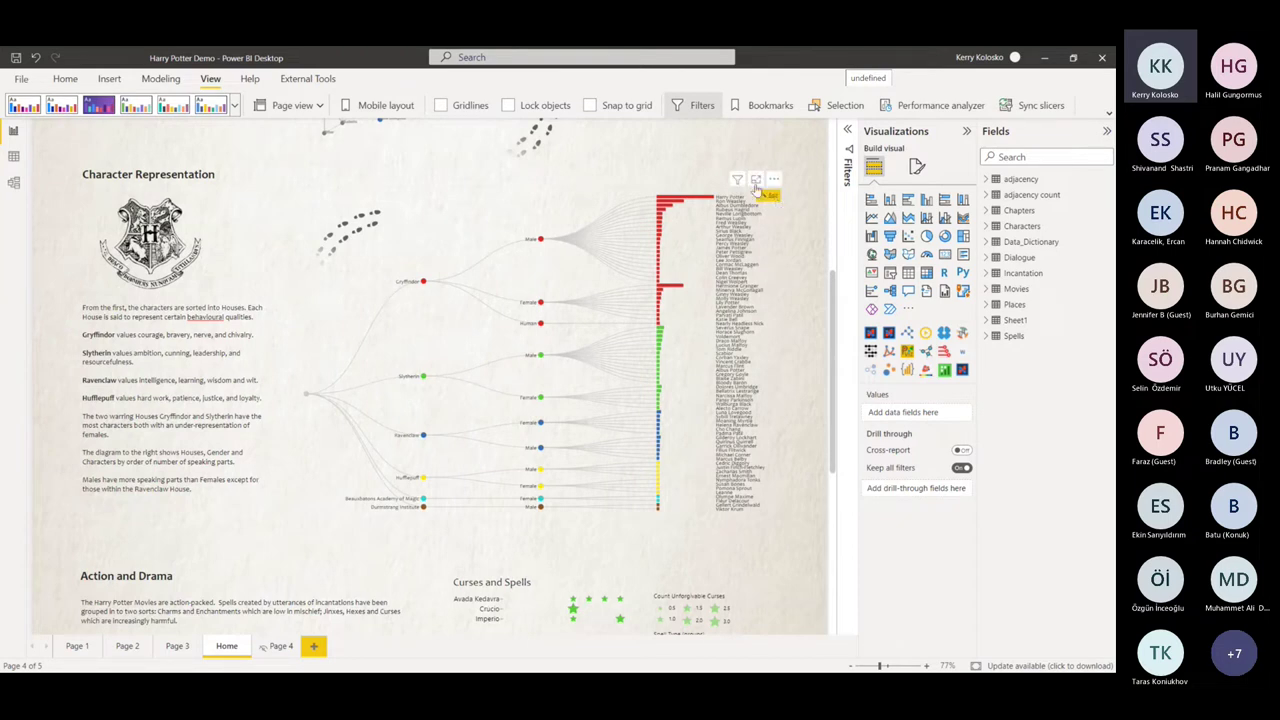
Open the layer editor of the Character Representation tree and inspect the custom size formula of the topmost red bar
click(586, 192)
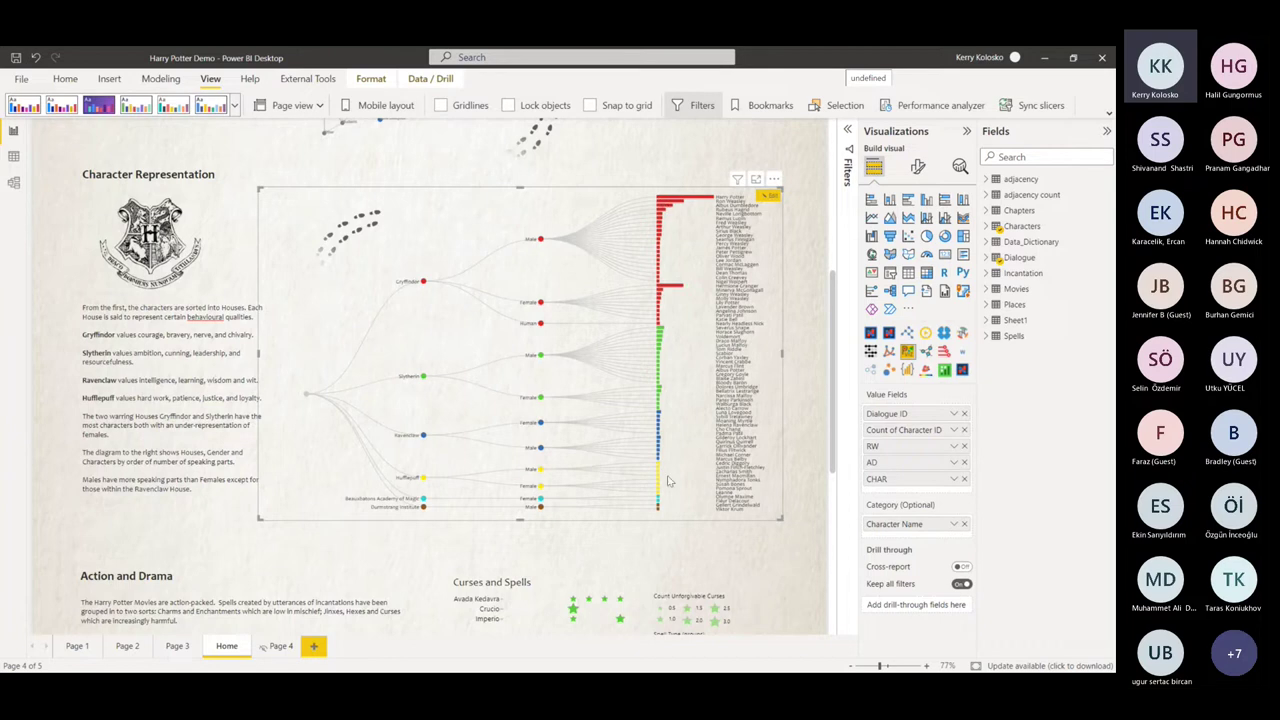
click(771, 197)
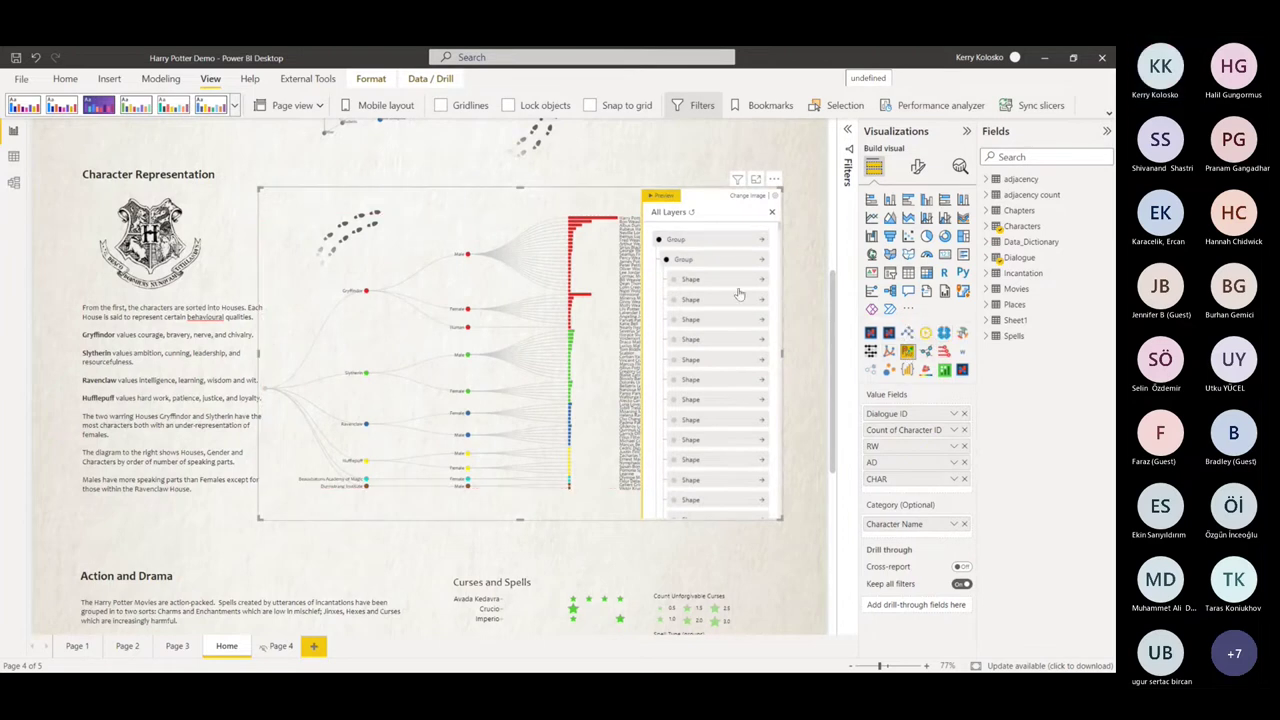
scroll(739, 293, up, 5)
scroll(603, 301, down, 4)
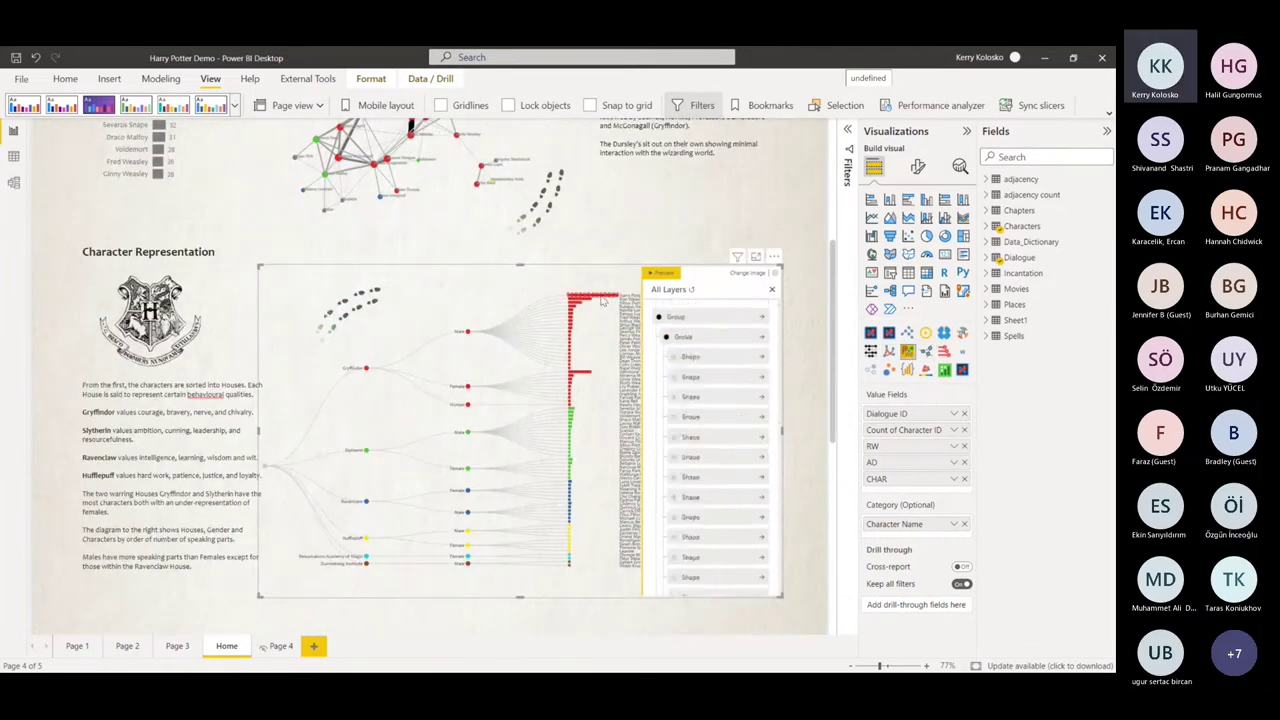
click(603, 301)
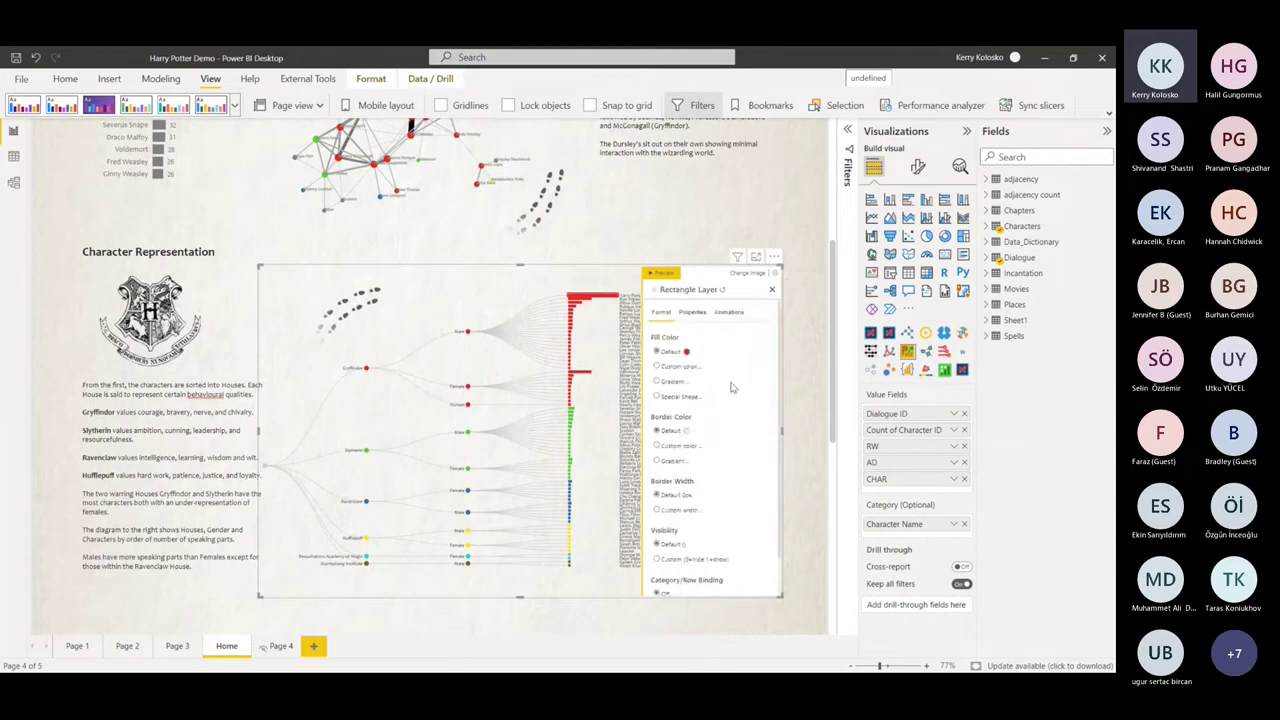
click(690, 314)
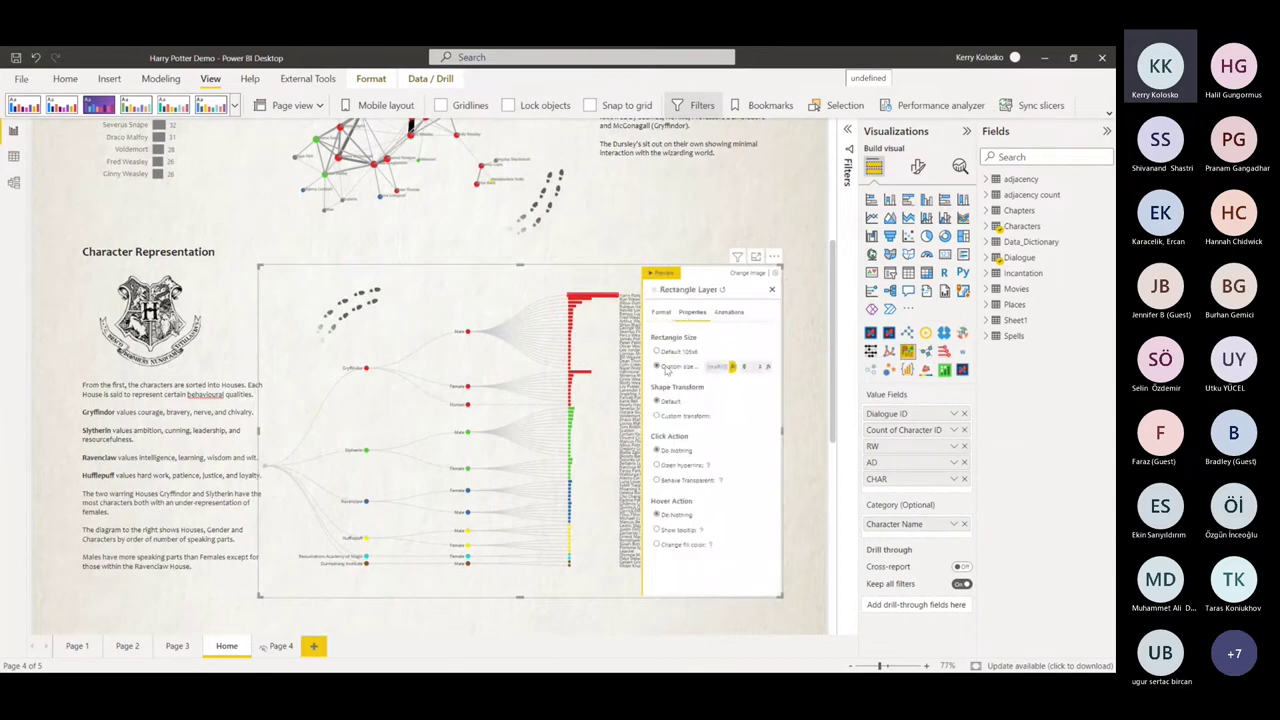
click(732, 367)
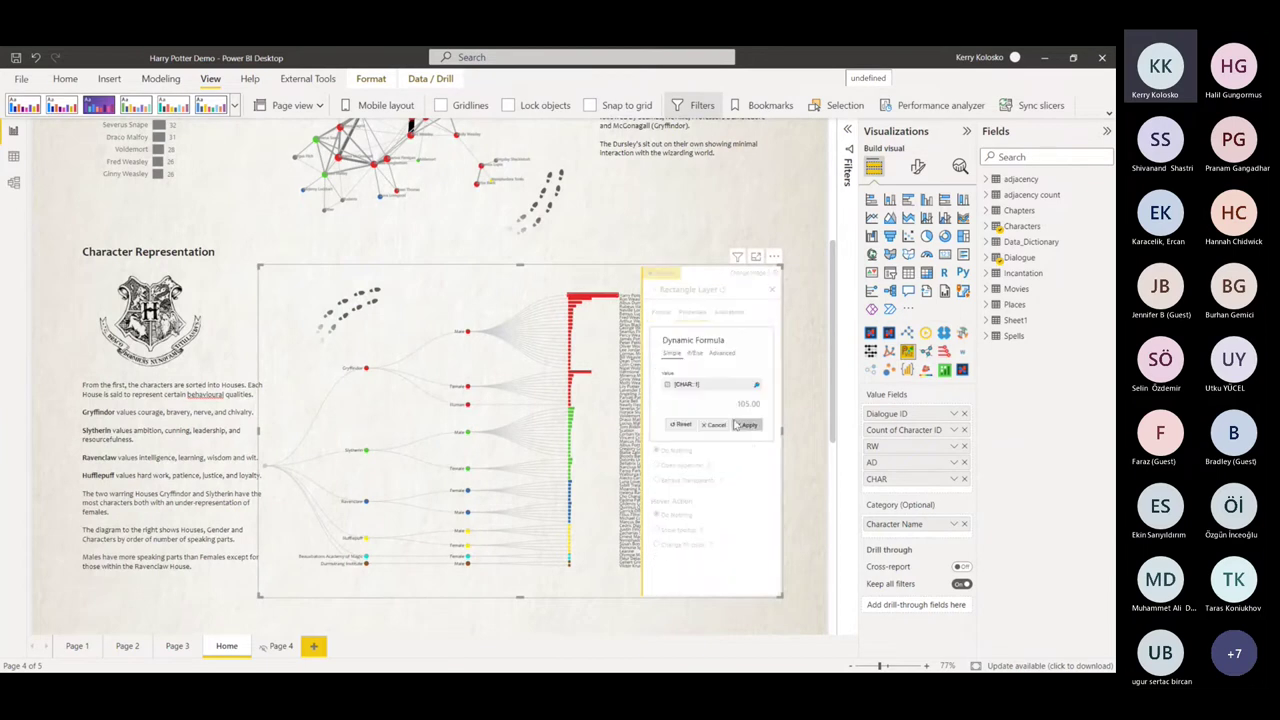
Inspect the data points available to the bar's size formula, including the first value in the CHAR column
click(695, 353)
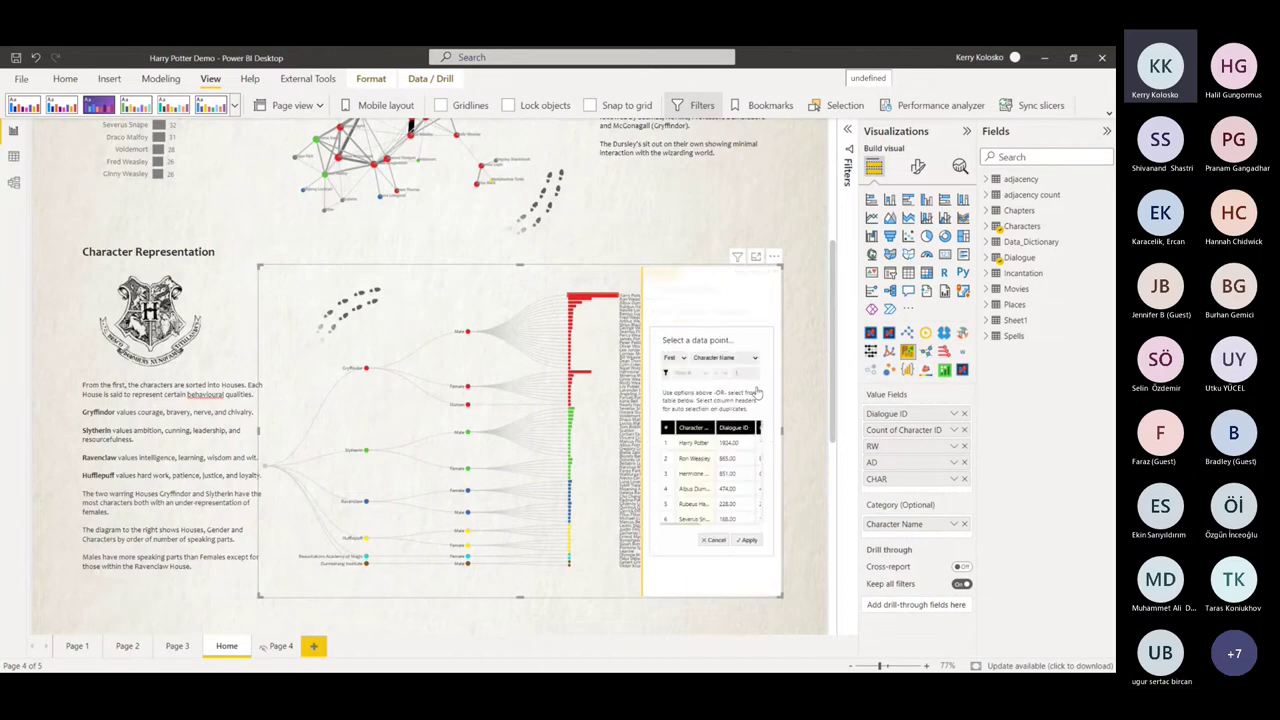
drag(692, 530, 745, 530)
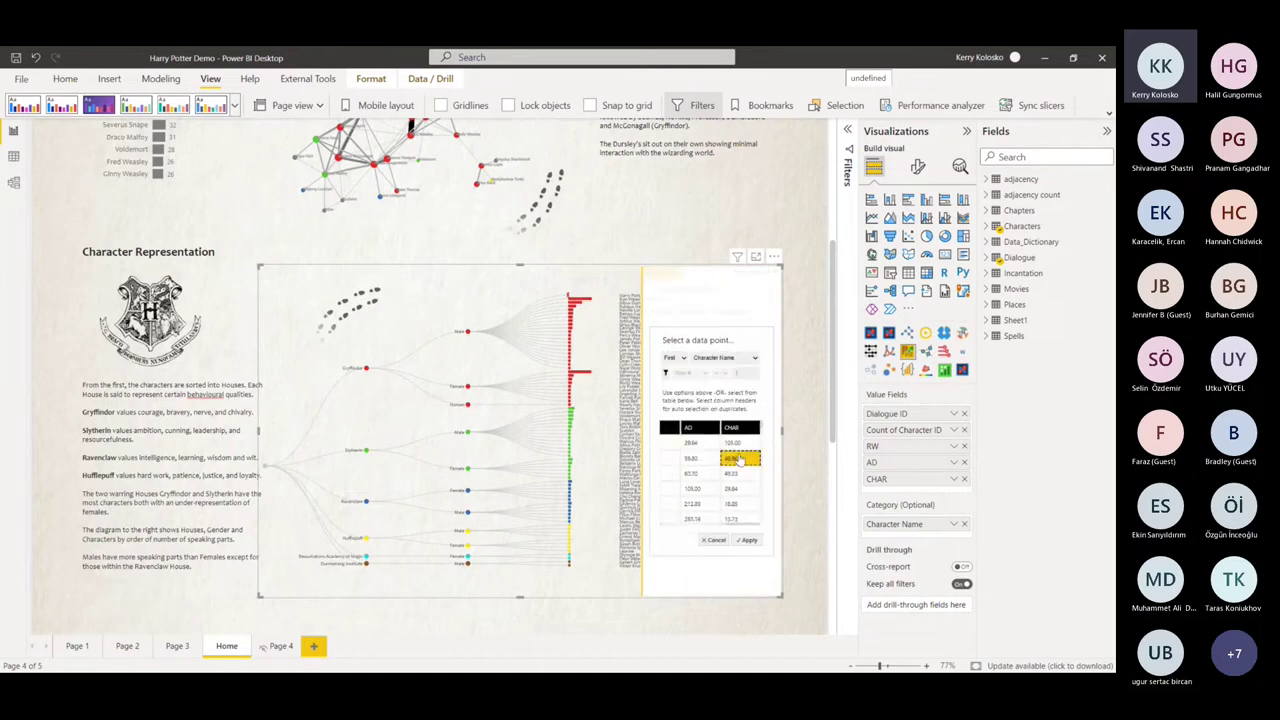
click(750, 446)
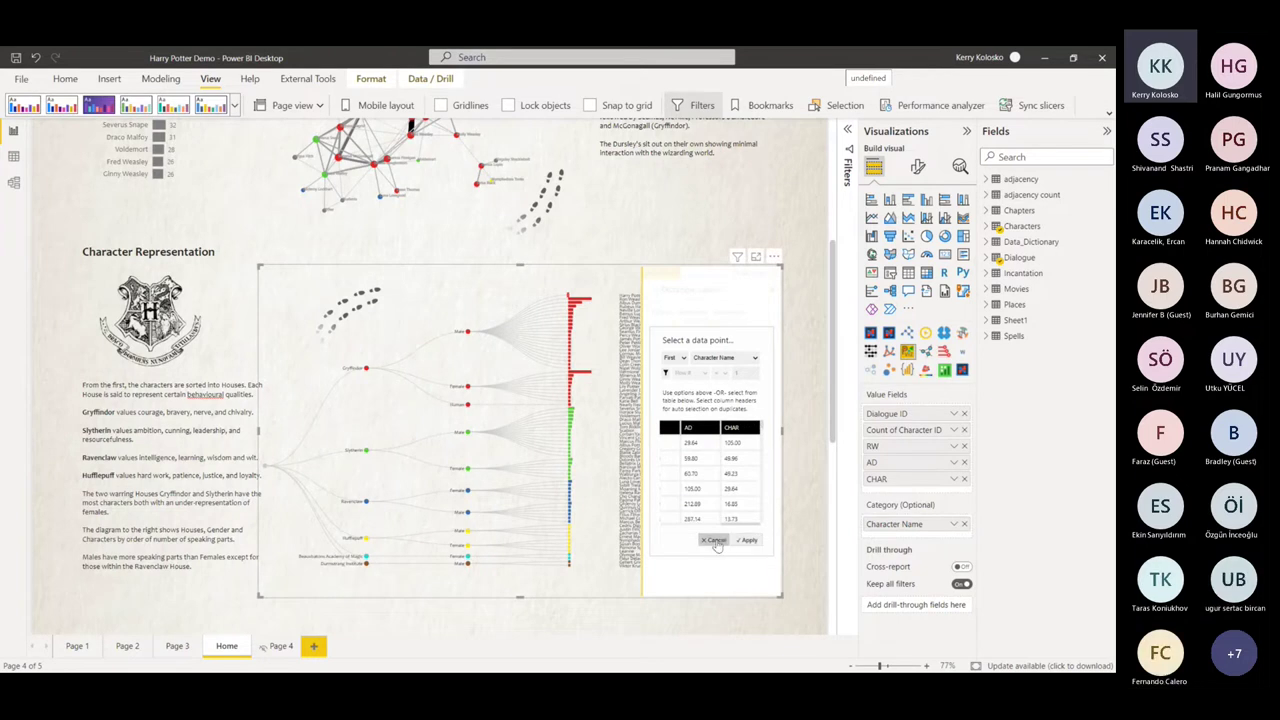
click(747, 539)
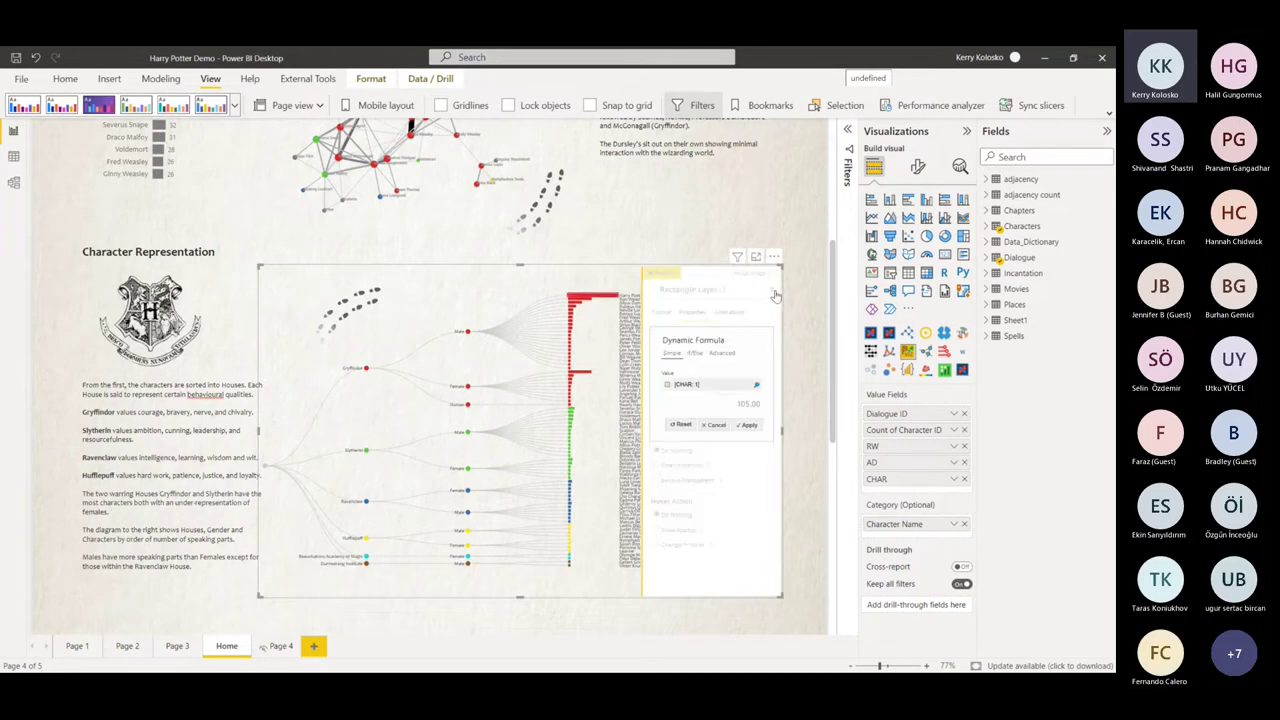
Cancel the bar's size formula and close the tree visual's layer editor
key(Escape)
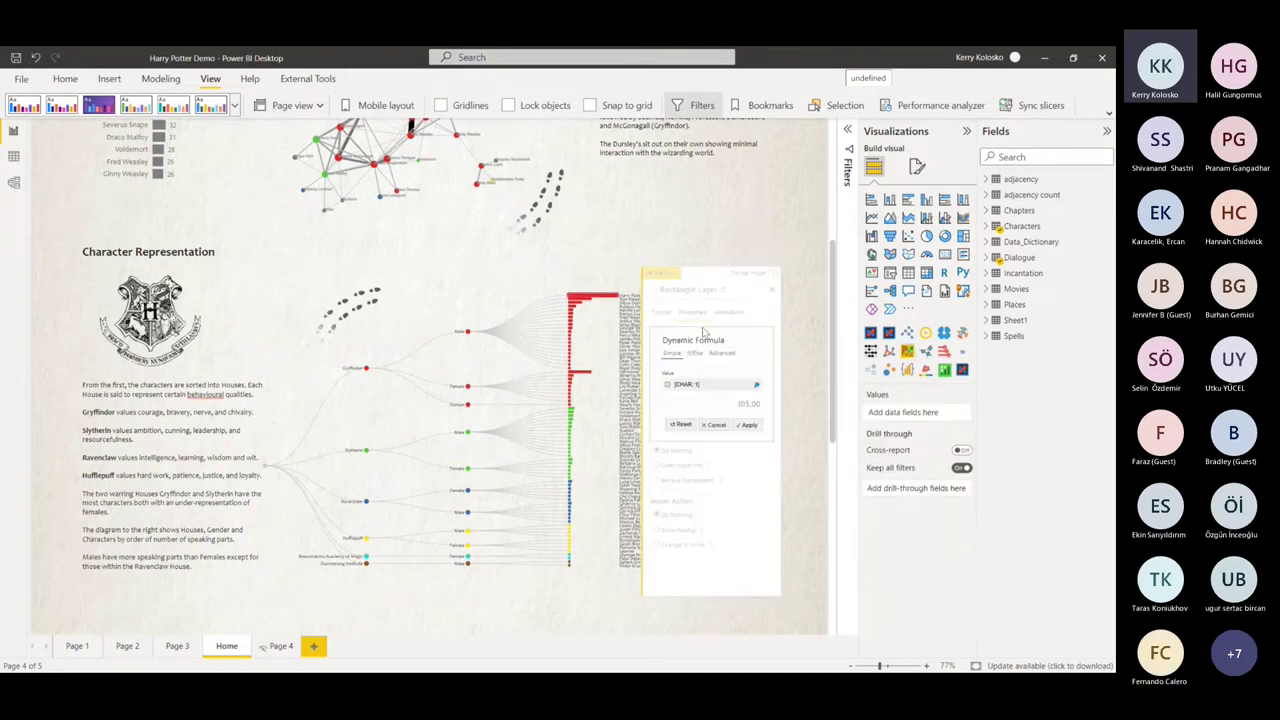
click(768, 293)
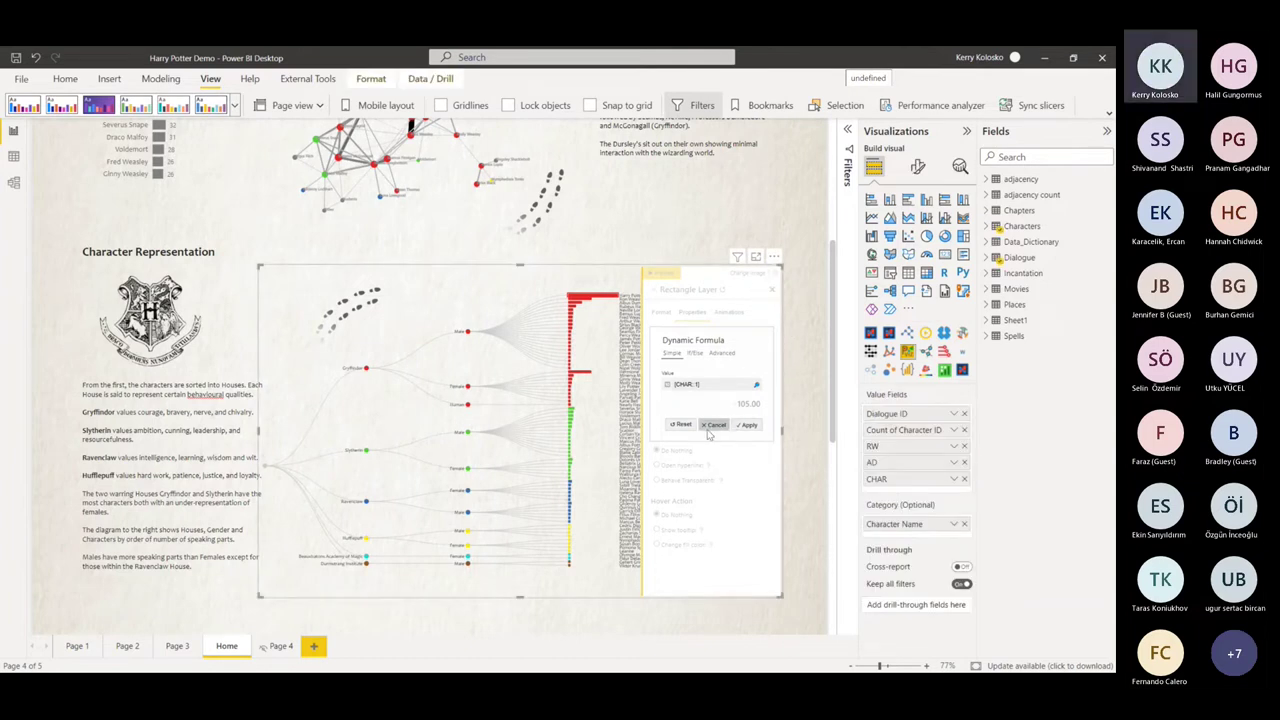
click(714, 424)
click(771, 290)
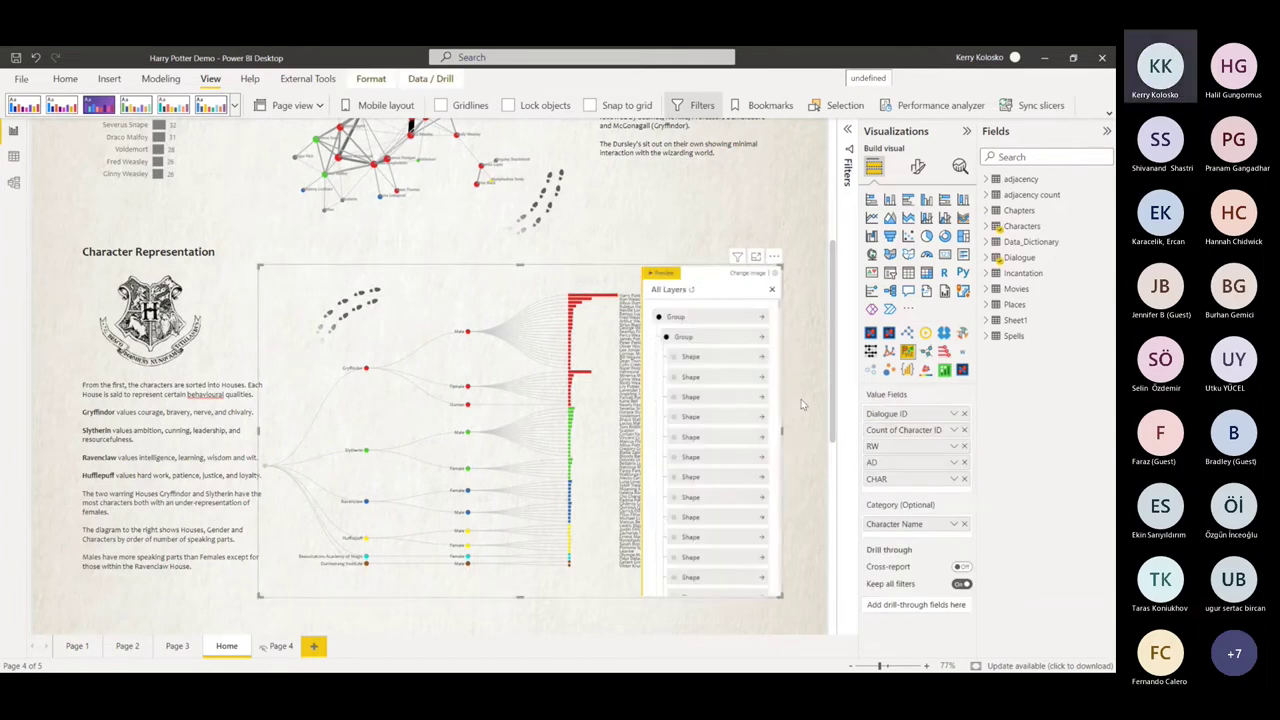
click(791, 316)
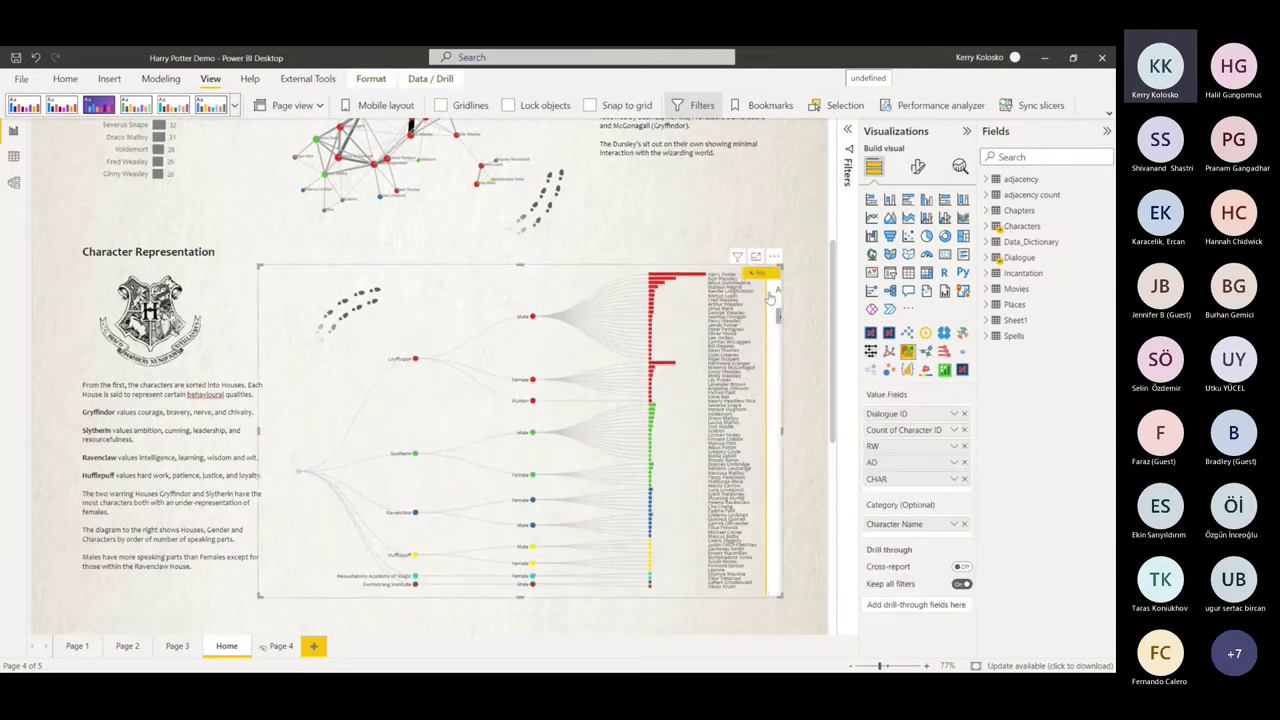
Examine the Character Representation tree together with the start of the Action and Drama section, deselecting the tree visual
scroll(800, 318, down, 1)
scroll(800, 318, down, 2)
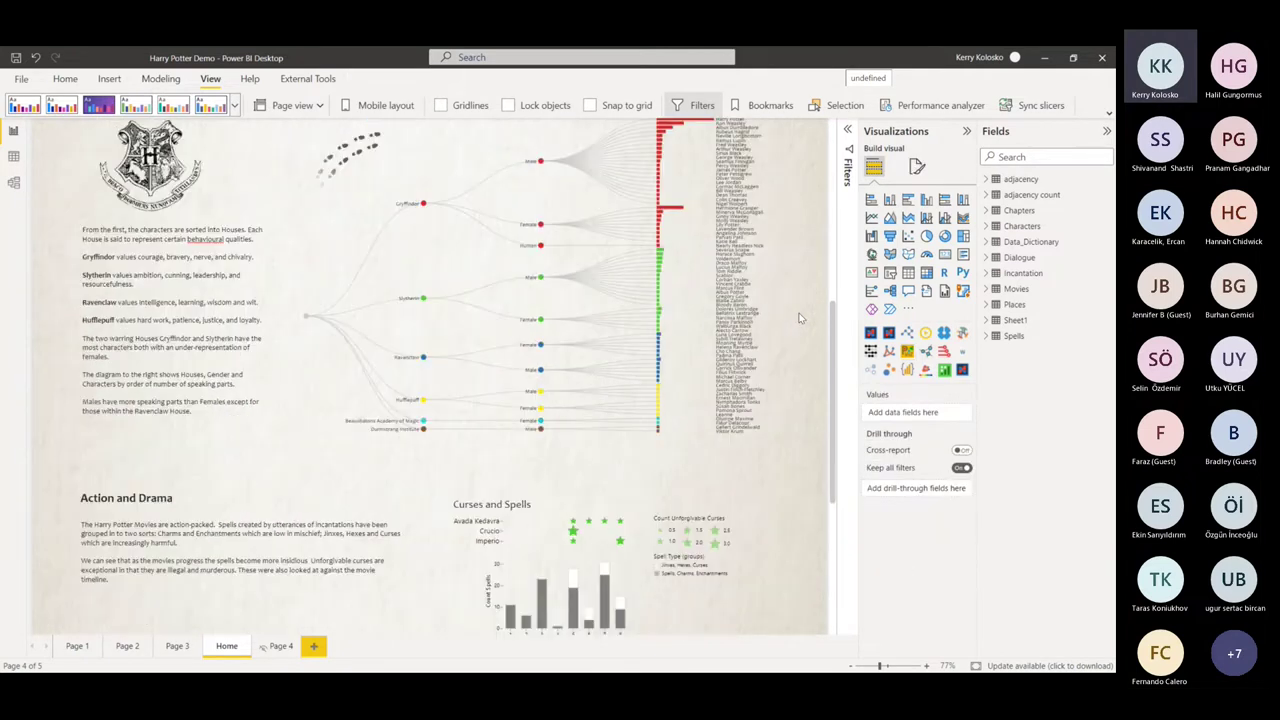
scroll(594, 610, up, 1)
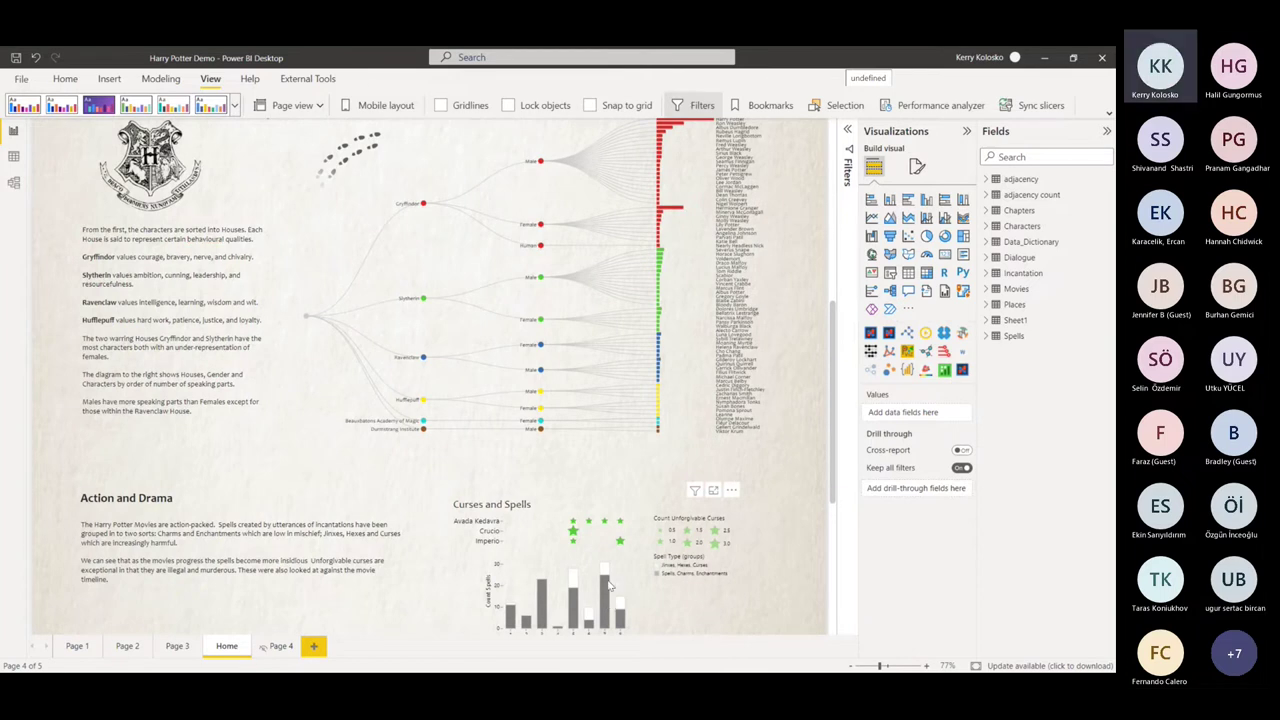
scroll(714, 343, up, 1)
scroll(650, 450, down, 1)
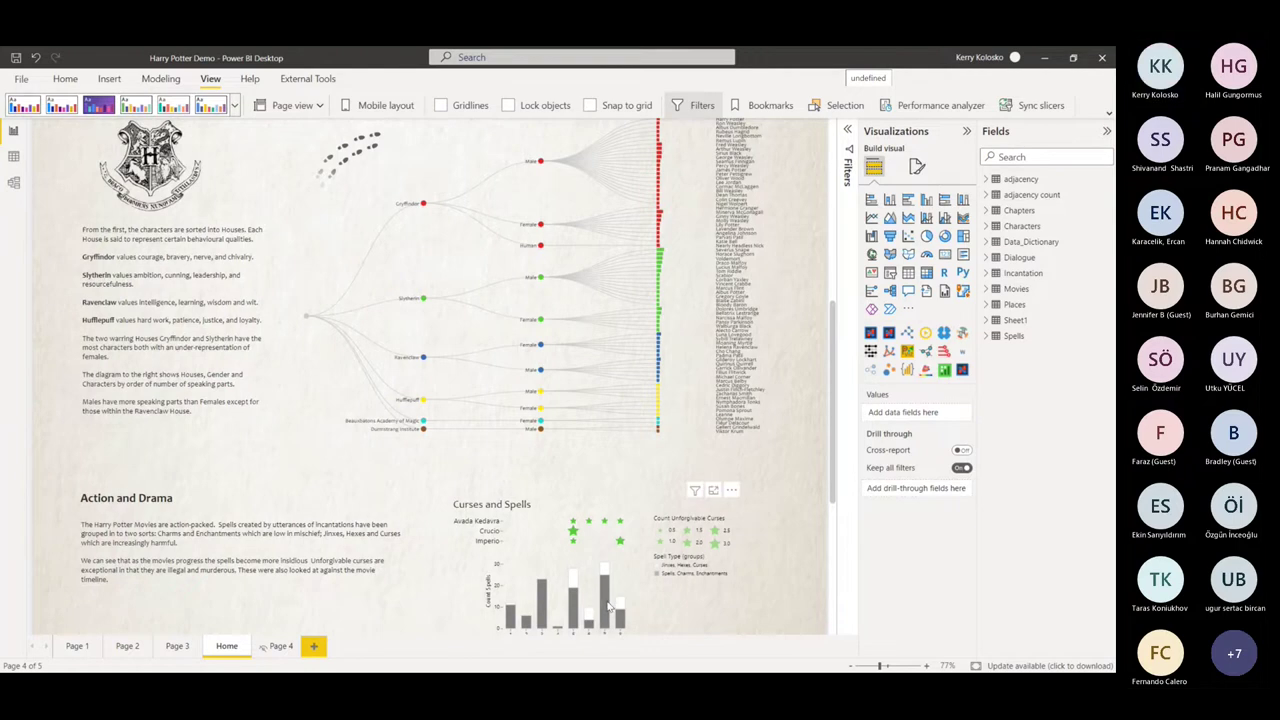
scroll(593, 245, up, 1)
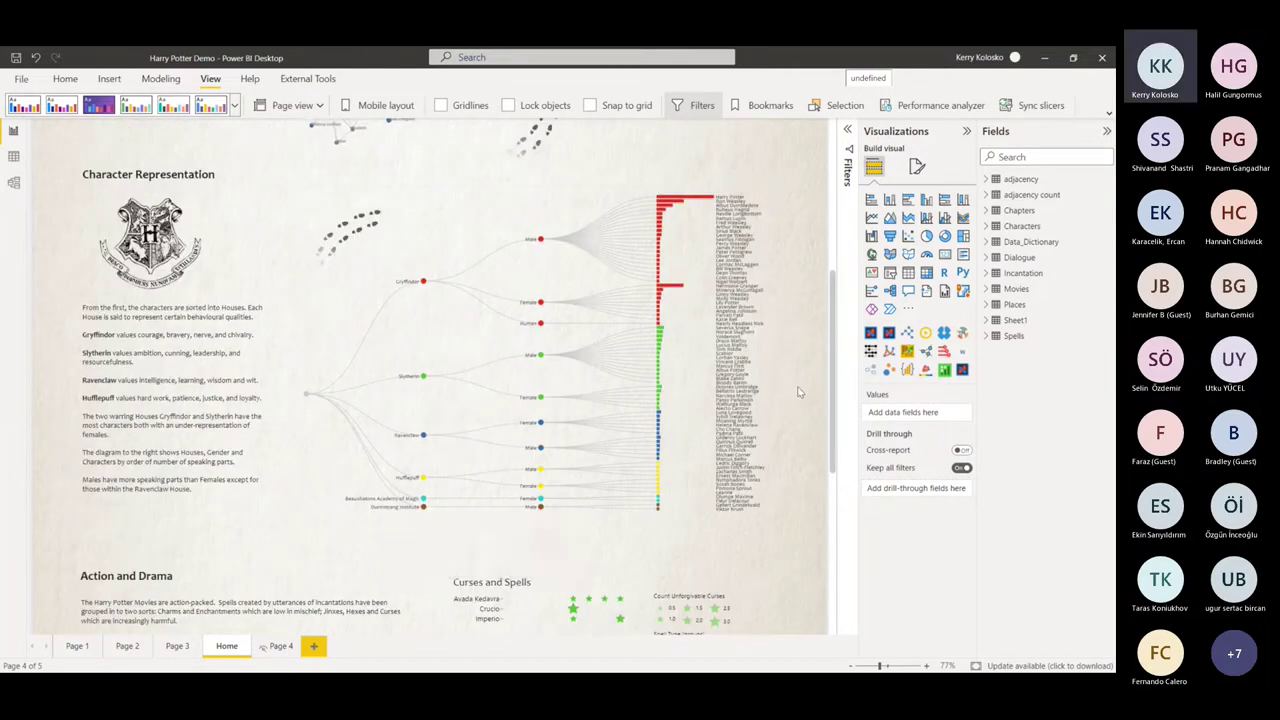
scroll(500, 260, down, 1)
scroll(381, 205, up, 1)
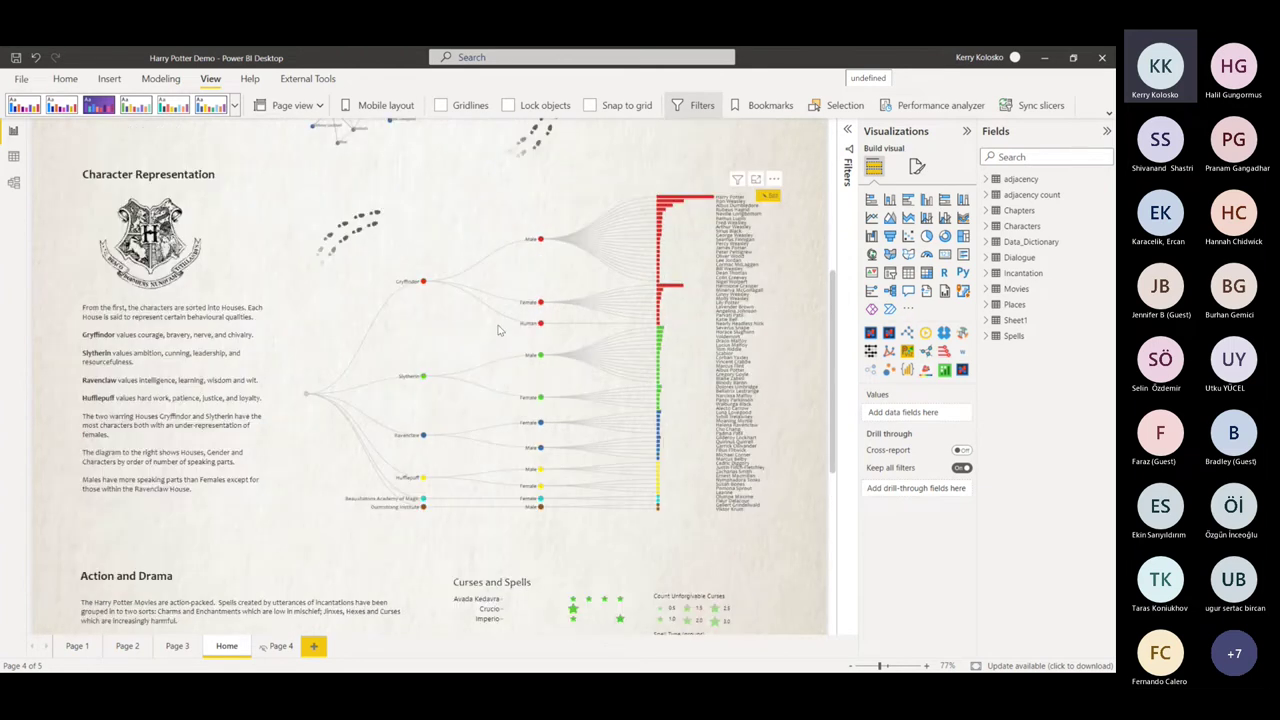
Examine the Action and Drama section with its Curses and Spells chart and the Text and Tone visuals down to the page footer
scroll(600, 320, down, 2)
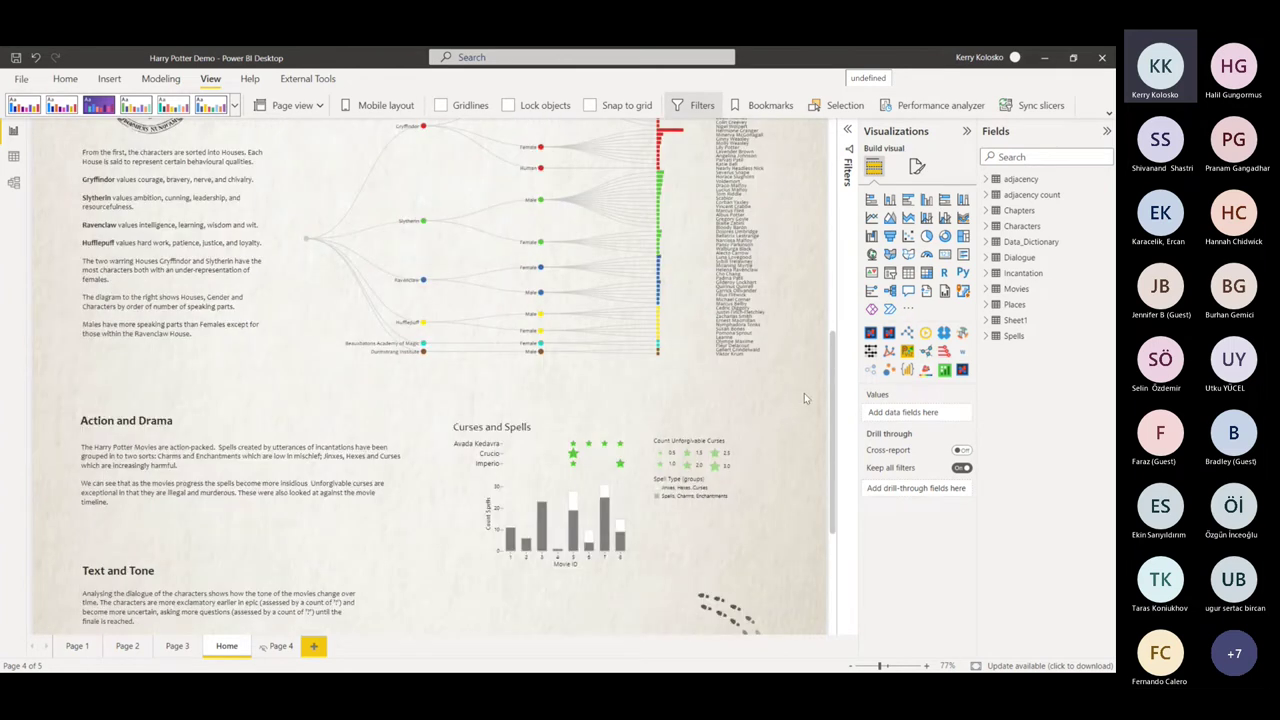
scroll(804, 395, down, 2)
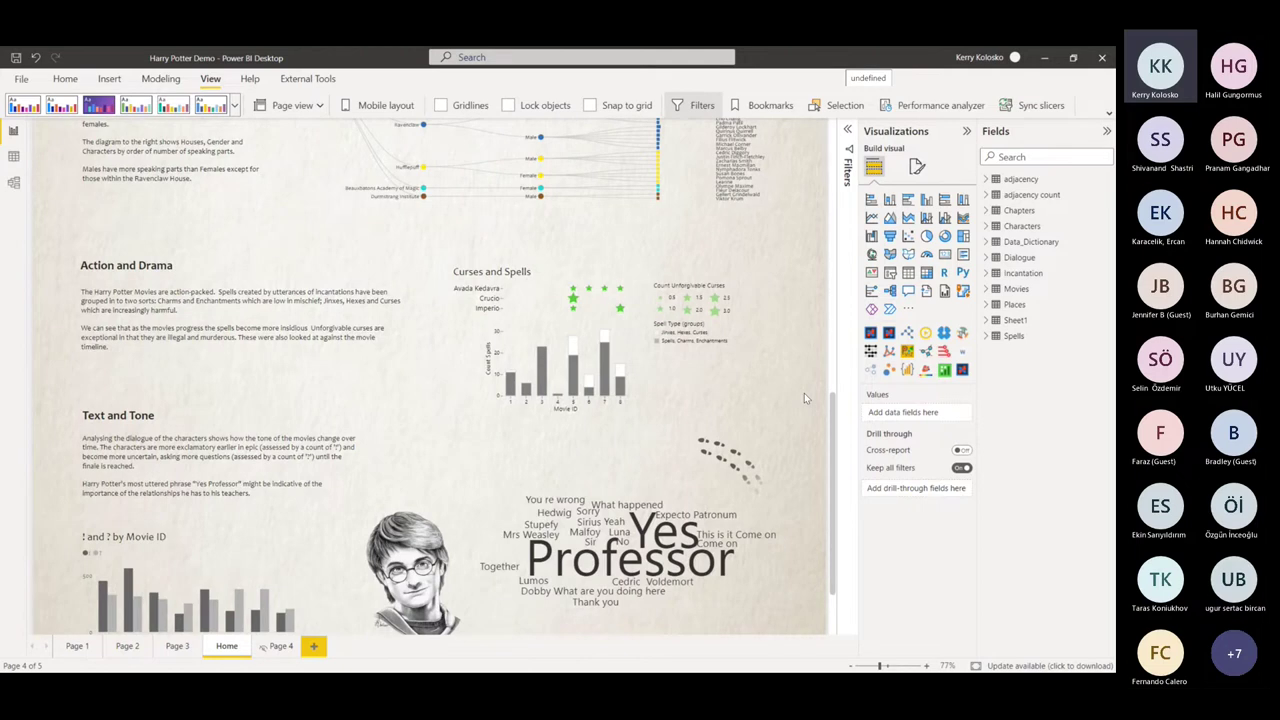
scroll(804, 398, up, 4)
scroll(804, 398, up, 2)
scroll(804, 398, down, 3)
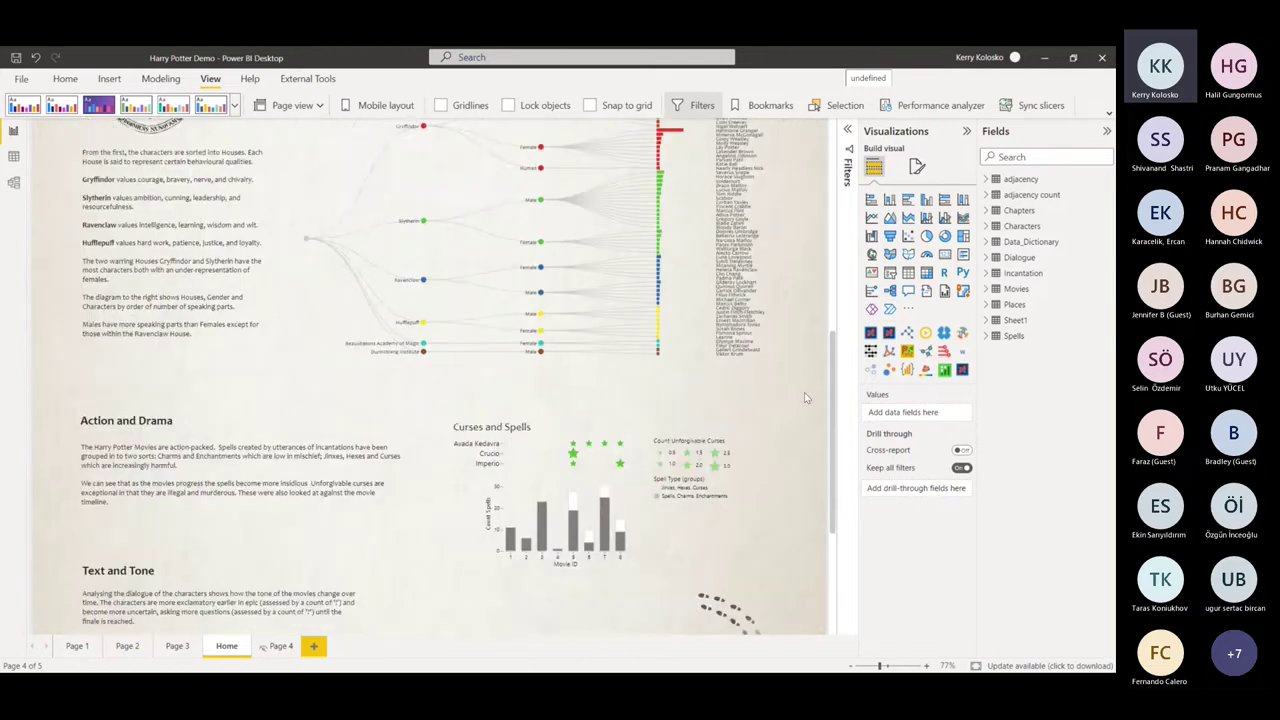
scroll(804, 398, down, 3)
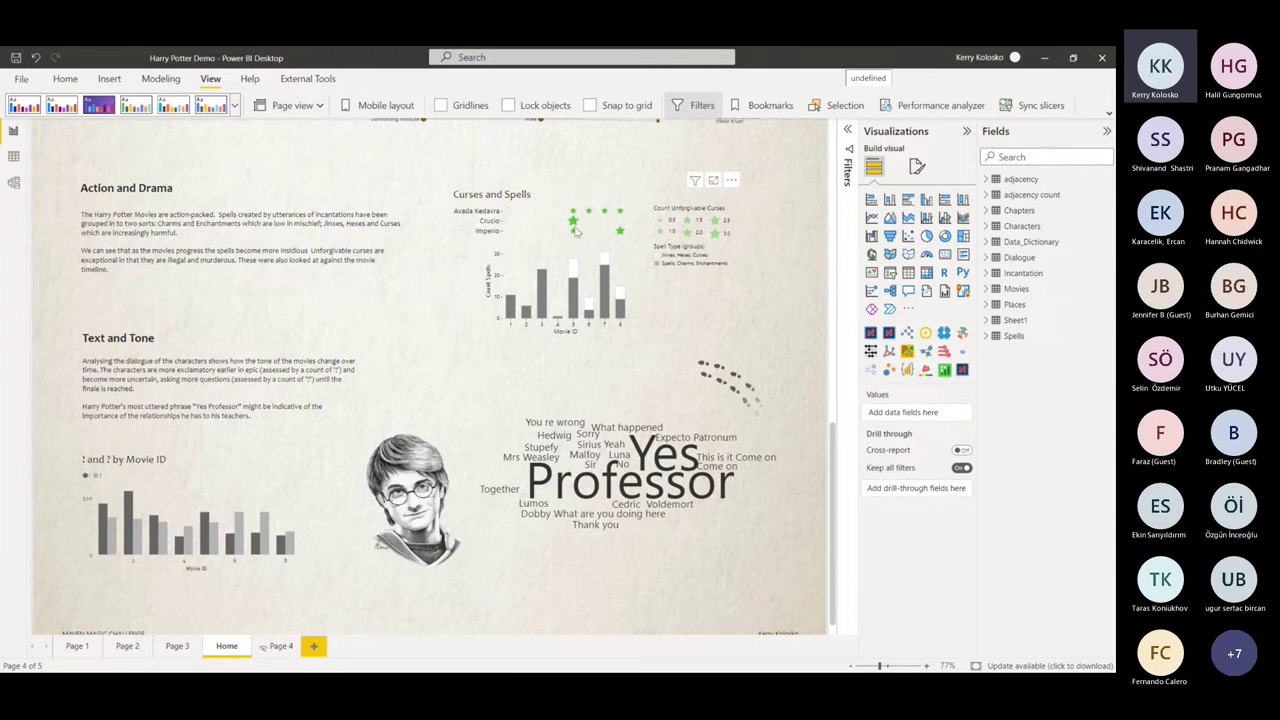
mouse_move(576, 213)
scroll(404, 307, down, 1)
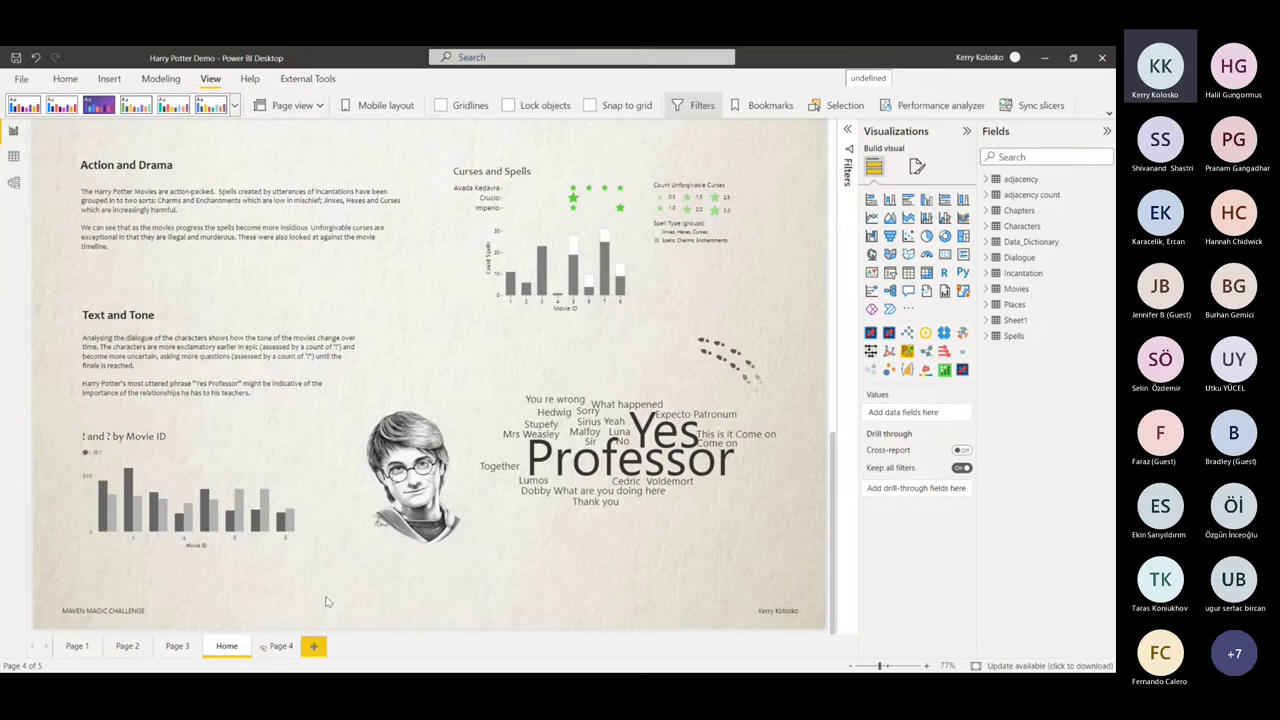
Examine the Text and Tone heading and its paragraph on movie dialogue, deselecting each text box when done
click(90, 315)
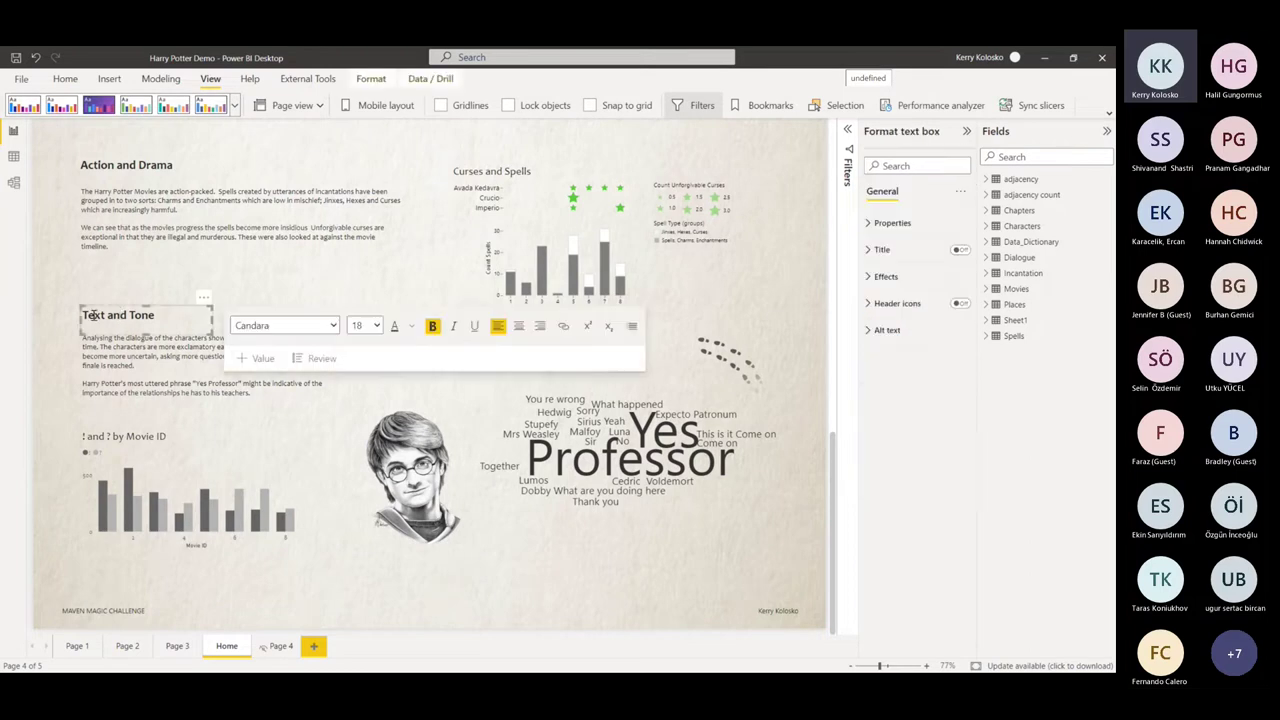
click(56, 363)
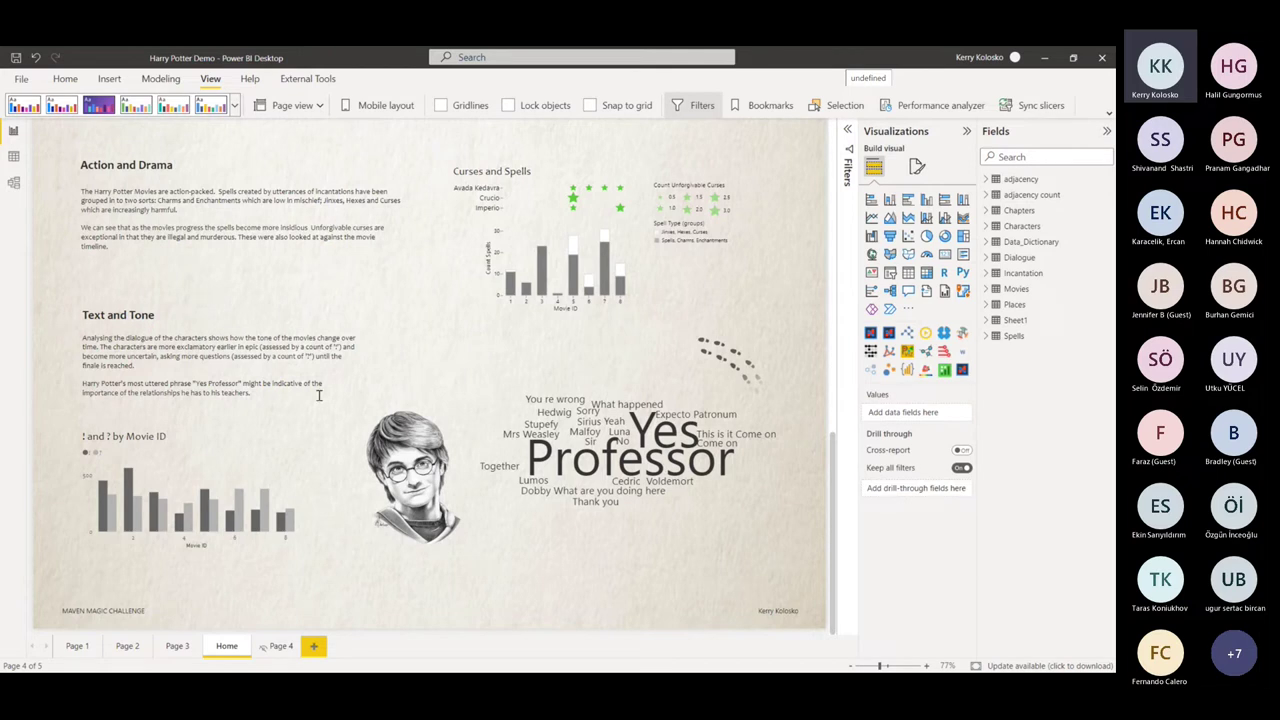
click(336, 347)
click(309, 356)
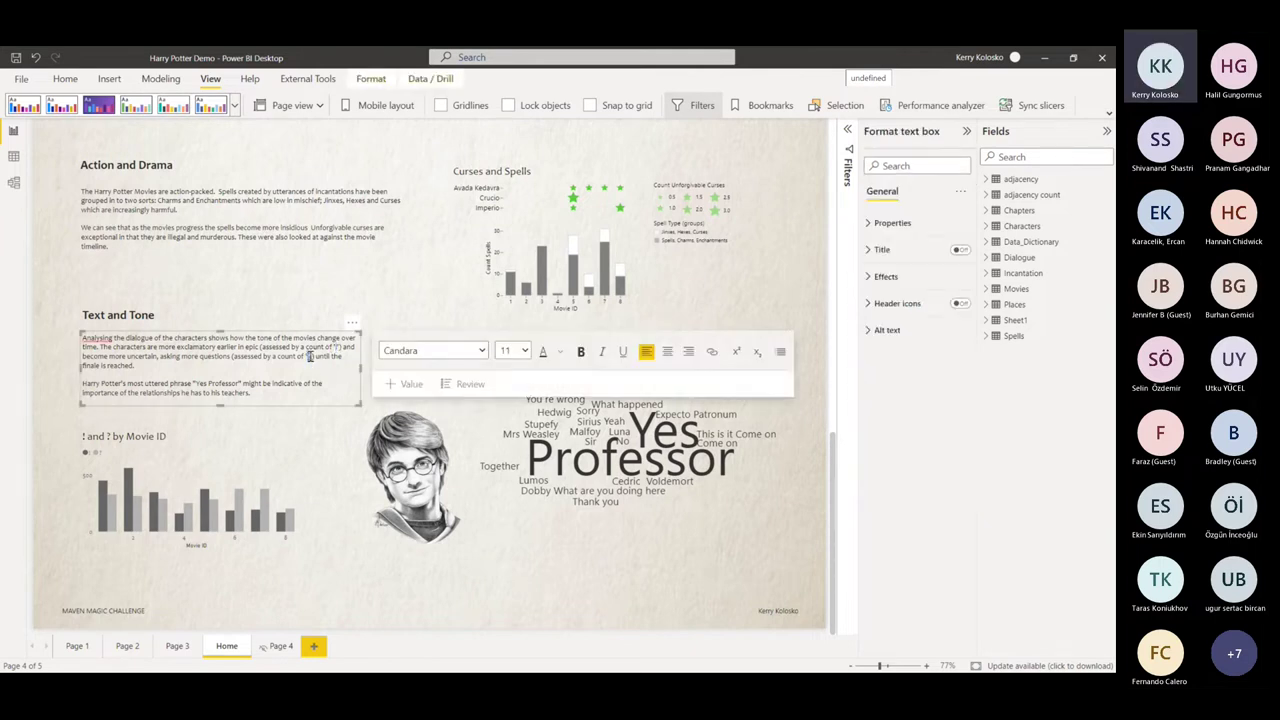
click(77, 394)
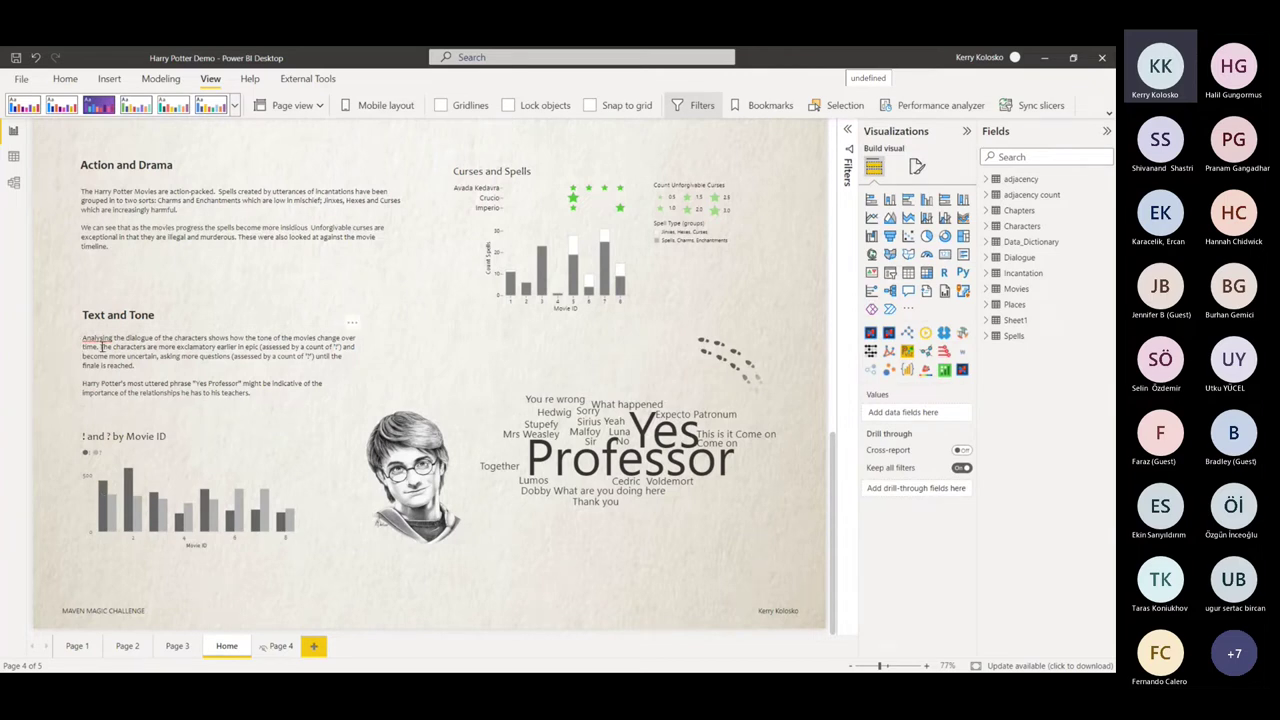
Highlight the Text and Tone passages on exclamatory characters and on growing uncertainty one after the other, deselecting the text box when done
drag(102, 346, 343, 347)
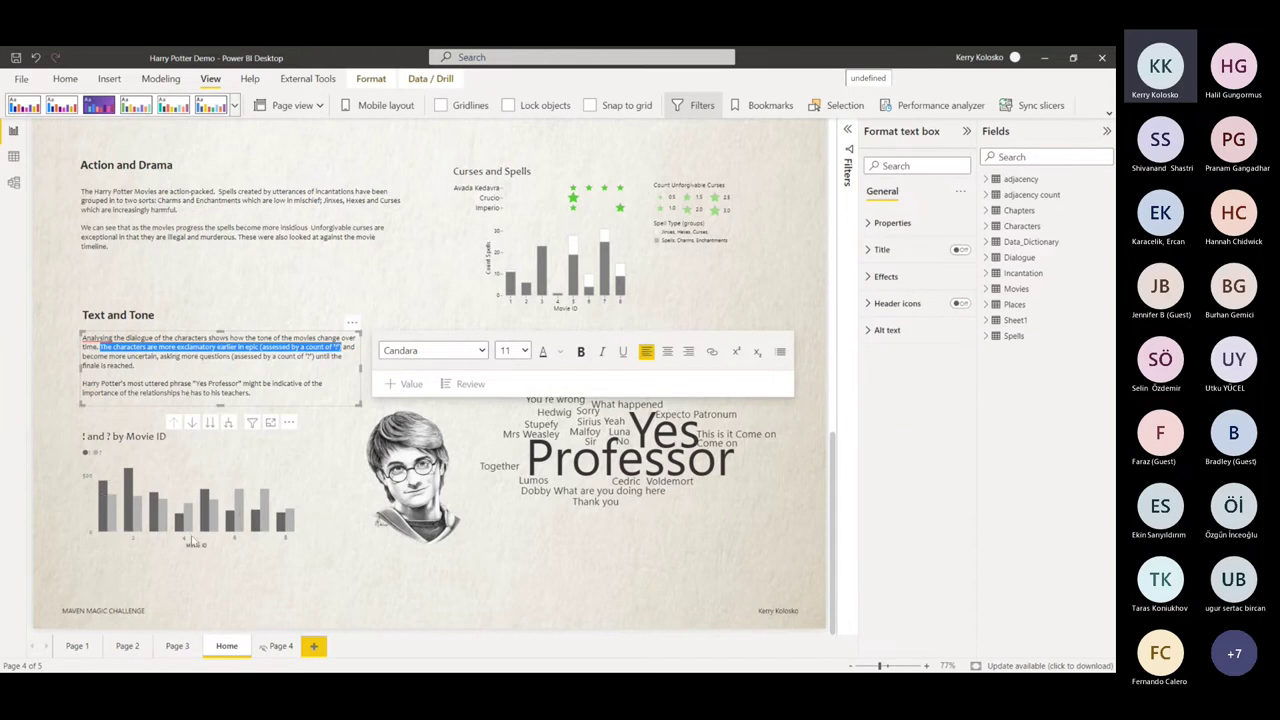
click(152, 368)
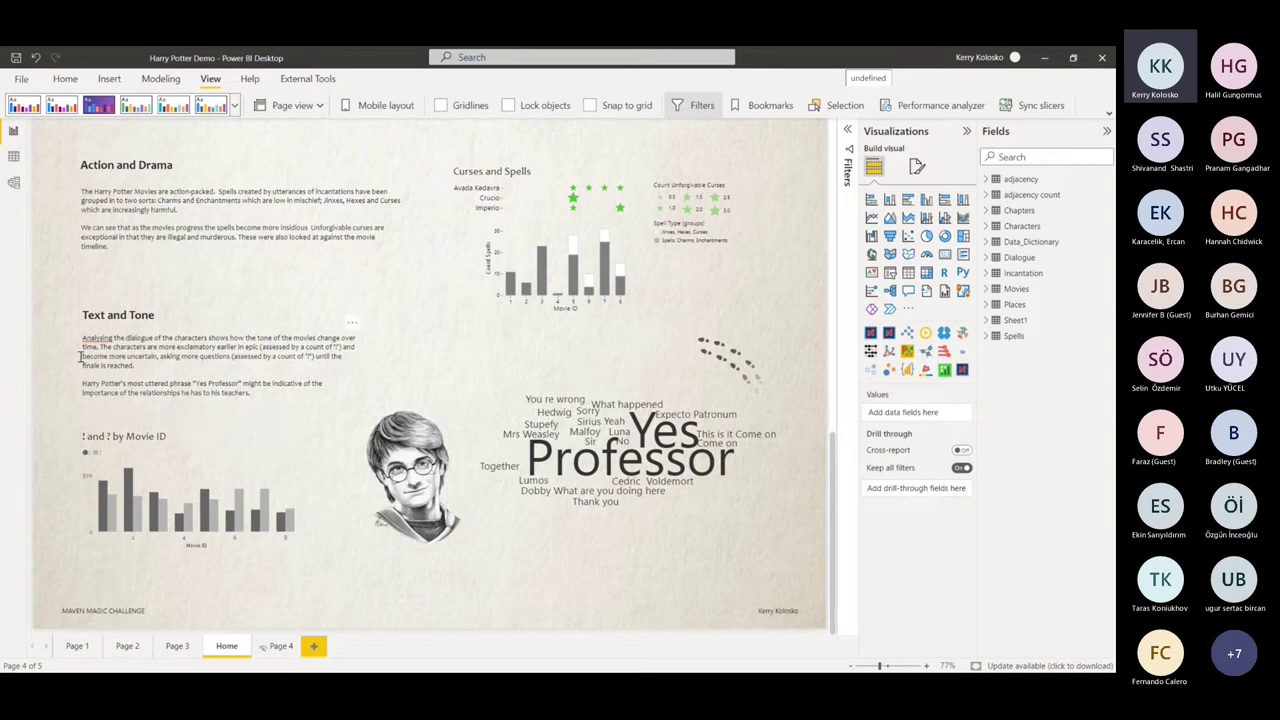
drag(84, 355, 332, 368)
click(284, 372)
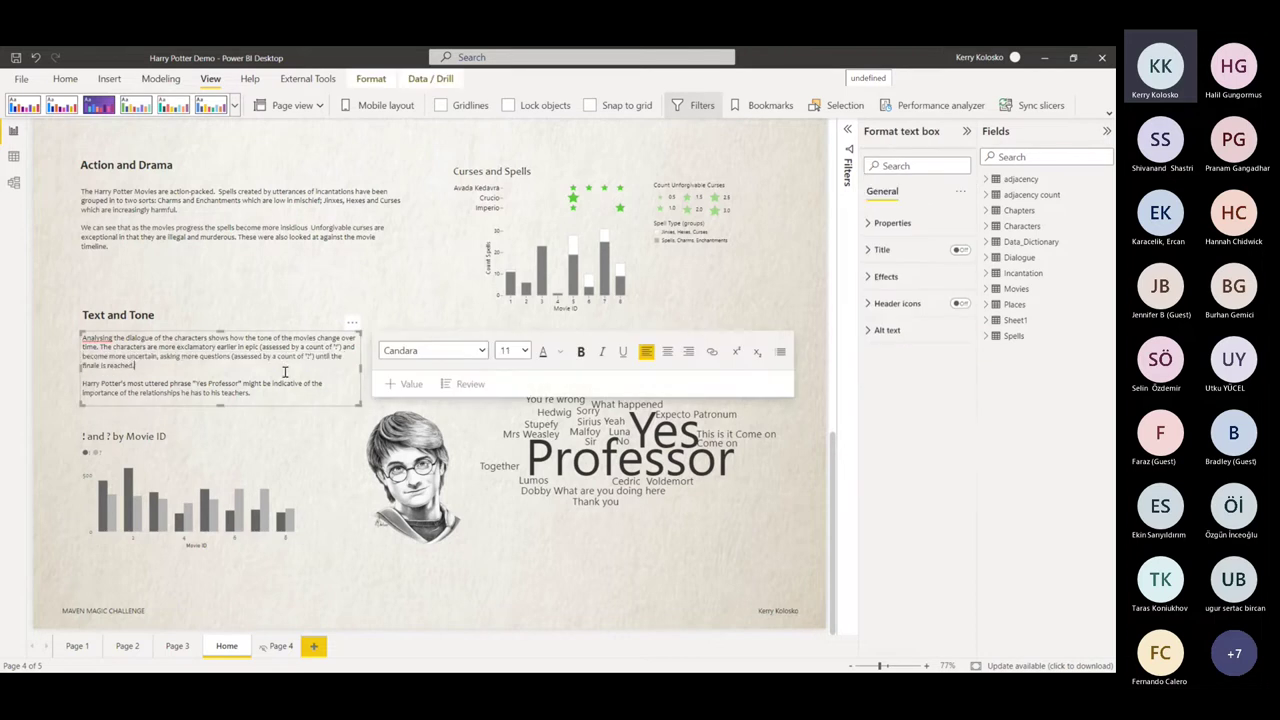
click(307, 562)
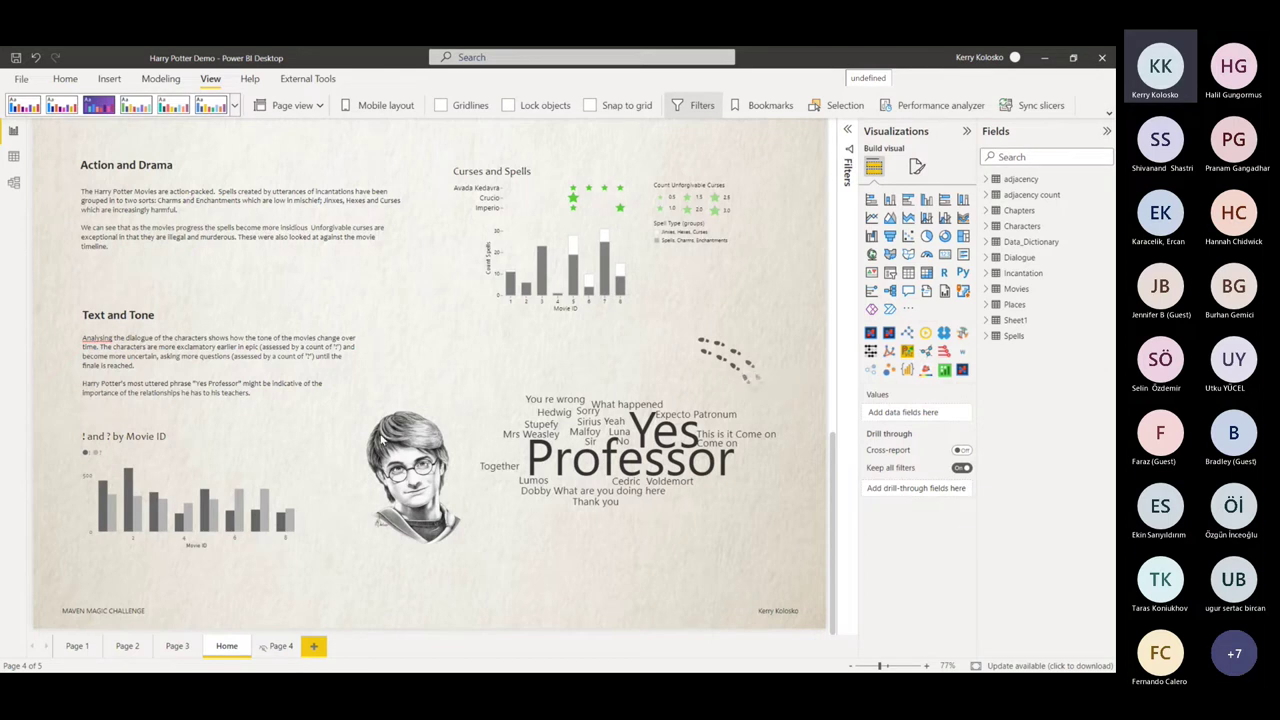
Fit the whole Home infographic page into the report view
click(319, 106)
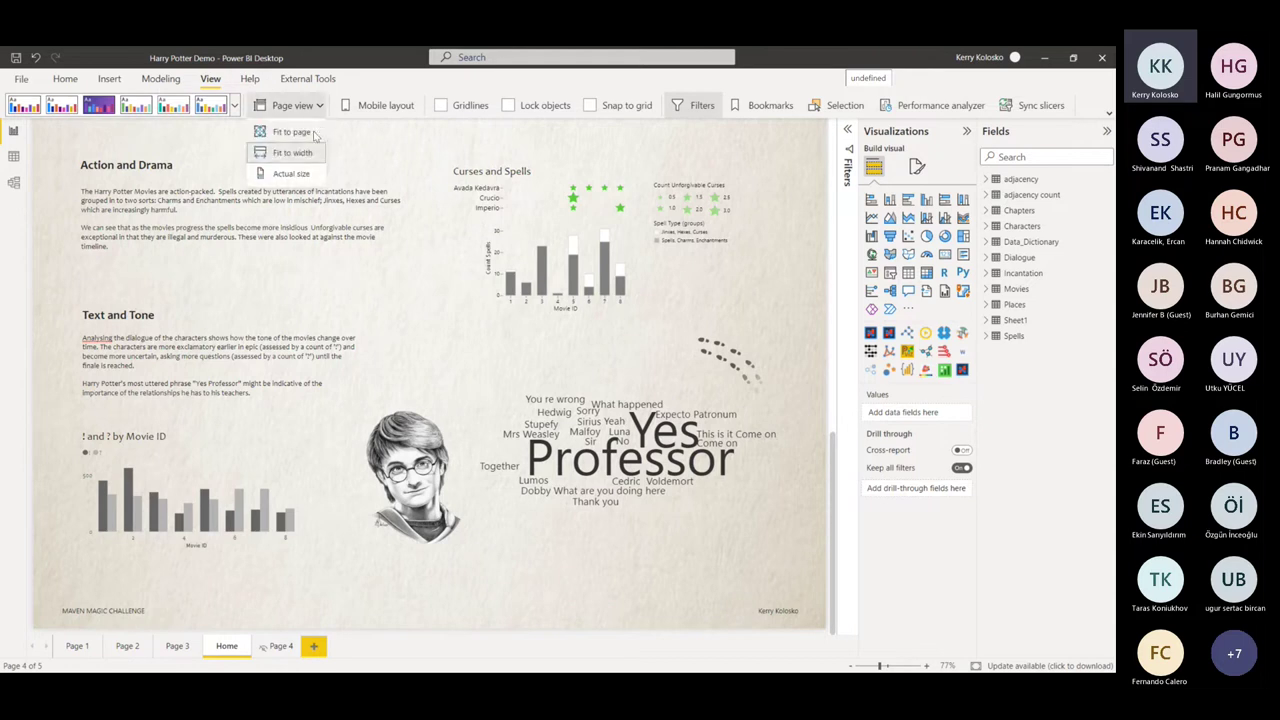
click(290, 132)
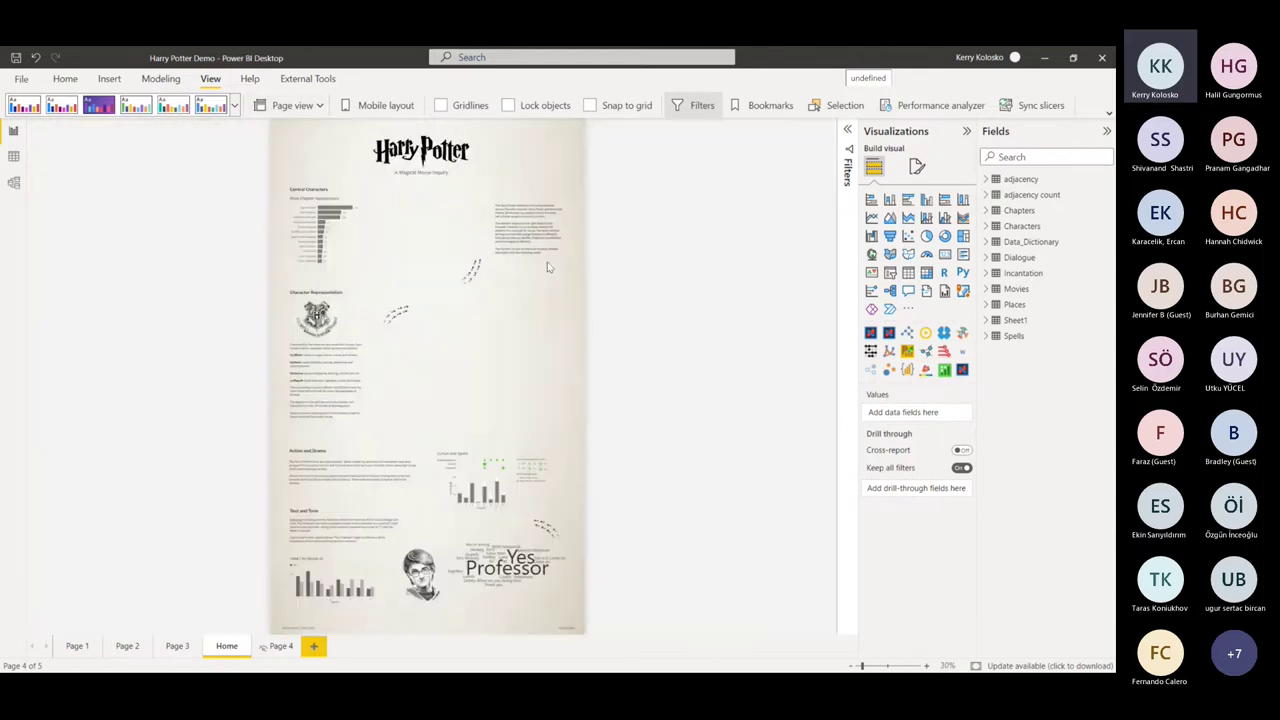